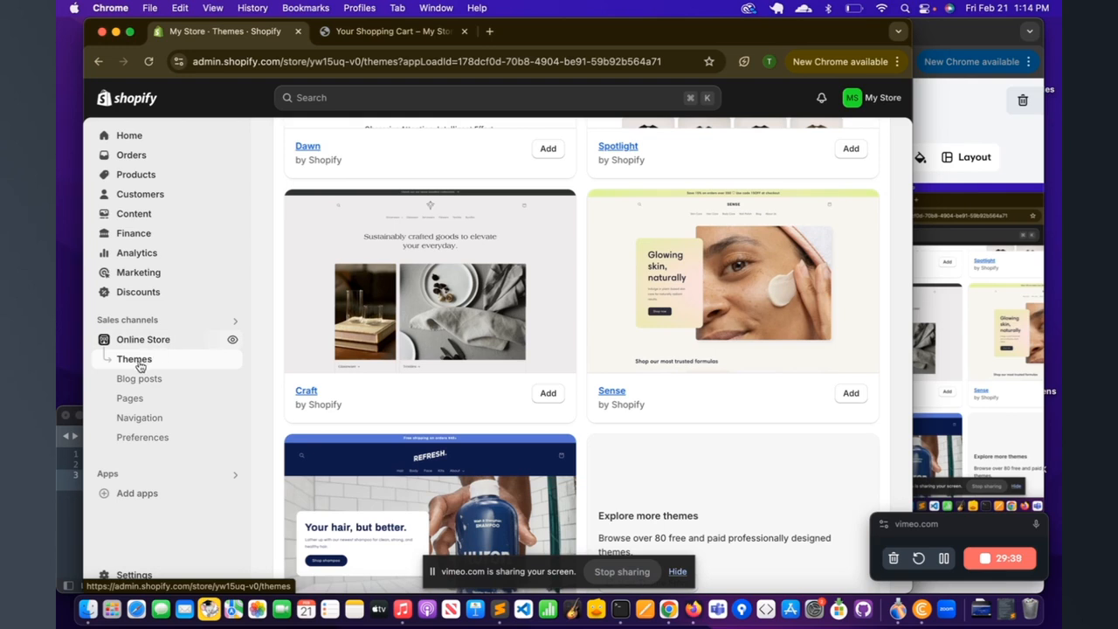
Look through the store's content areas: blog posts, metaobjects, files and menus.
{"action": "left_click", "coordinate": [139, 380]}
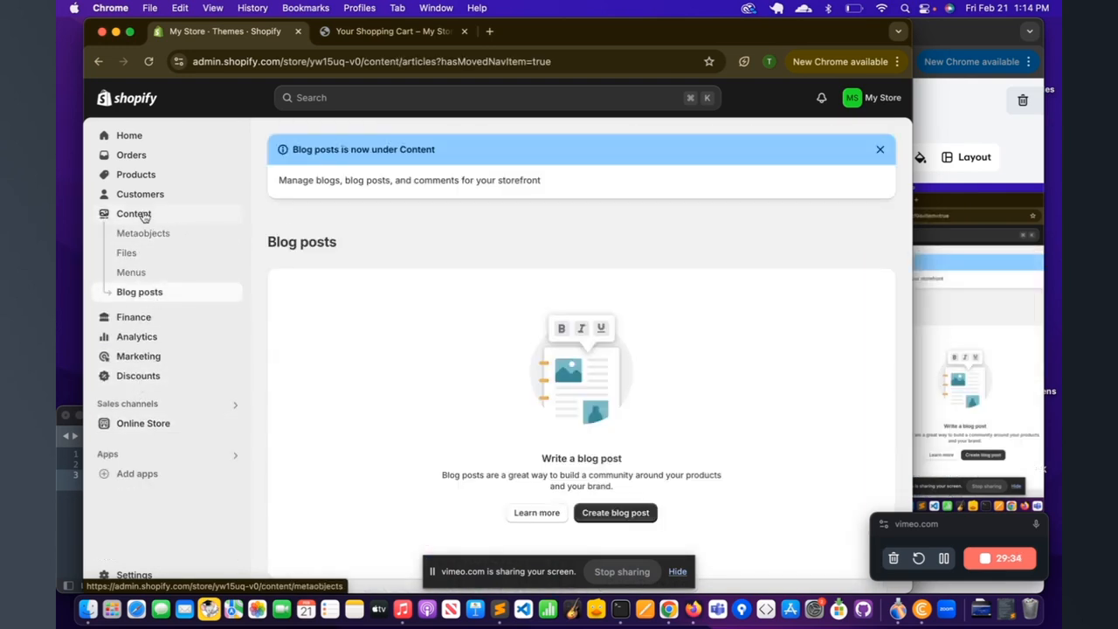
{"action": "left_click", "coordinate": [129, 234]}
{"action": "left_click", "coordinate": [126, 256]}
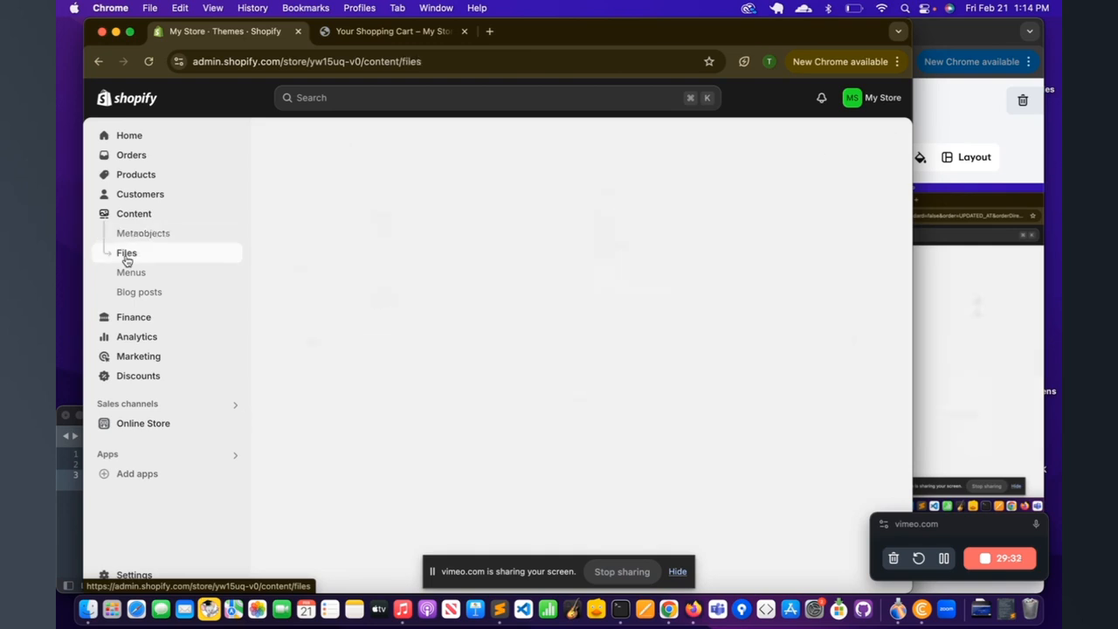
{"action": "left_click", "coordinate": [130, 274]}
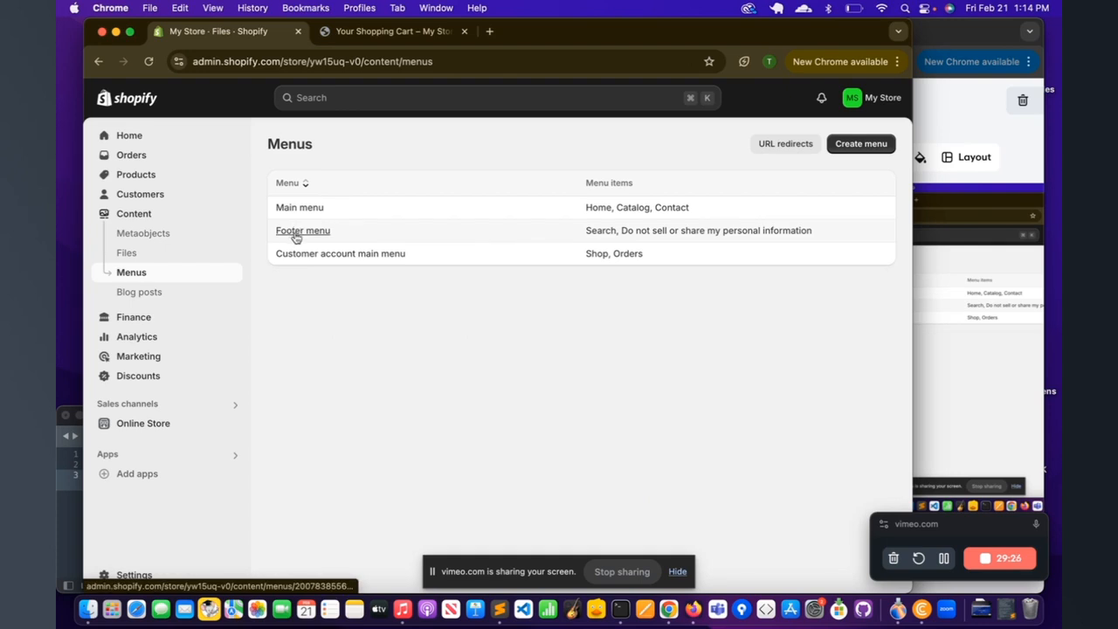
{"action": "left_click", "coordinate": [143, 293]}
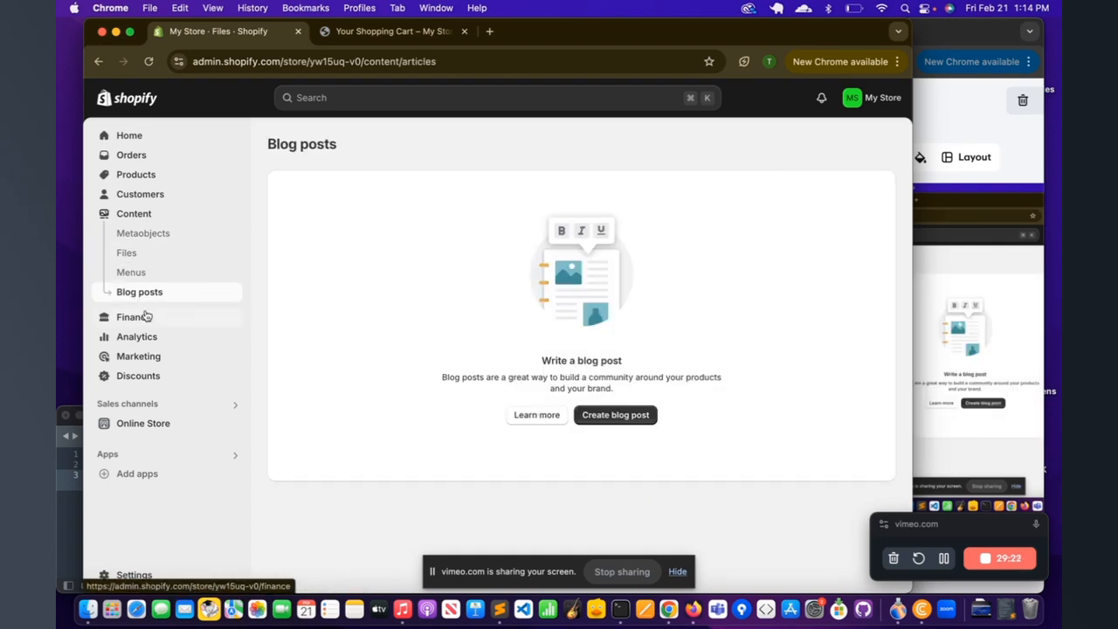
Review the online store's pages, navigation menus and preferences, including social sharing, analytics and spam protection settings.
{"action": "left_click", "coordinate": [143, 424]}
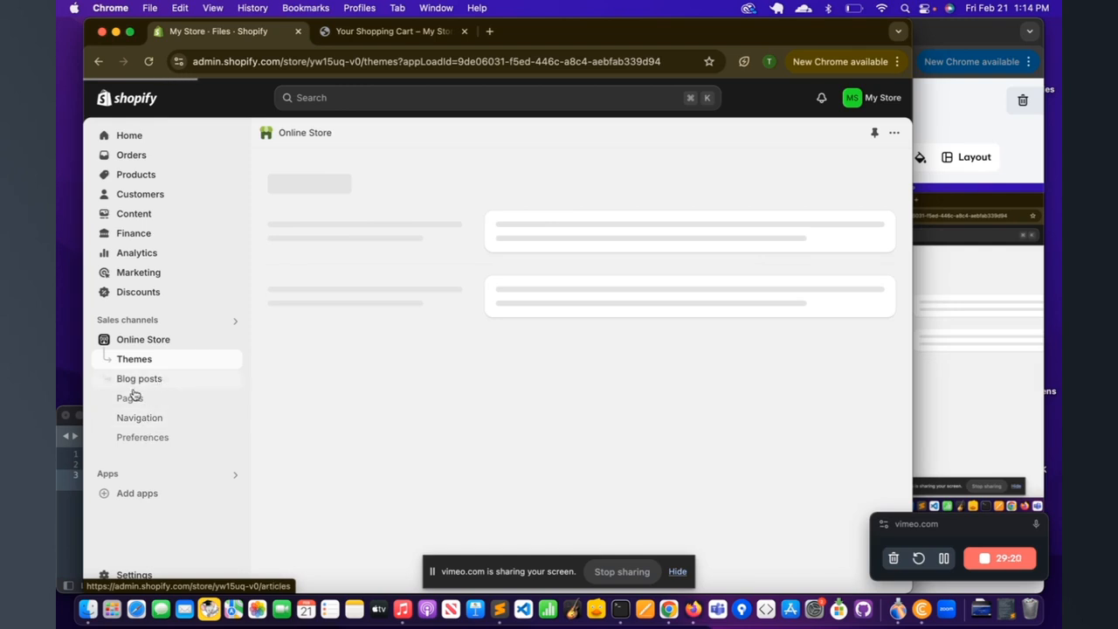
{"action": "left_click", "coordinate": [131, 400]}
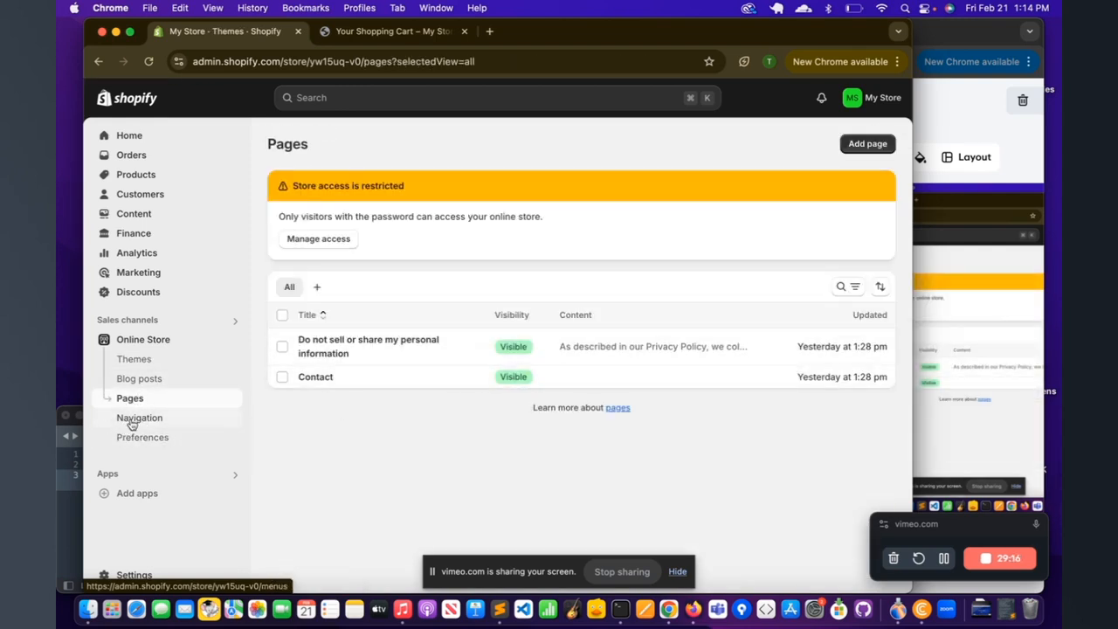
{"action": "left_click", "coordinate": [125, 425]}
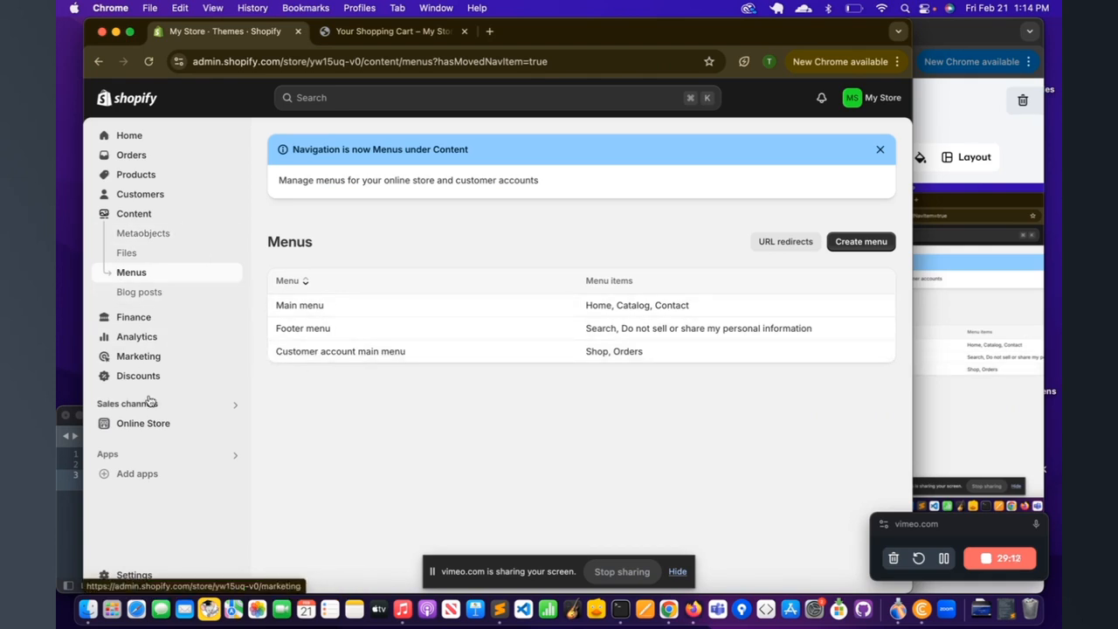
{"action": "left_click", "coordinate": [145, 423]}
{"action": "left_click", "coordinate": [140, 437]}
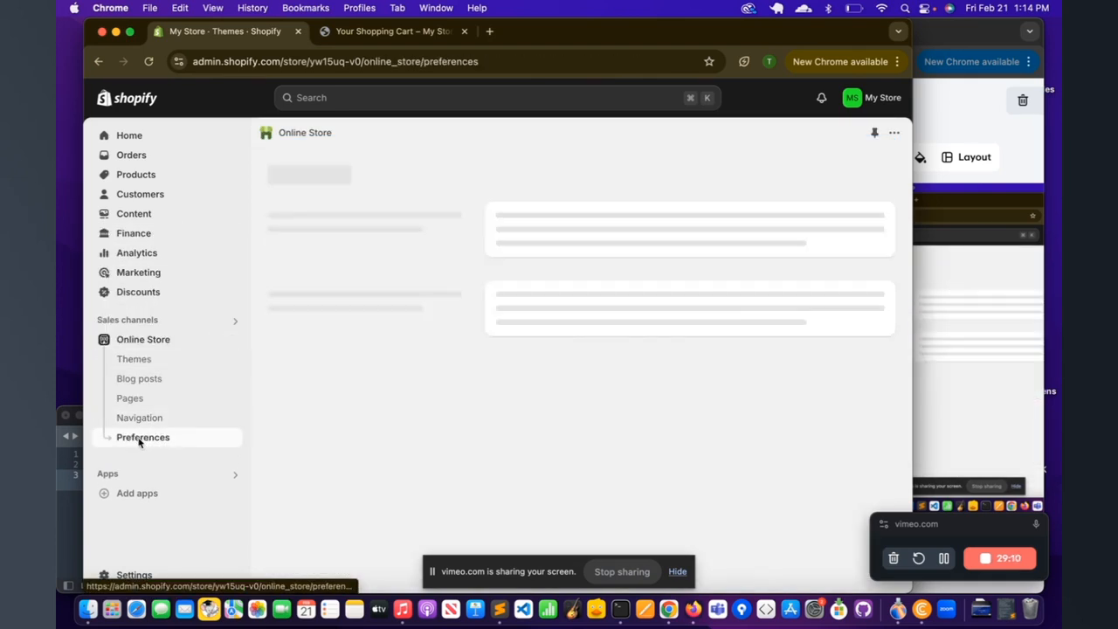
{"action": "scroll", "coordinate": [364, 372], "scroll_direction": "down", "scroll_amount": 5}
{"action": "scroll", "coordinate": [363, 372], "scroll_direction": "down", "scroll_amount": 4}
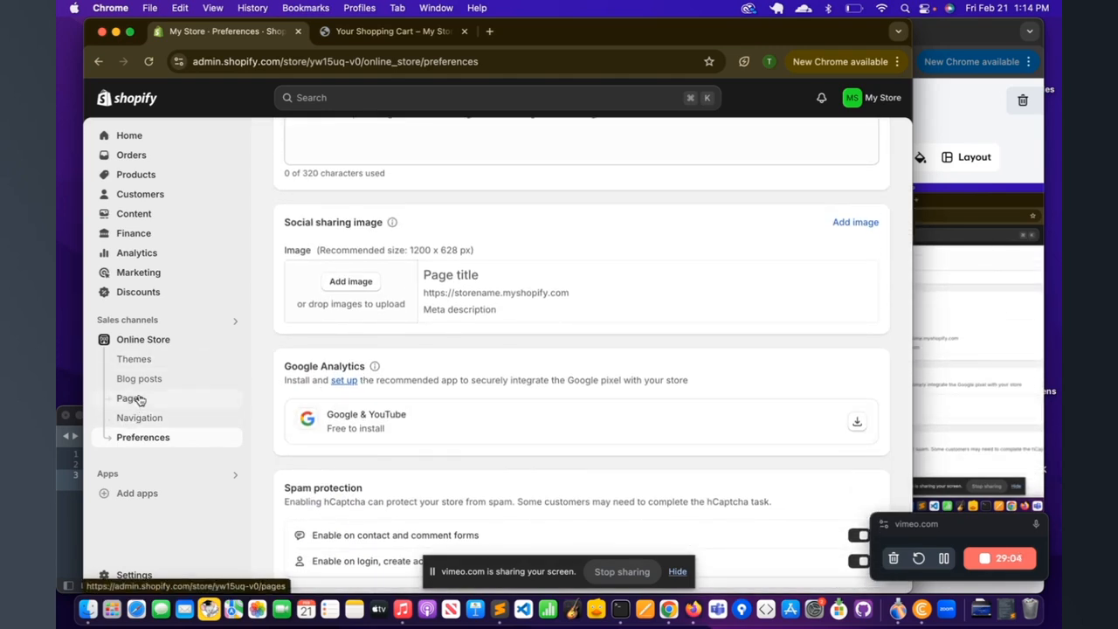
Preview the storefront of the current Dawn theme and return to the themes overview.
{"action": "left_click", "coordinate": [136, 360]}
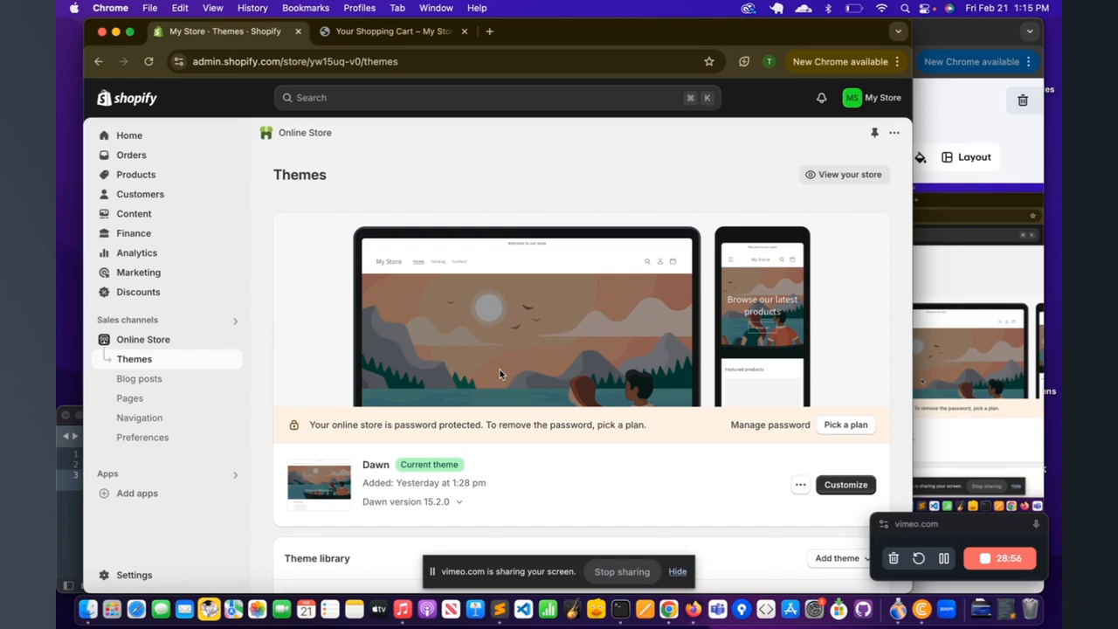
{"action": "scroll", "coordinate": [532, 423], "scroll_direction": "down", "scroll_amount": 2}
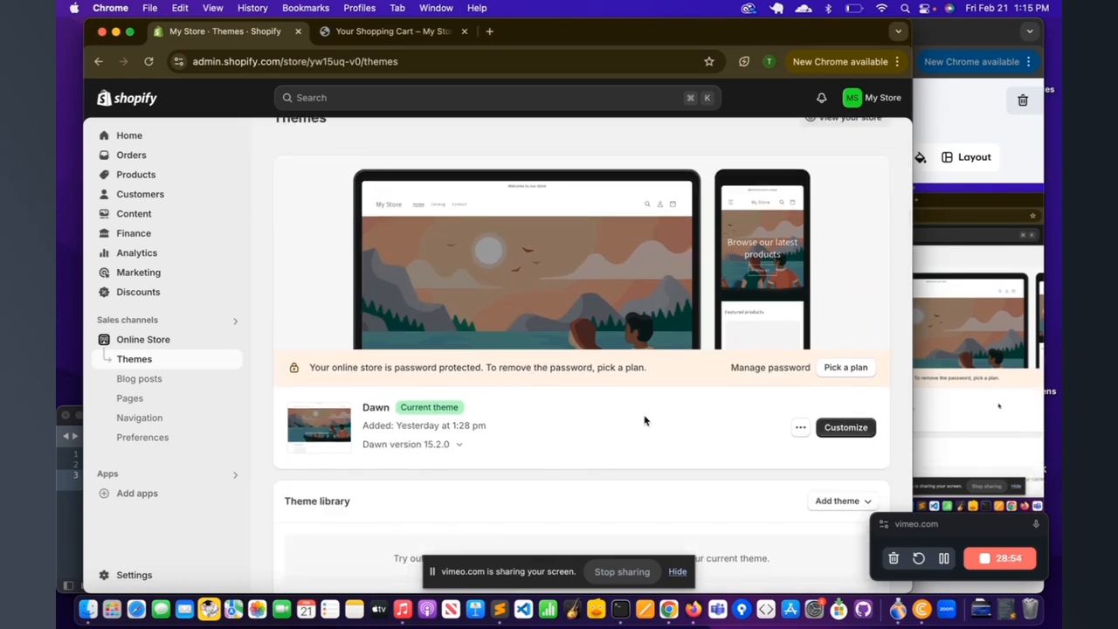
{"action": "left_click", "coordinate": [803, 427]}
{"action": "left_click", "coordinate": [719, 273]}
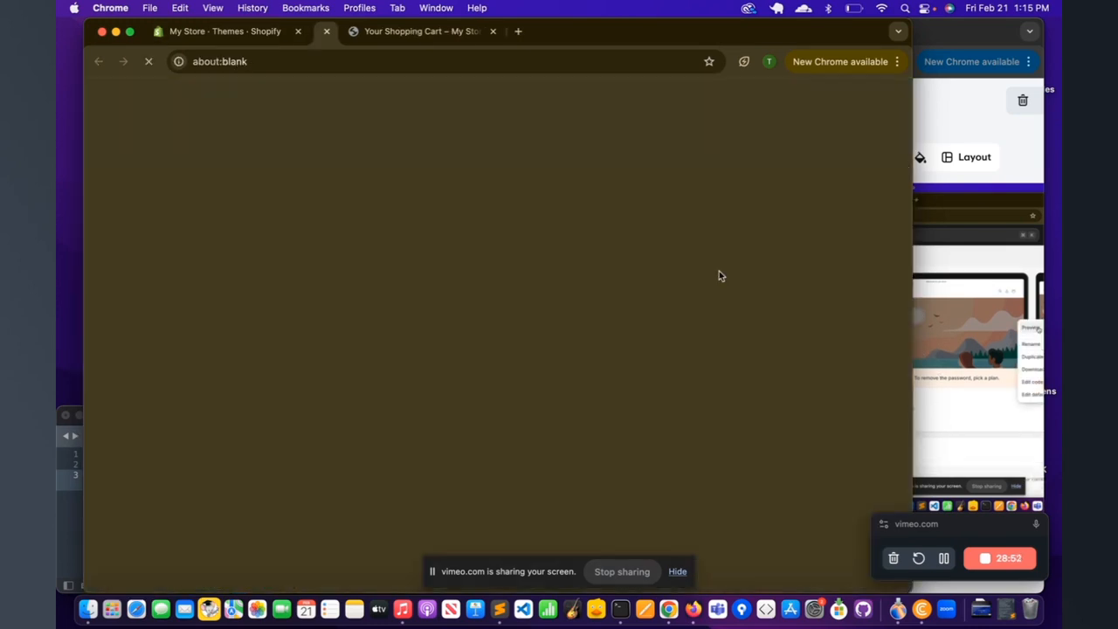
{"action": "scroll", "coordinate": [560, 282], "scroll_direction": "down", "scroll_amount": 5}
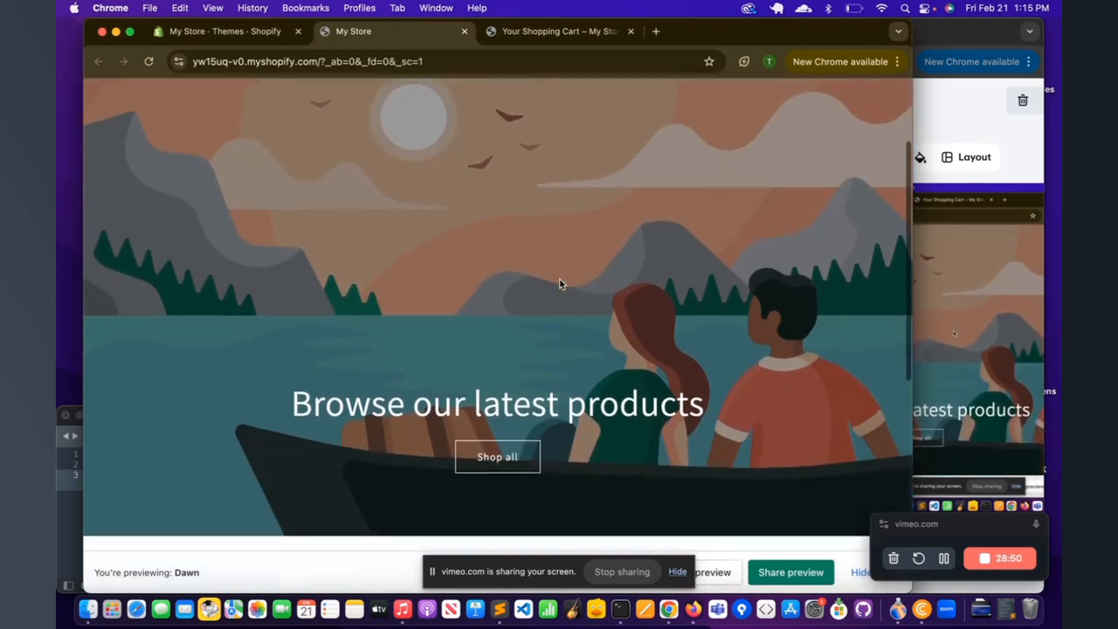
{"action": "scroll", "coordinate": [561, 283], "scroll_direction": "down", "scroll_amount": 4}
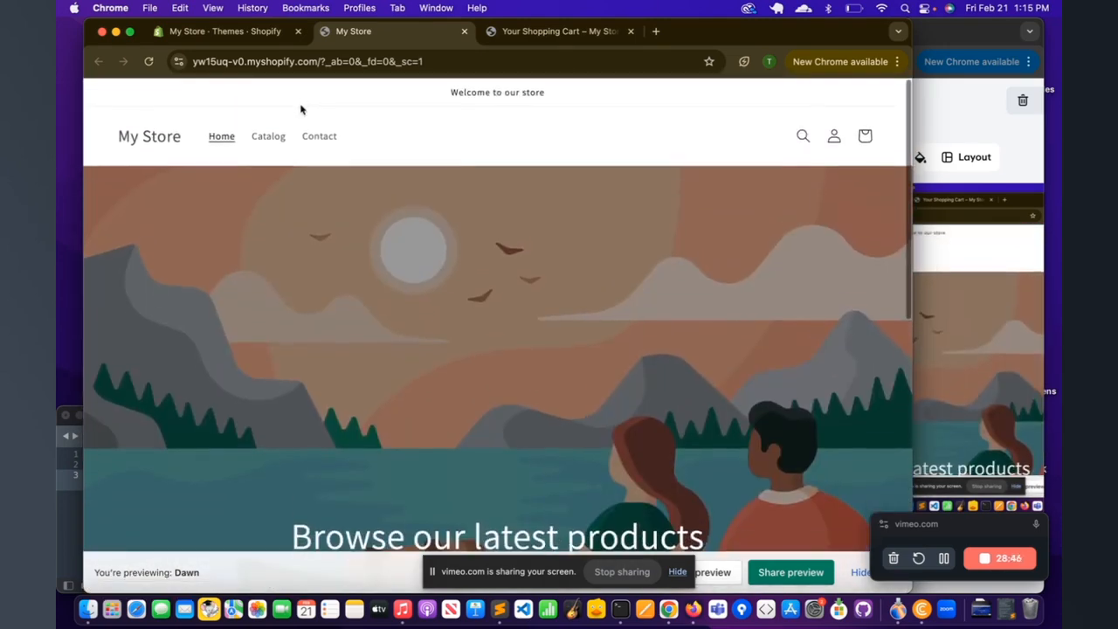
{"action": "left_click", "coordinate": [253, 37]}
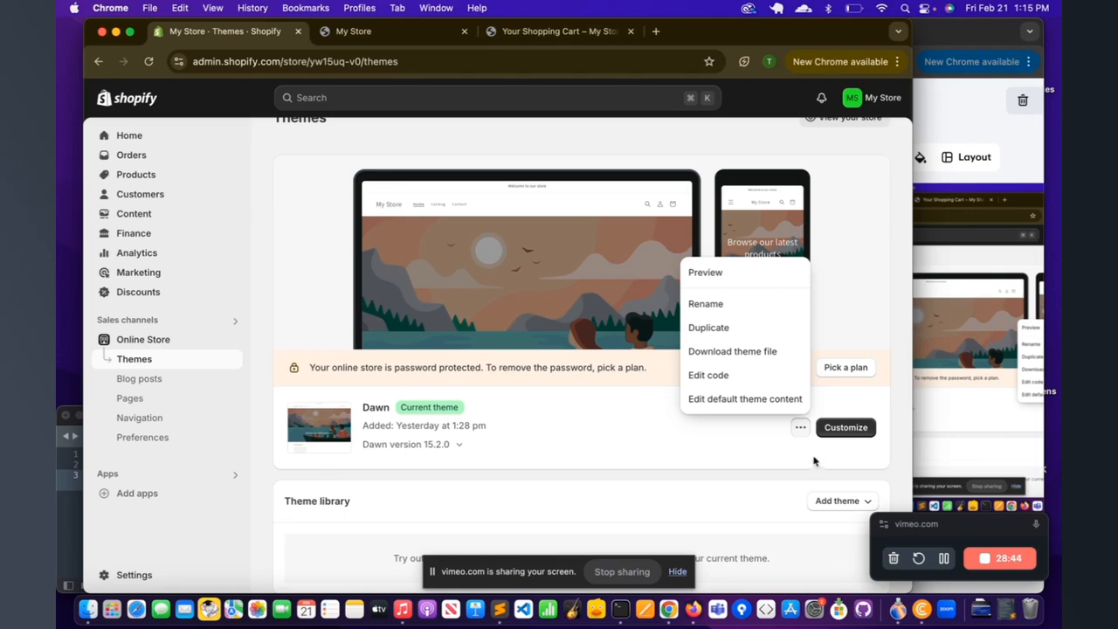
Open the Dawn theme for customization and widen the browser window so the preview shows the desktop layout.
{"action": "left_click", "coordinate": [786, 447]}
{"action": "left_click", "coordinate": [845, 427]}
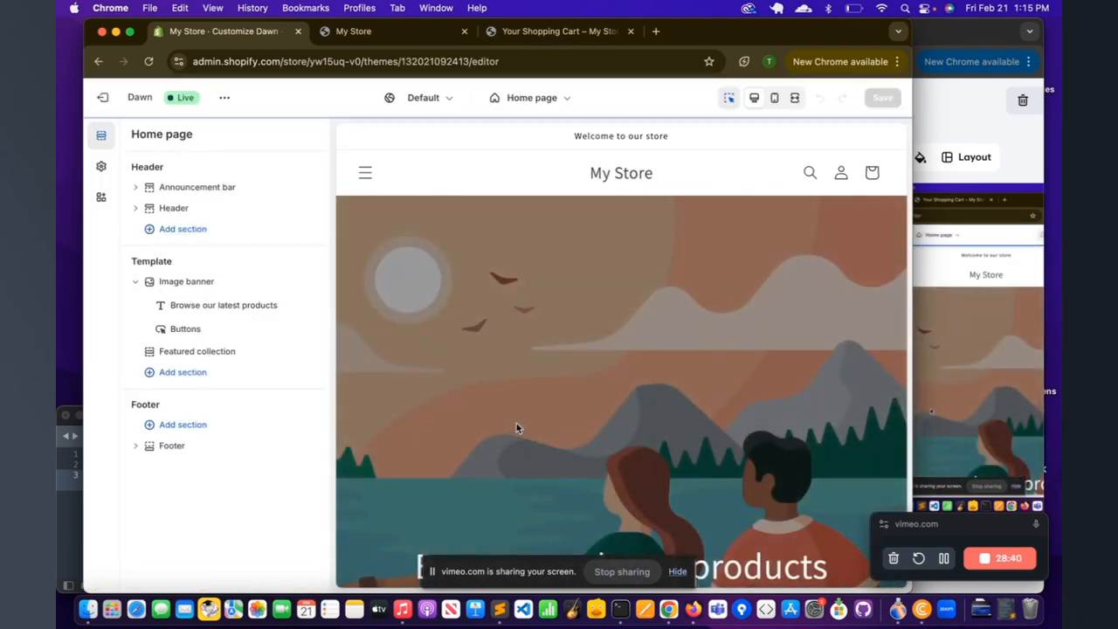
{"action": "left_click_drag", "start_coordinate": [913, 234], "coordinate": [1043, 234]}
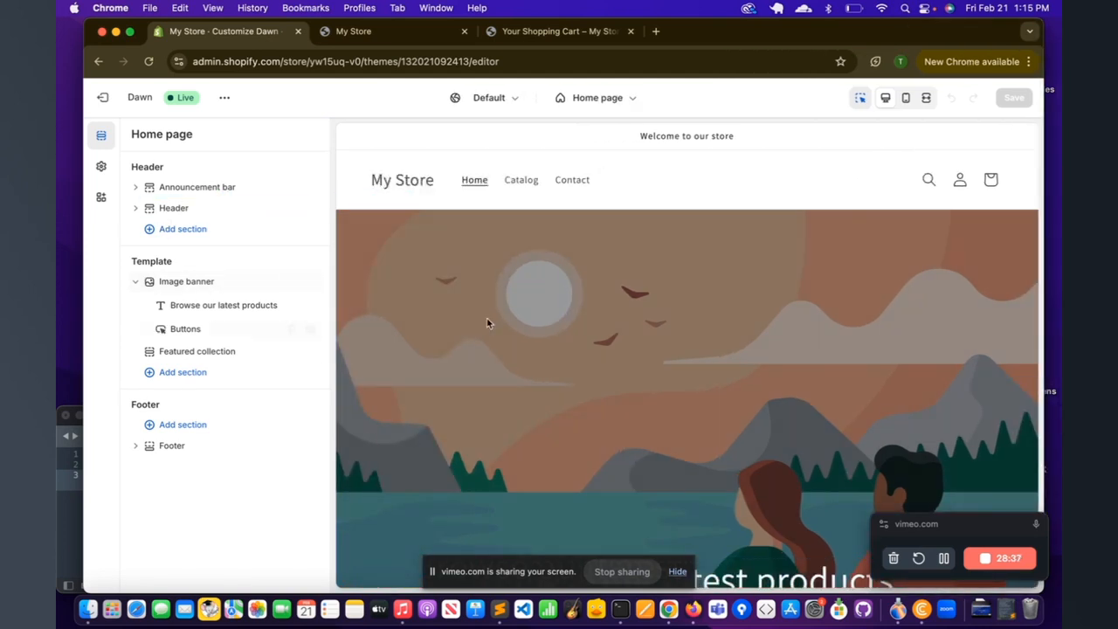
{"action": "scroll", "coordinate": [524, 249], "scroll_direction": "down", "scroll_amount": 1}
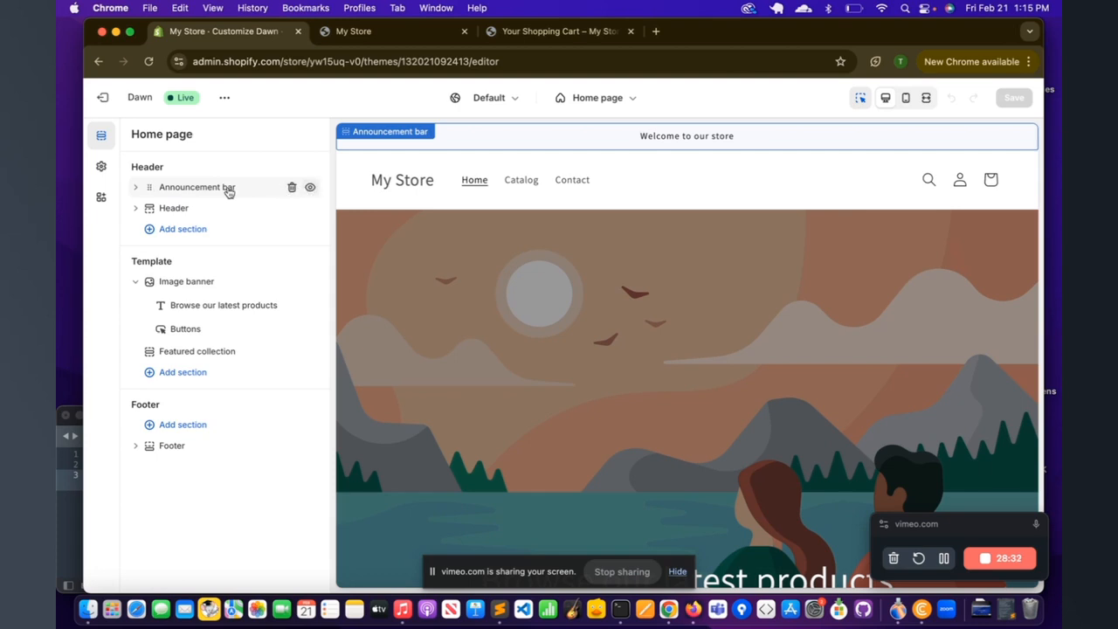
Set the announcement bar's color scheme to Scheme 3 and enable auto-rotation of its announcements.
{"action": "left_click", "coordinate": [201, 189]}
{"action": "left_click", "coordinate": [262, 174]}
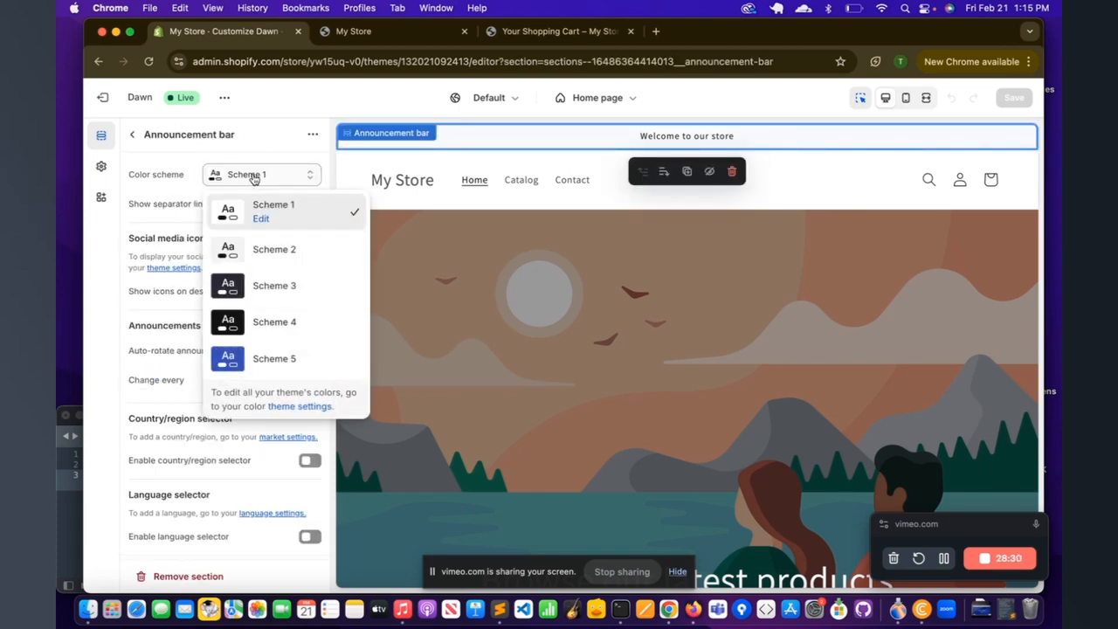
{"action": "left_click", "coordinate": [241, 287]}
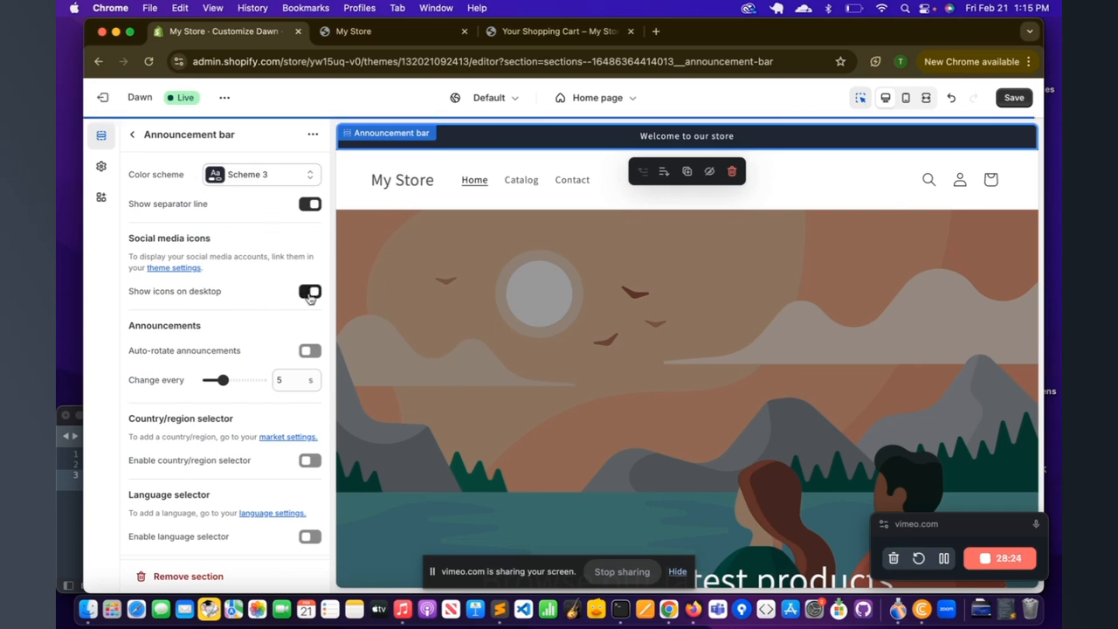
{"action": "scroll", "coordinate": [260, 354], "scroll_direction": "down", "scroll_amount": 2}
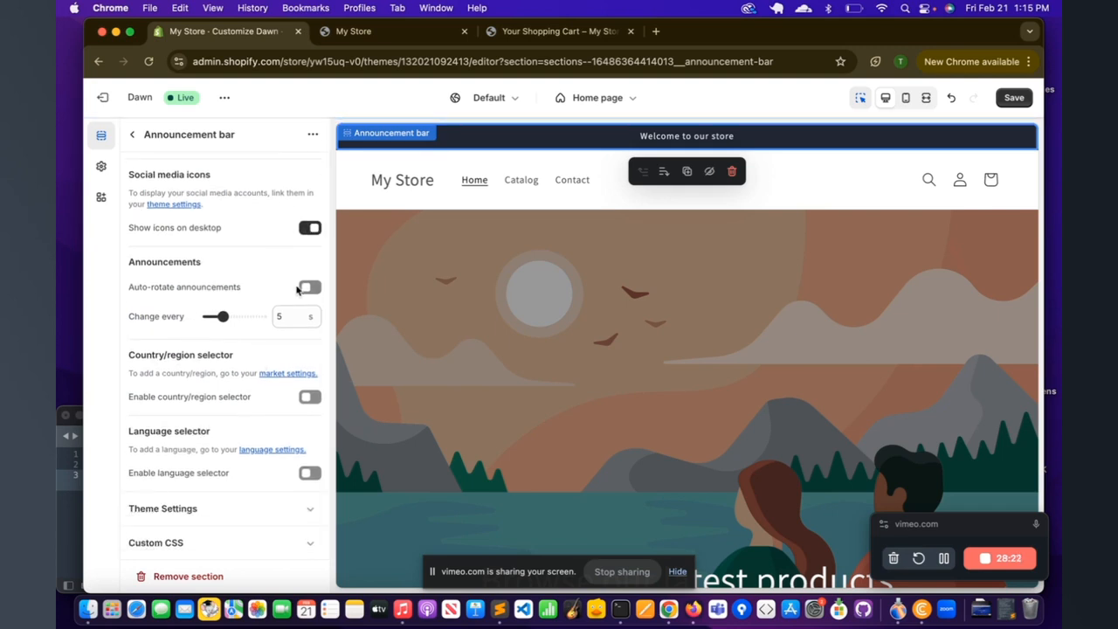
{"action": "left_click", "coordinate": [310, 288]}
{"action": "scroll", "coordinate": [262, 437], "scroll_direction": "down", "scroll_amount": 1}
{"action": "scroll", "coordinate": [267, 441], "scroll_direction": "up", "scroll_amount": 2}
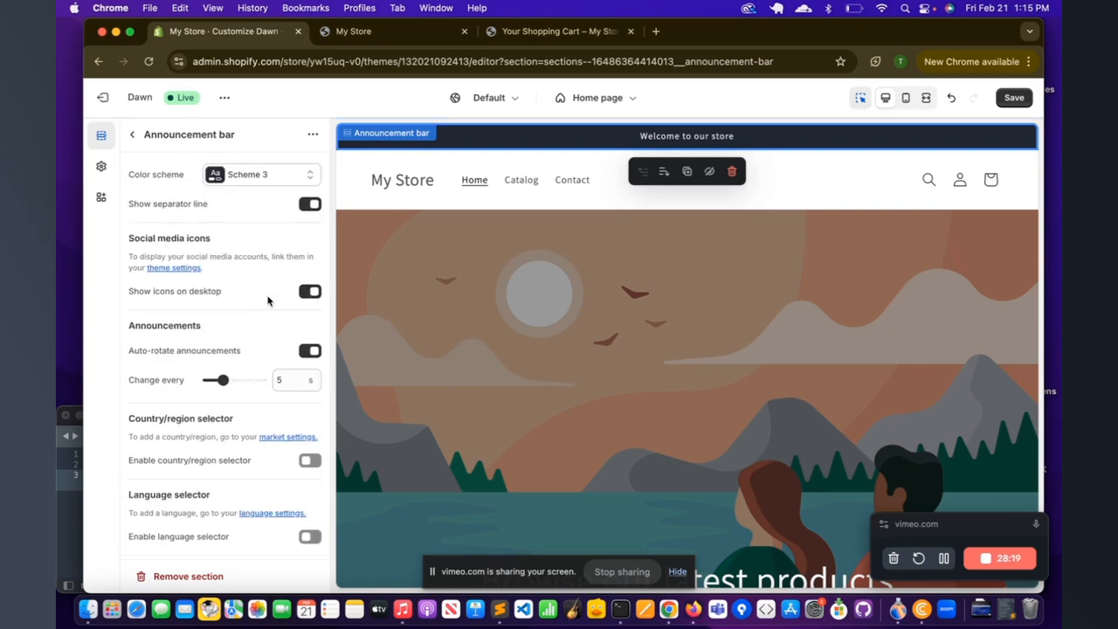
{"action": "left_click", "coordinate": [132, 134]}
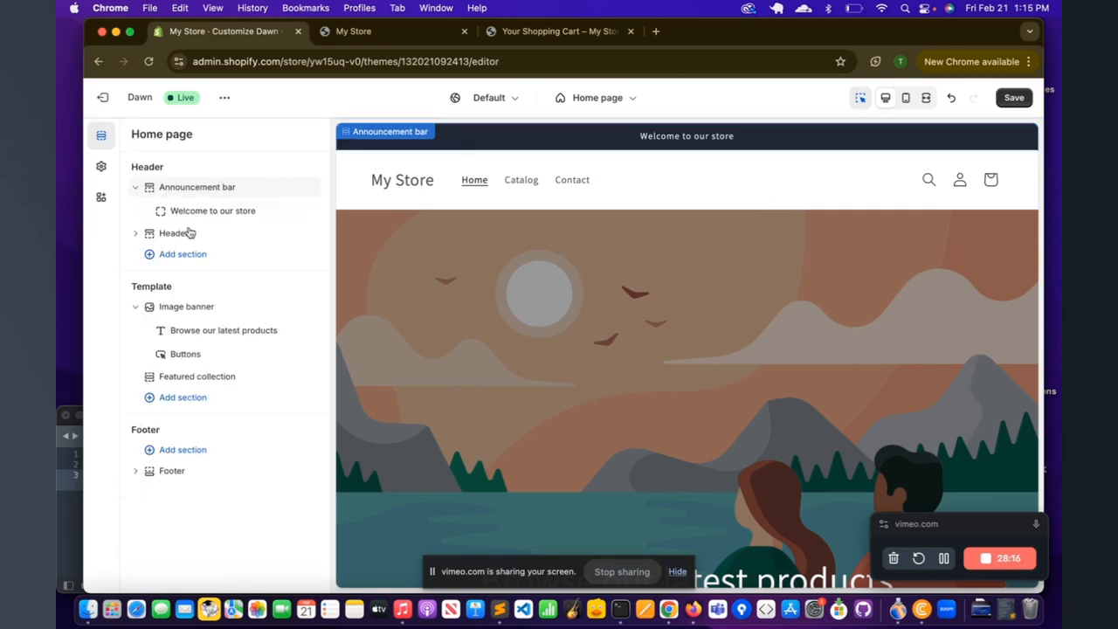
Add a second announcement to the announcement bar and set its text to "Free Shipping".
{"action": "left_click", "coordinate": [235, 222]}
{"action": "left_click", "coordinate": [132, 134]}
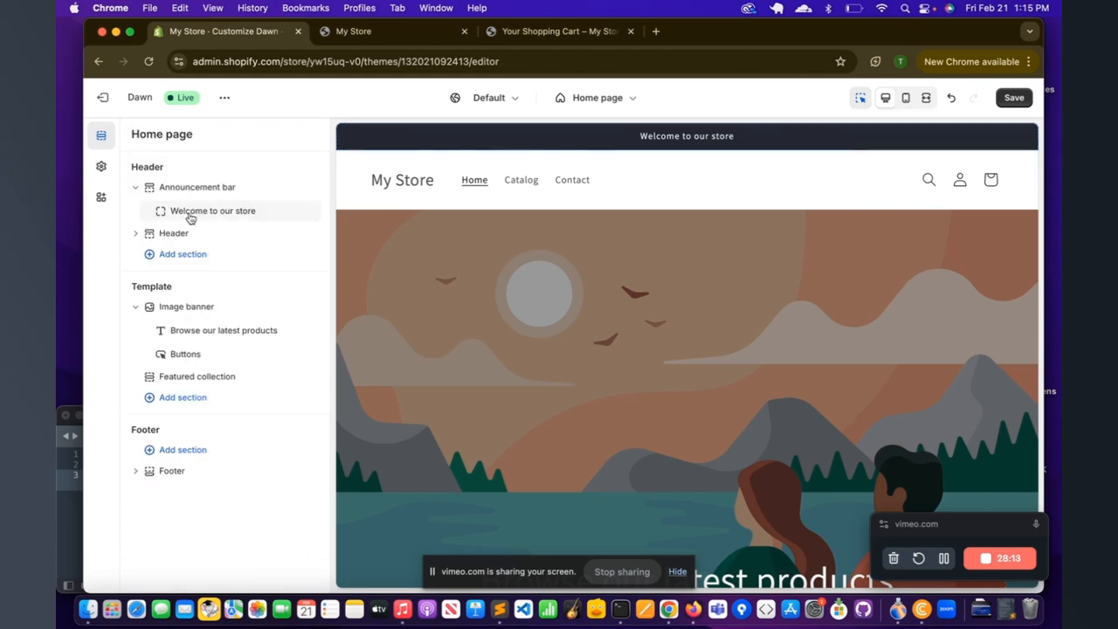
{"action": "left_click", "coordinate": [233, 195]}
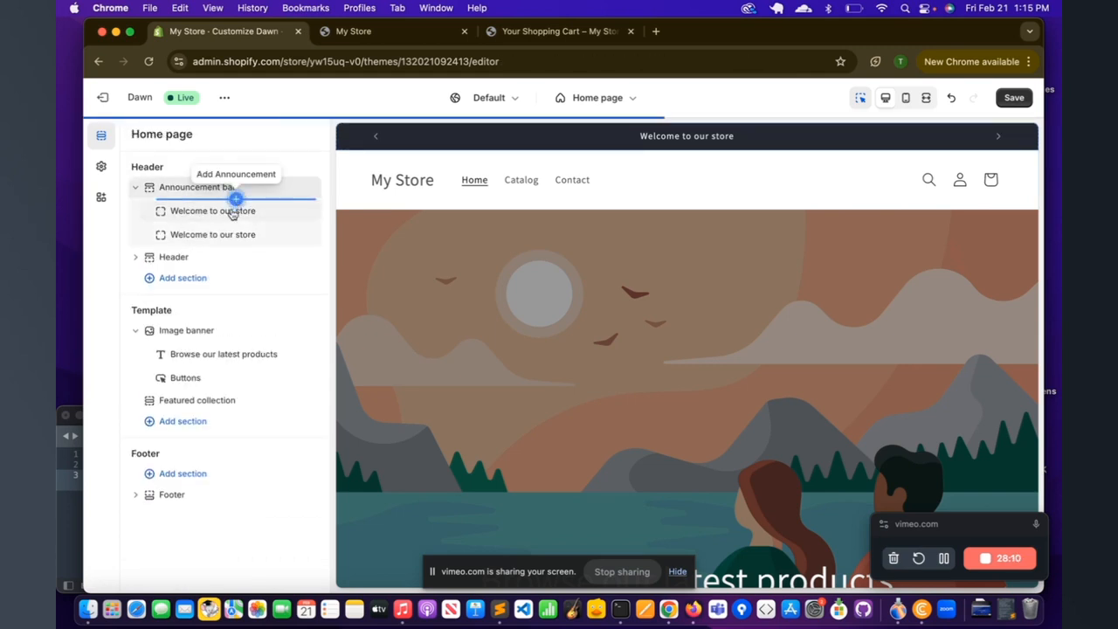
{"action": "left_click", "coordinate": [204, 243]}
{"action": "triple_click", "coordinate": [199, 198]}
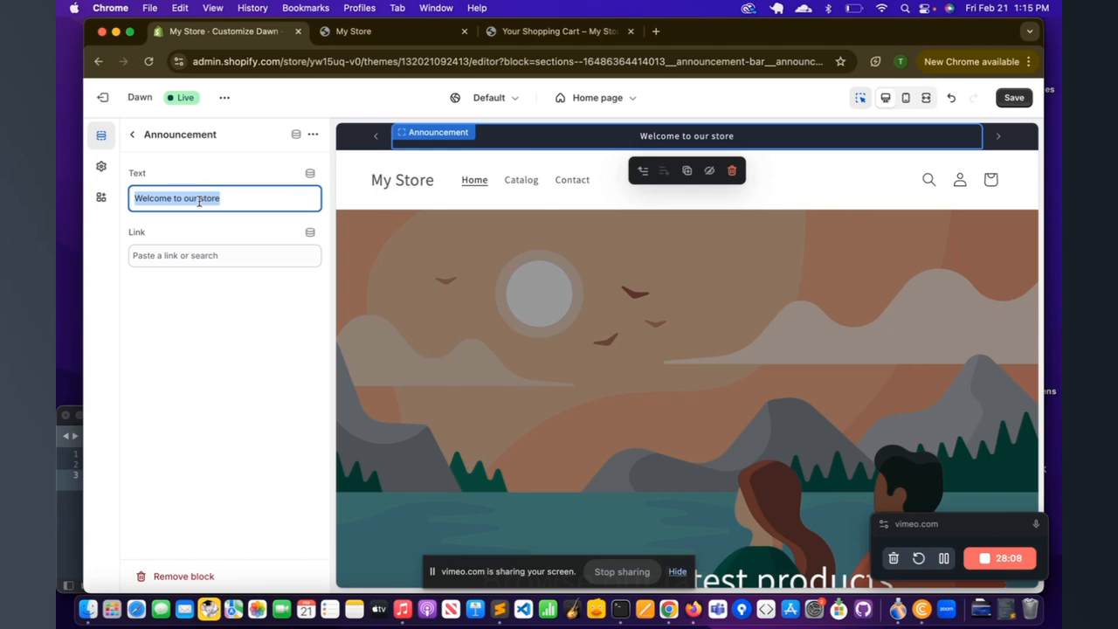
{"action": "type", "text": "Free Shipping"}
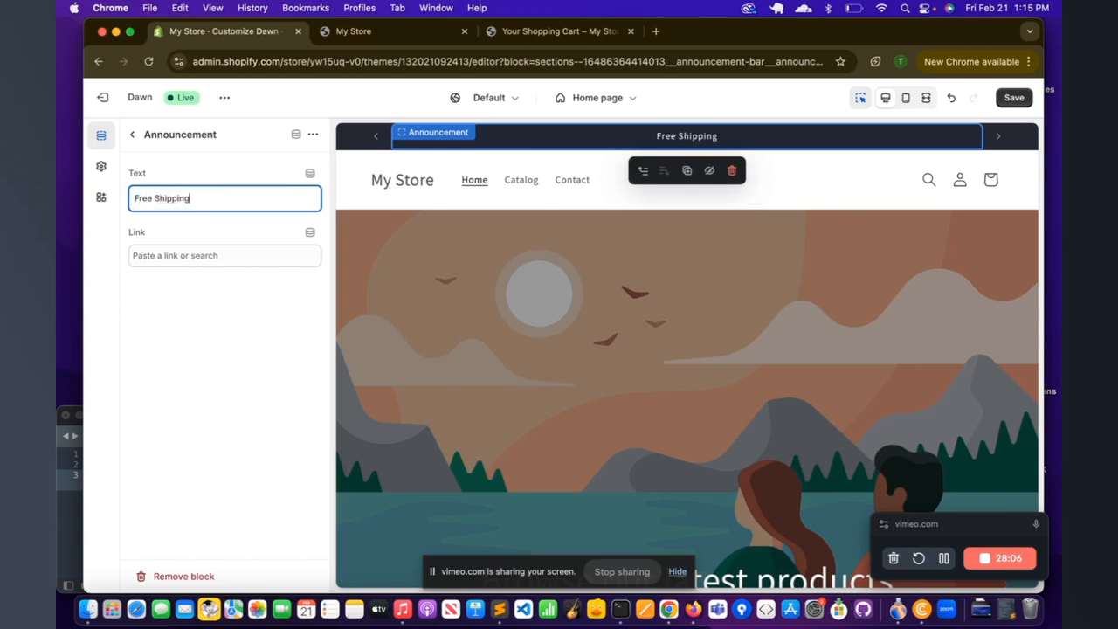
Link the "Free Shipping" announcement to "#".
{"action": "left_click", "coordinate": [192, 255]}
{"action": "left_click", "coordinate": [190, 286]}
{"action": "left_click", "coordinate": [183, 287]}
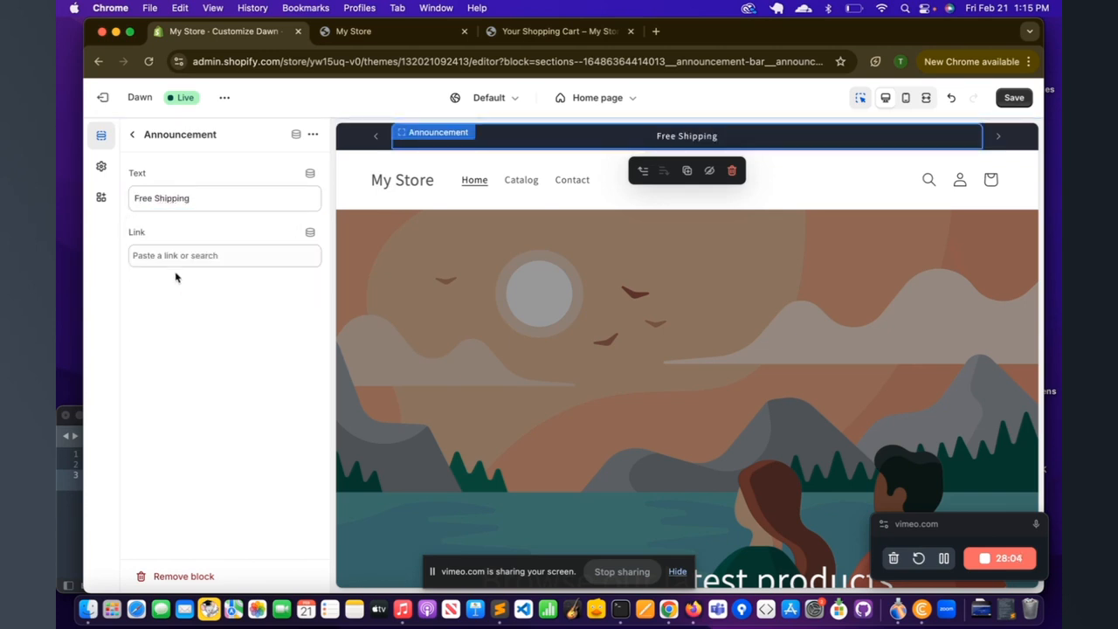
{"action": "left_click", "coordinate": [163, 253]}
{"action": "type", "text": "#"}
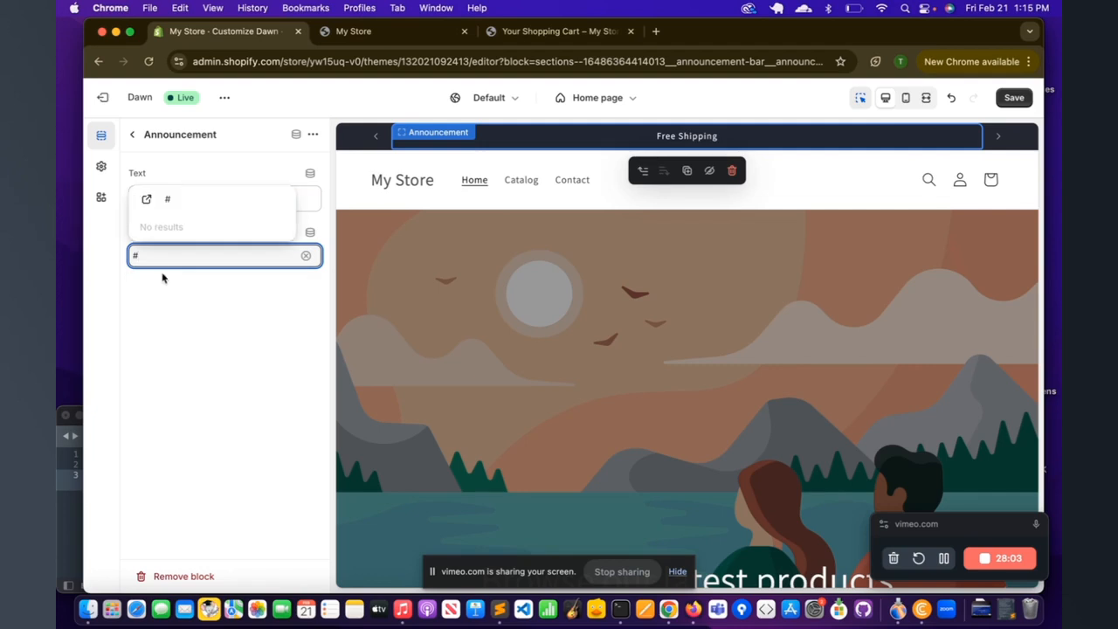
{"action": "left_click", "coordinate": [169, 203]}
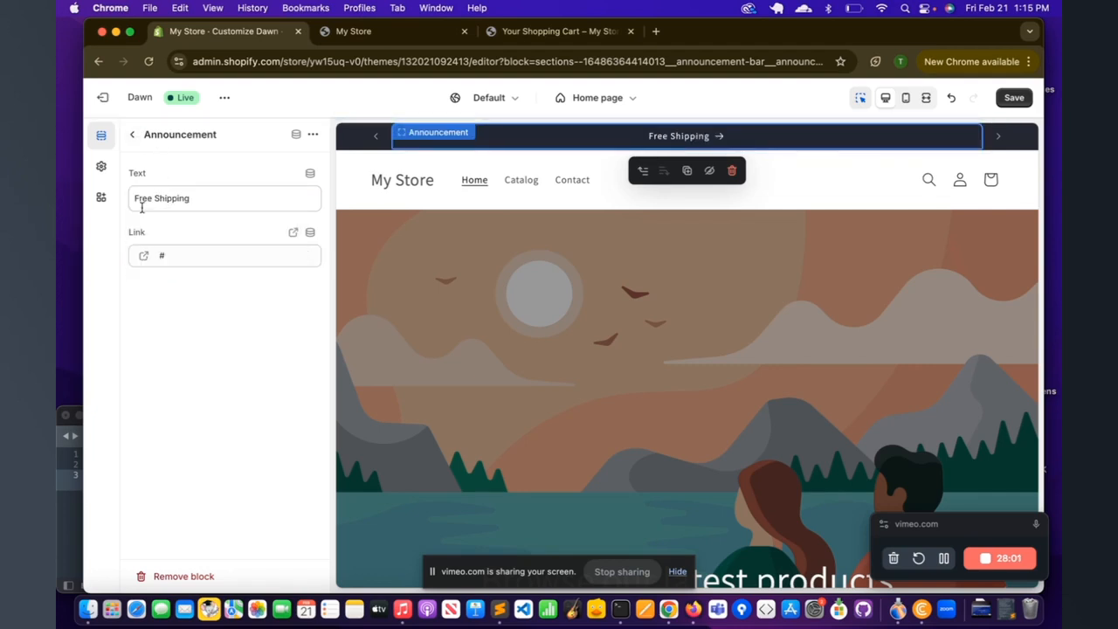
Save the theme changes and check the announcement bar's rotation in the home page preview.
{"action": "left_click", "coordinate": [133, 134]}
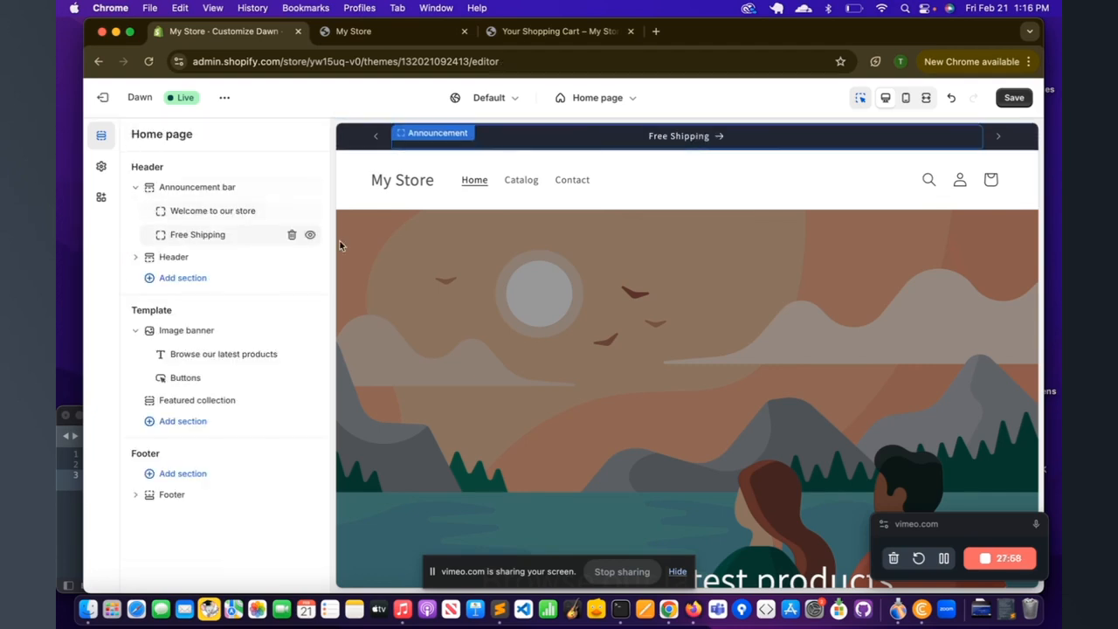
{"action": "left_click", "coordinate": [1016, 98]}
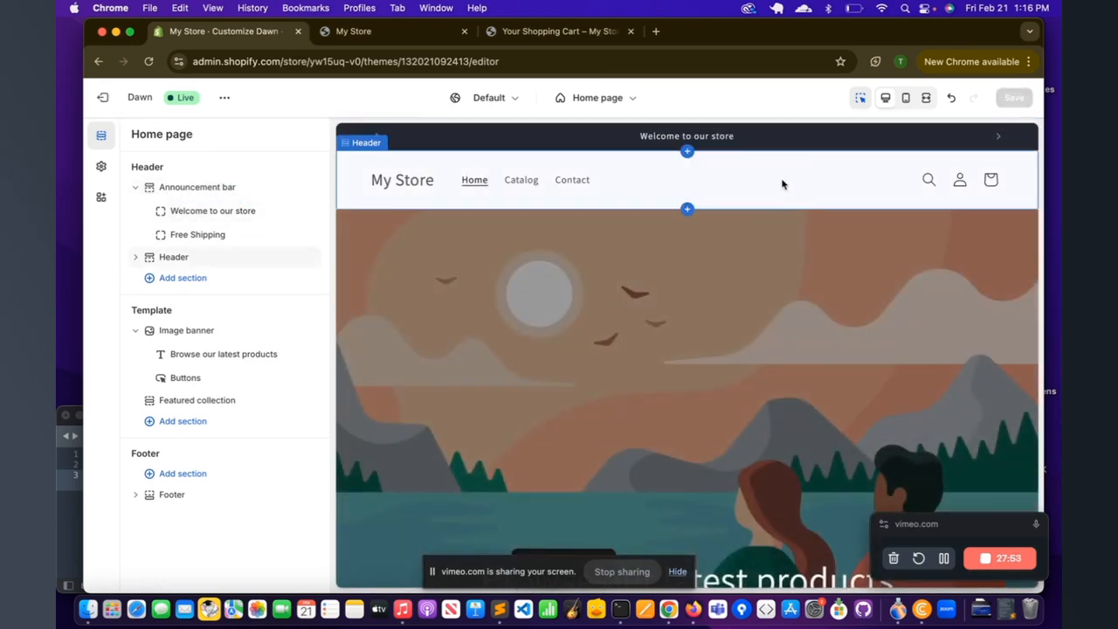
{"action": "left_click", "coordinate": [998, 142]}
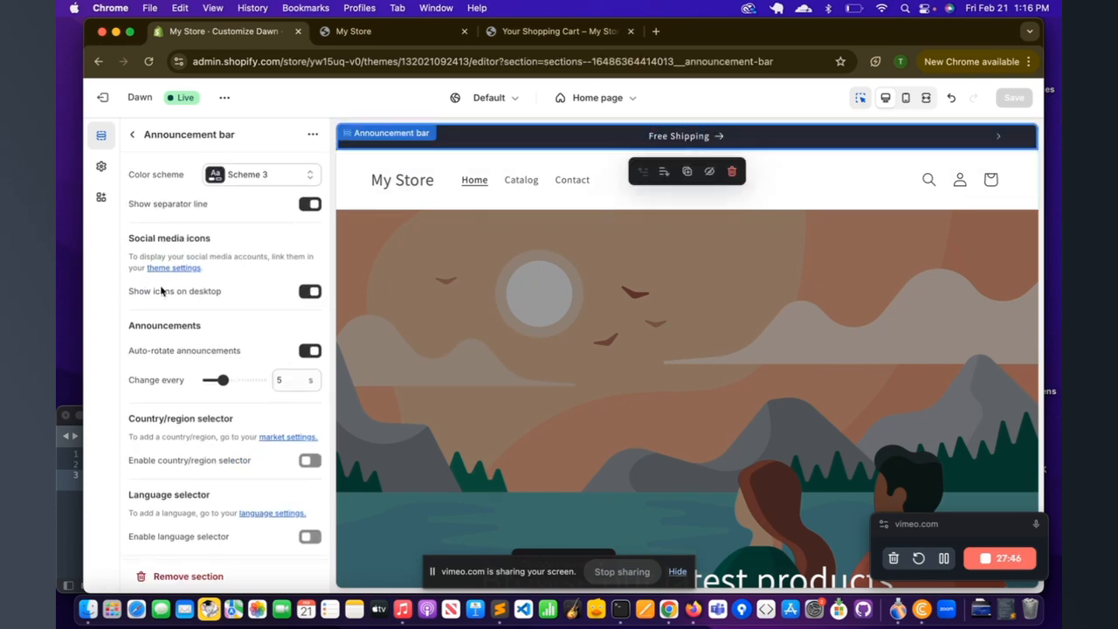
{"action": "left_click", "coordinate": [132, 135]}
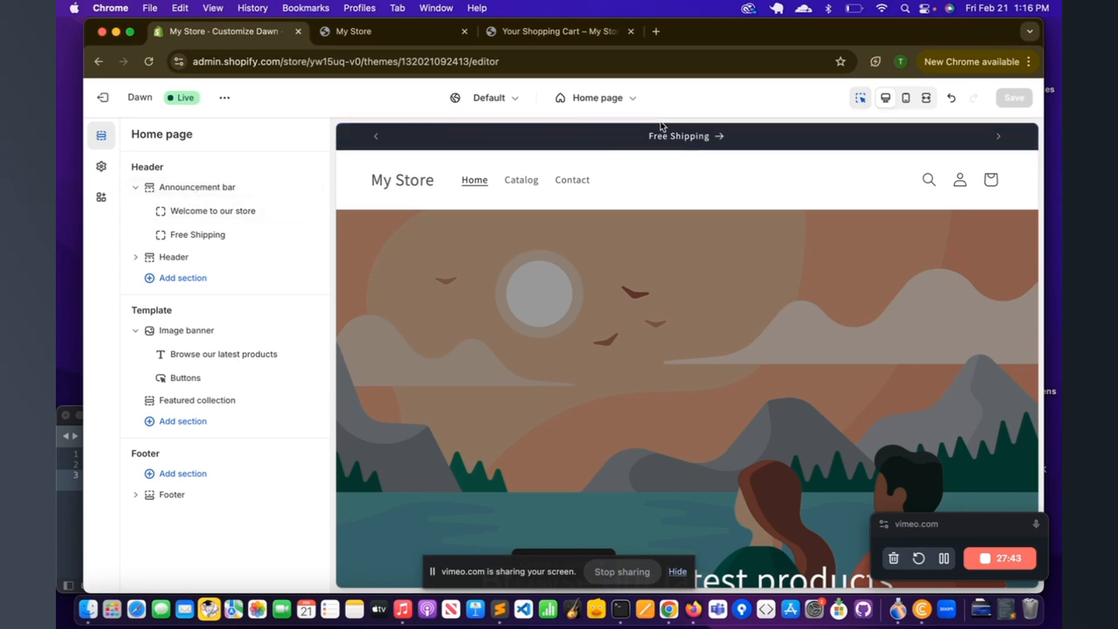
Open the header section's settings and check the options for its assigned main menu.
{"action": "left_click", "coordinate": [169, 260]}
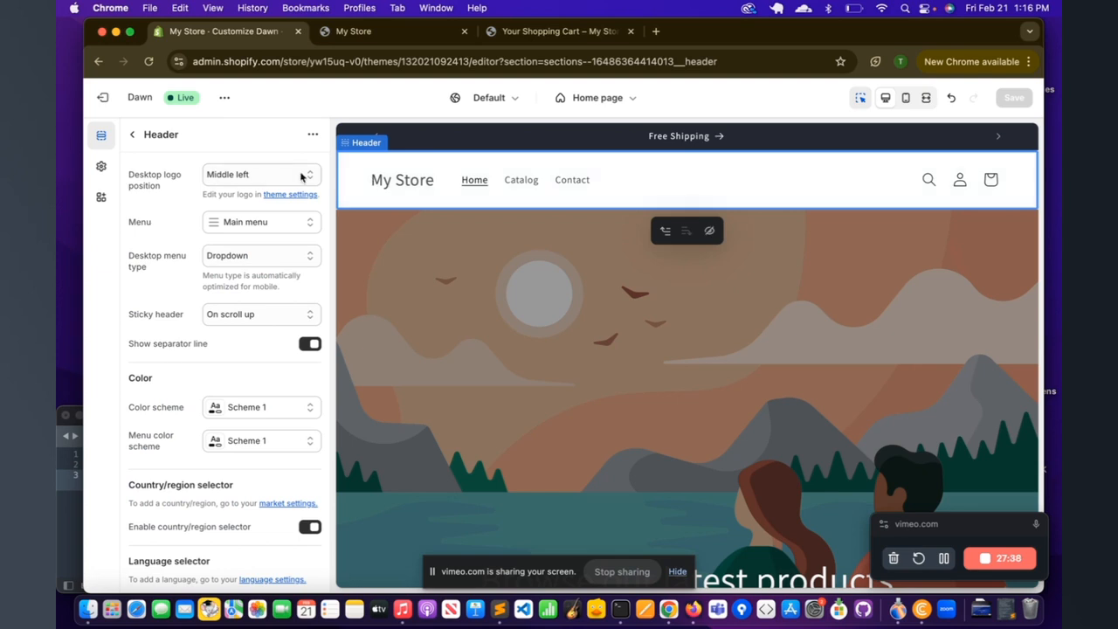
{"action": "left_click", "coordinate": [243, 225]}
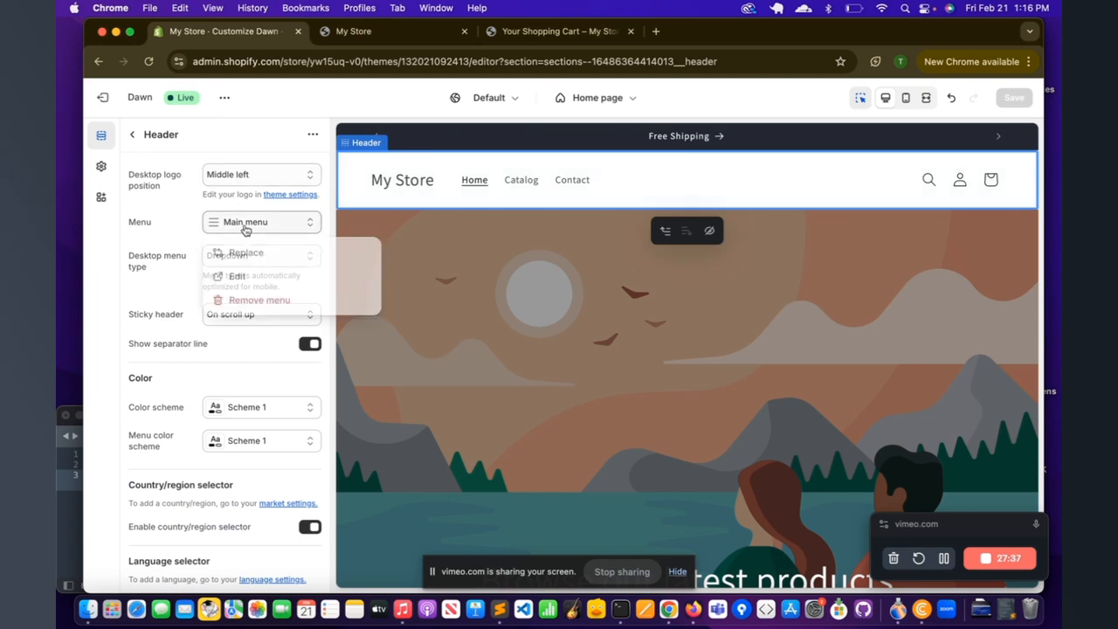
{"action": "left_click", "coordinate": [173, 234]}
Try the Middle center and Top left desktop logo positions for the header, and set it back to Middle left.
{"action": "left_click", "coordinate": [231, 177]}
{"action": "left_click", "coordinate": [242, 189]}
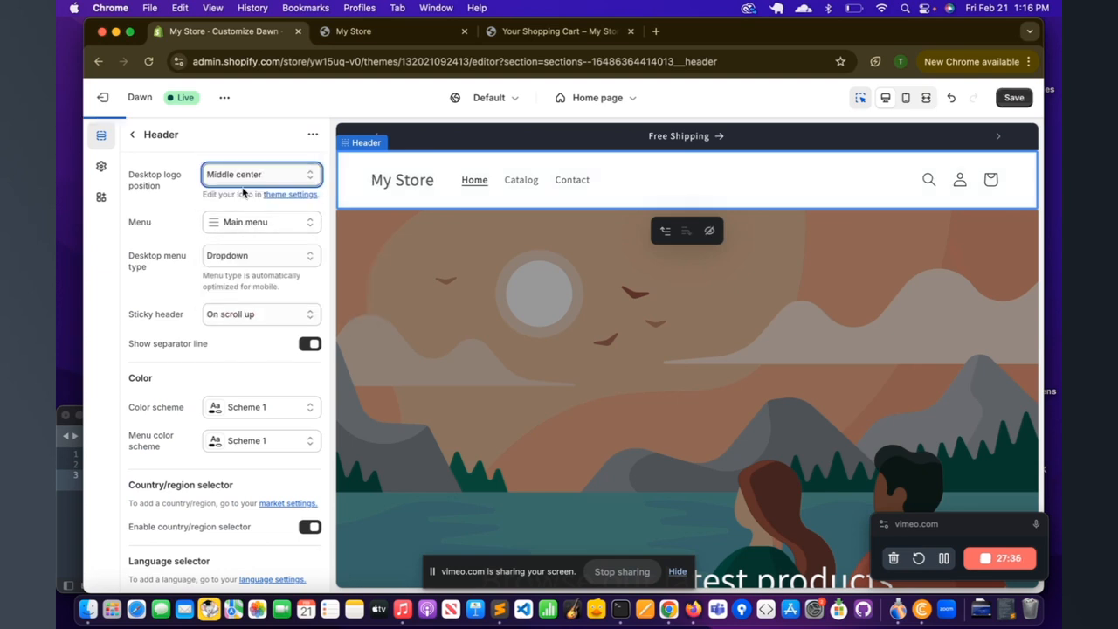
{"action": "left_click", "coordinate": [245, 174]}
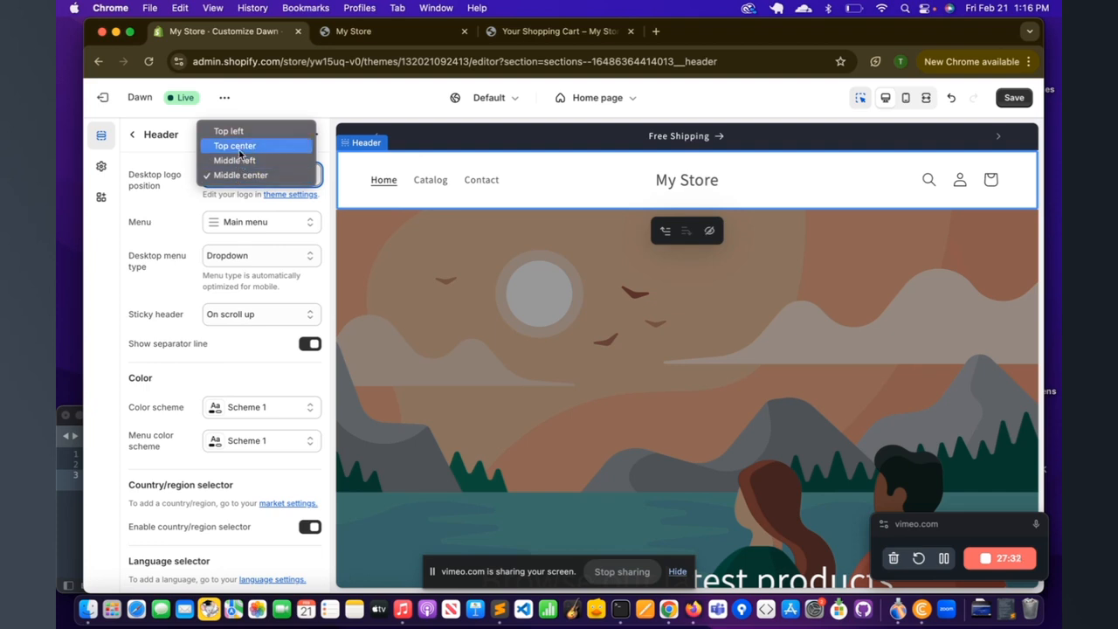
{"action": "left_click", "coordinate": [229, 131]}
{"action": "left_click", "coordinate": [238, 181]}
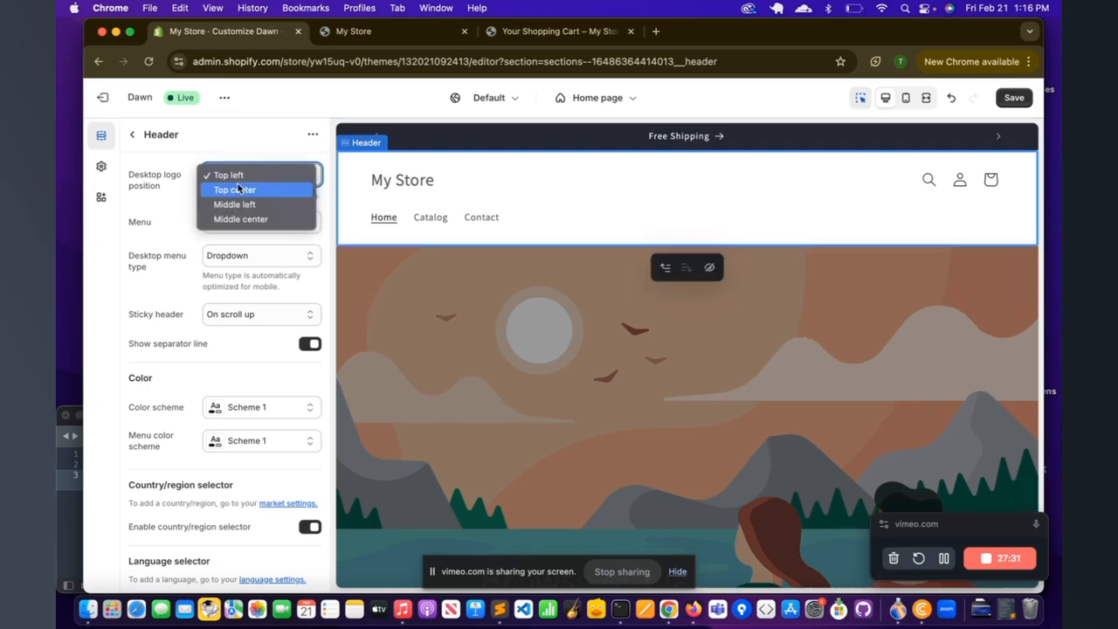
{"action": "left_click", "coordinate": [237, 202]}
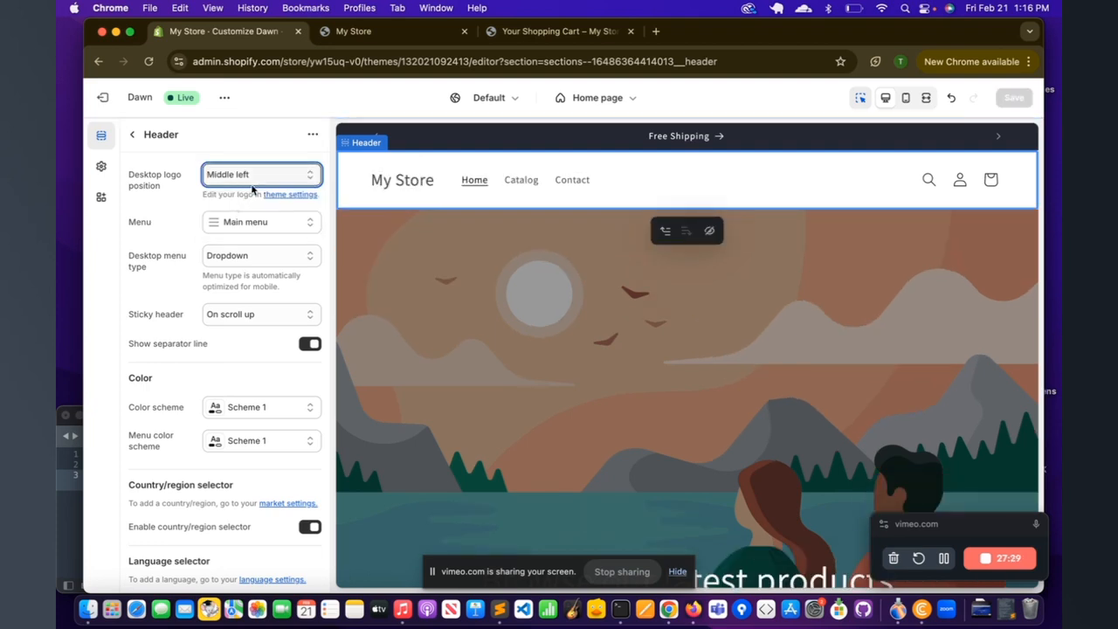
Set the sticky header to "Always, reduce logo size" and check its behavior in the home page preview.
{"action": "scroll", "coordinate": [185, 229], "scroll_direction": "down", "scroll_amount": 2}
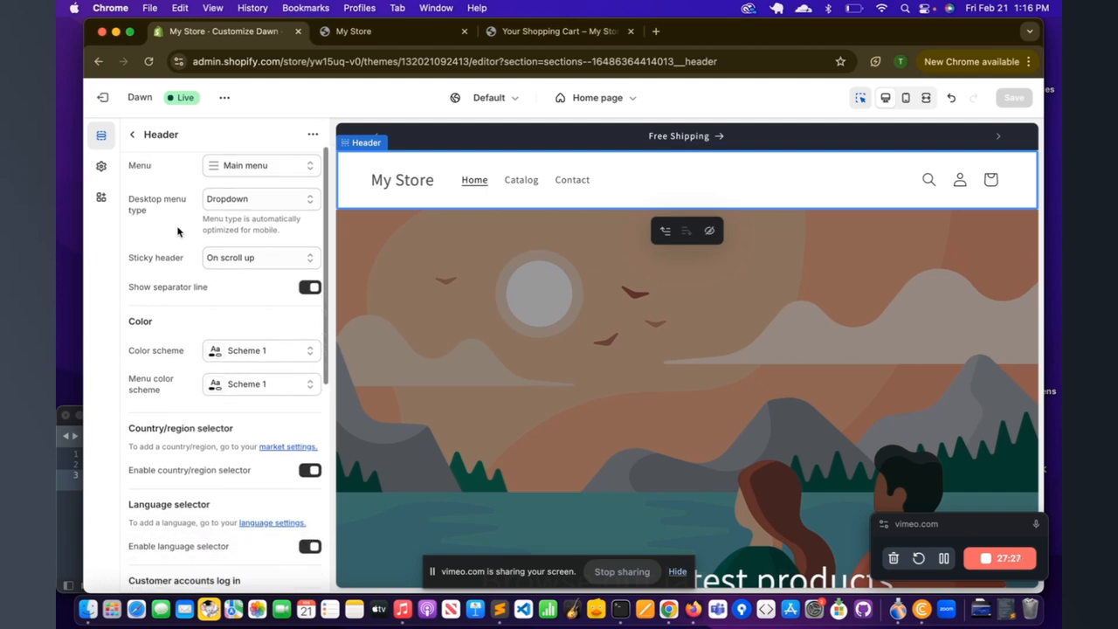
{"action": "left_click", "coordinate": [258, 258]}
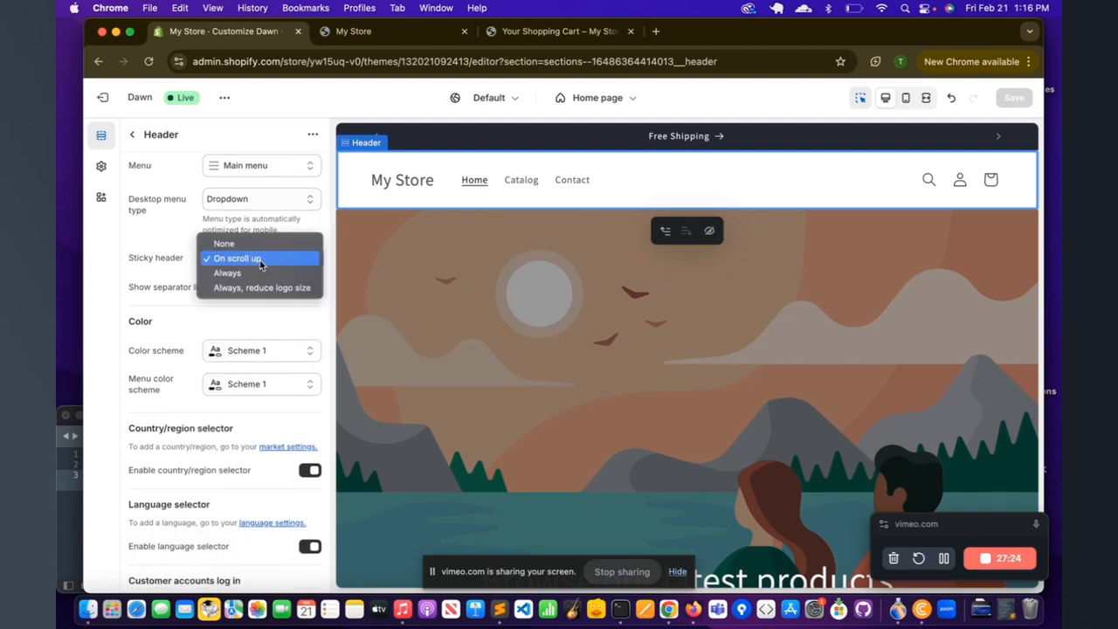
{"action": "left_click", "coordinate": [242, 287]}
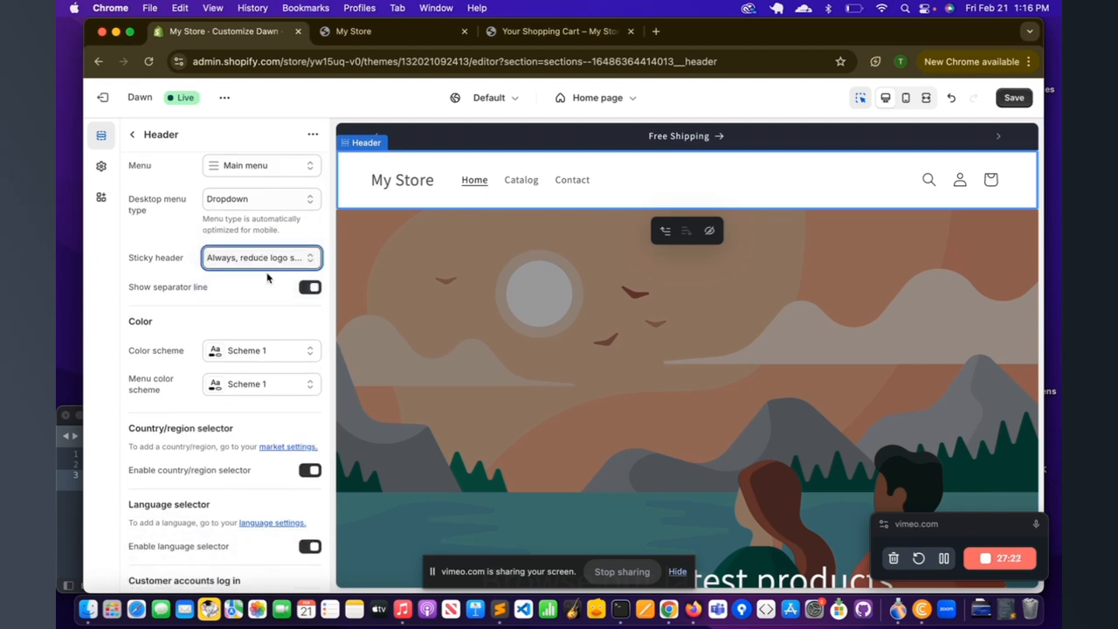
{"action": "scroll", "coordinate": [444, 264], "scroll_direction": "down", "scroll_amount": 10}
{"action": "scroll", "coordinate": [444, 264], "scroll_direction": "up", "scroll_amount": 10}
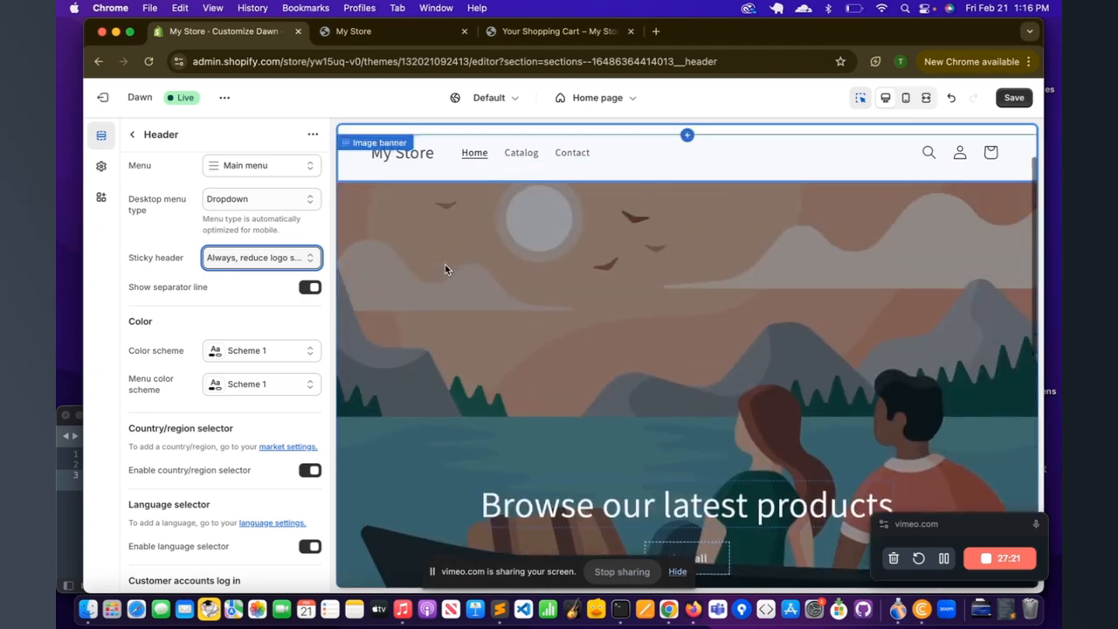
Set the header's color scheme to Scheme 5, save the theme changes and return to the home page's section list.
{"action": "scroll", "coordinate": [262, 271], "scroll_direction": "down", "scroll_amount": 2}
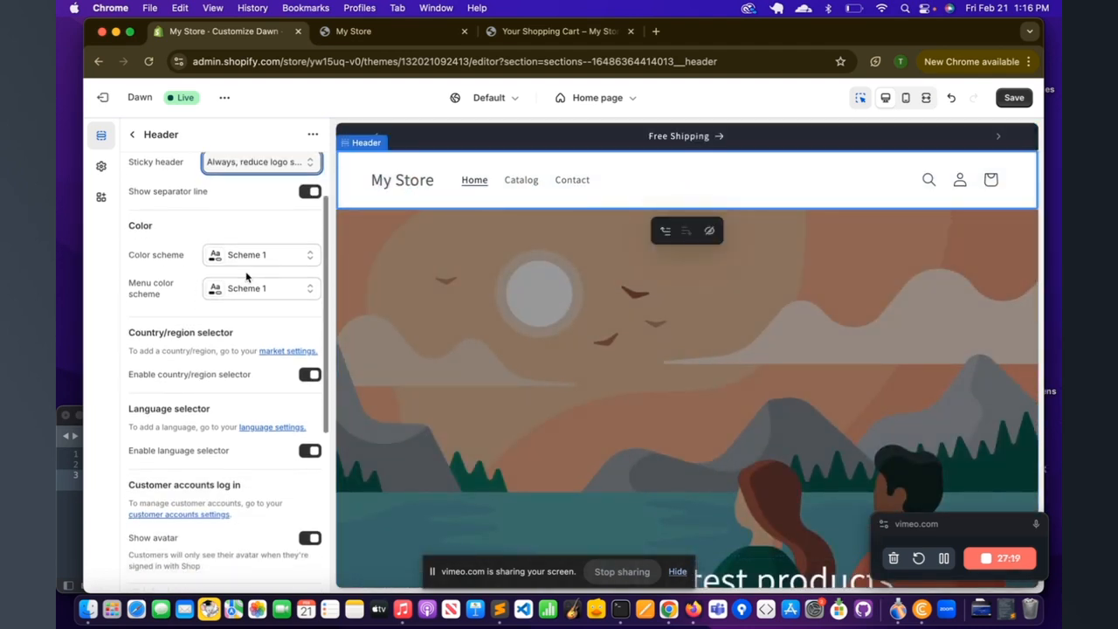
{"action": "left_click", "coordinate": [225, 264]}
{"action": "left_click", "coordinate": [247, 440]}
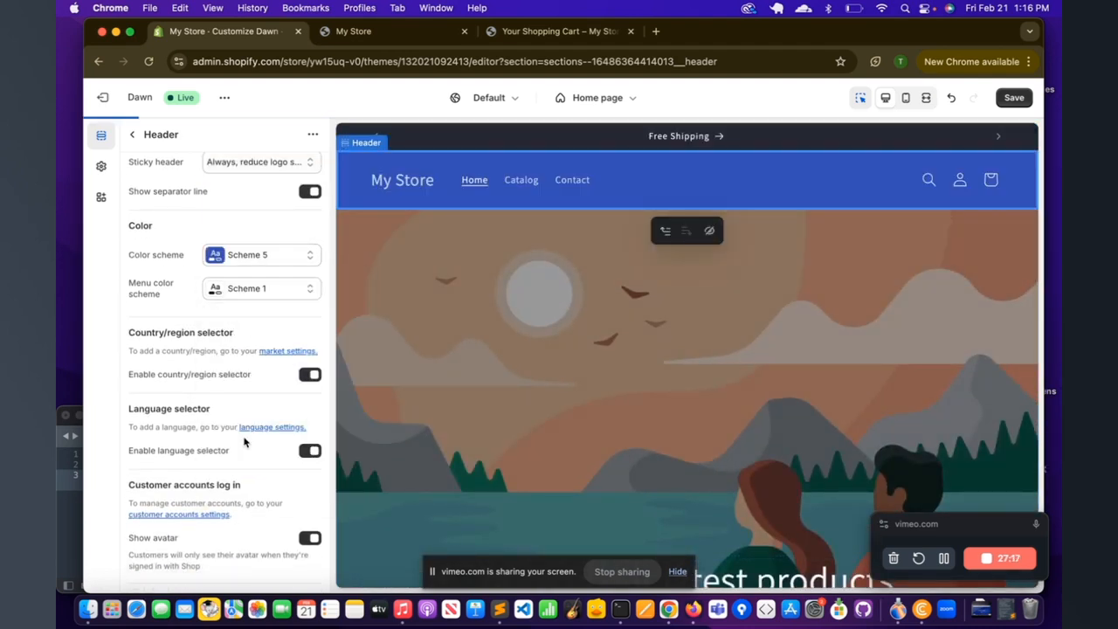
{"action": "left_click", "coordinate": [1013, 97]}
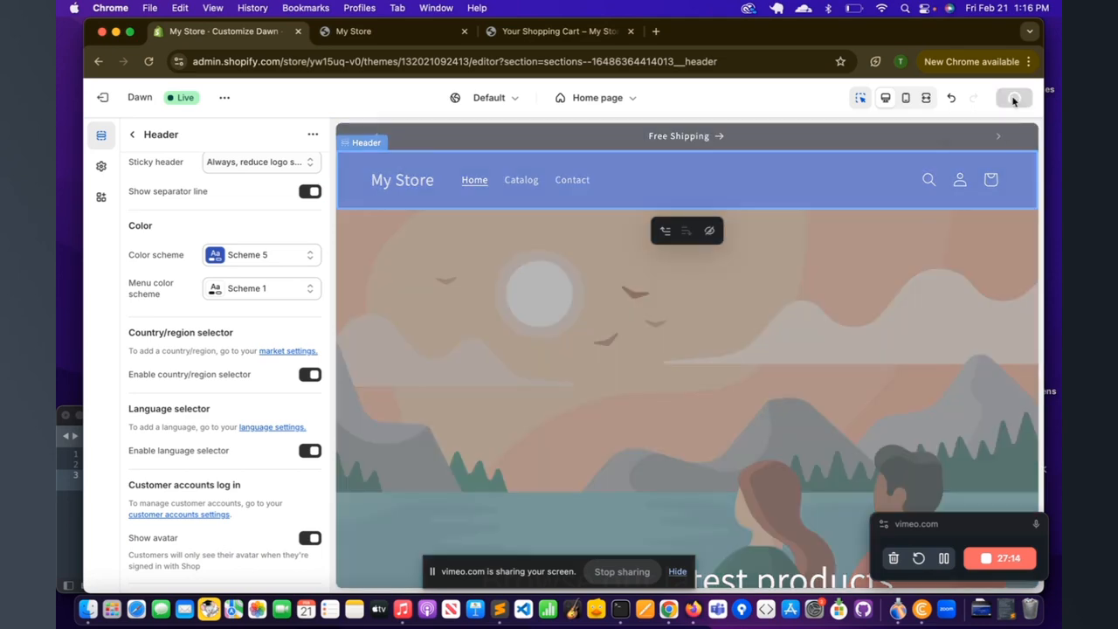
{"action": "scroll", "coordinate": [178, 428], "scroll_direction": "down", "scroll_amount": 3}
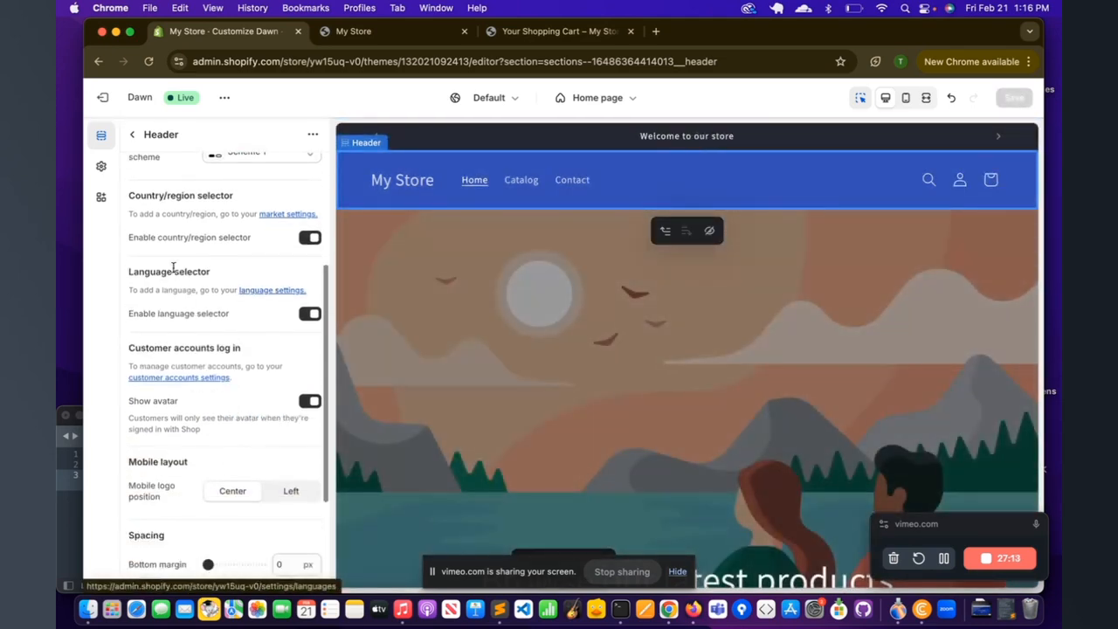
{"action": "left_click", "coordinate": [133, 135]}
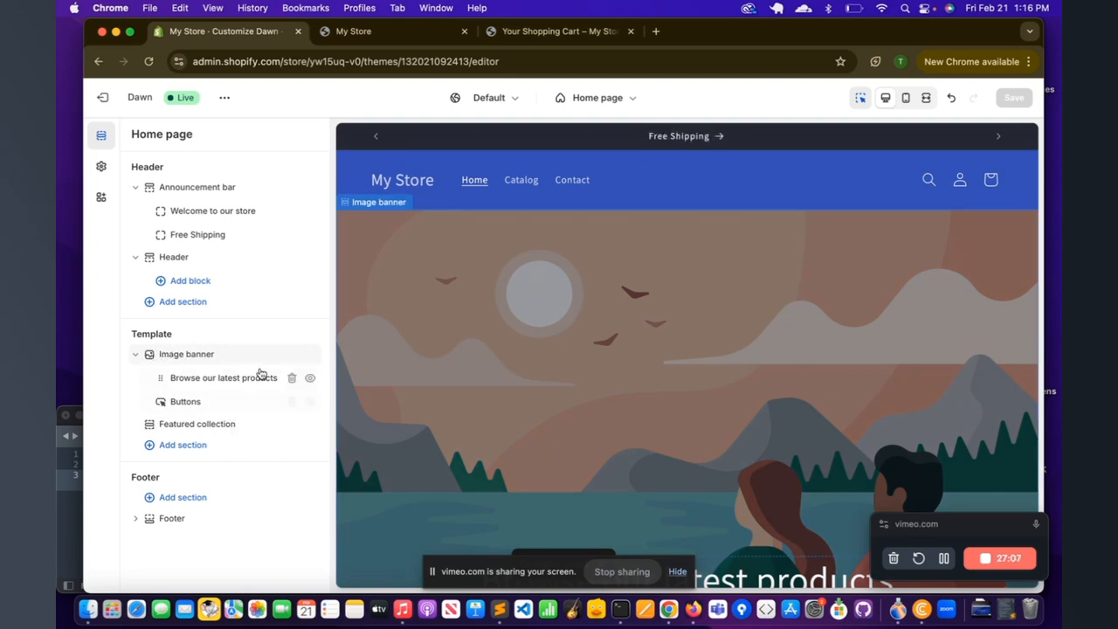
Examine the section types available for the home page template and the settings of the existing Featured collection section.
{"action": "left_click", "coordinate": [185, 447]}
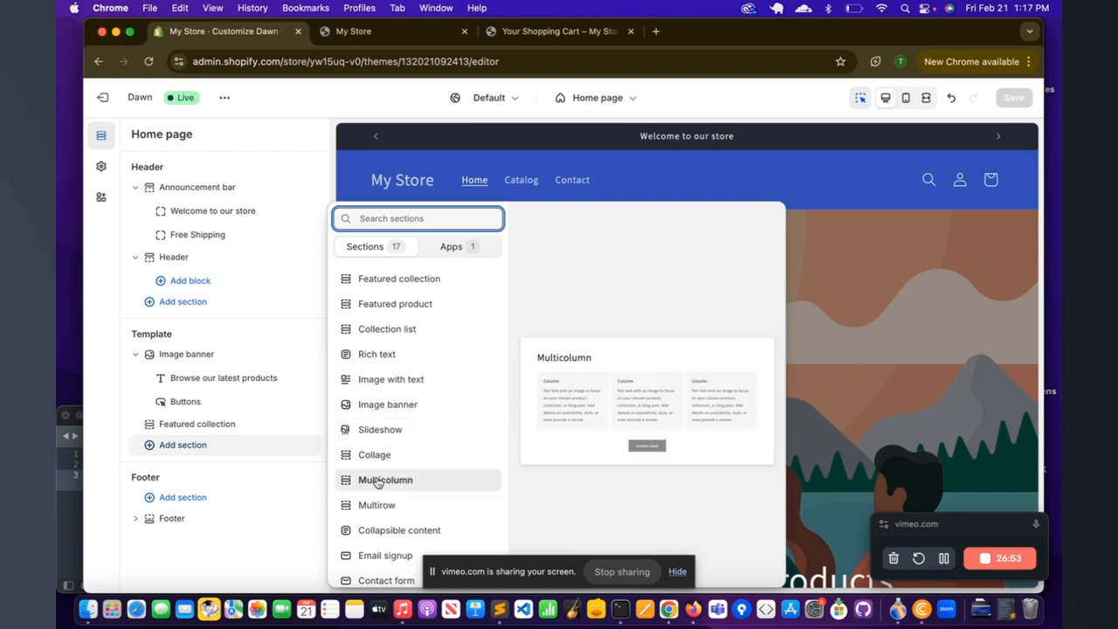
{"action": "scroll", "coordinate": [377, 480], "scroll_direction": "down", "scroll_amount": 1}
{"action": "scroll", "coordinate": [377, 467], "scroll_direction": "down", "scroll_amount": 1}
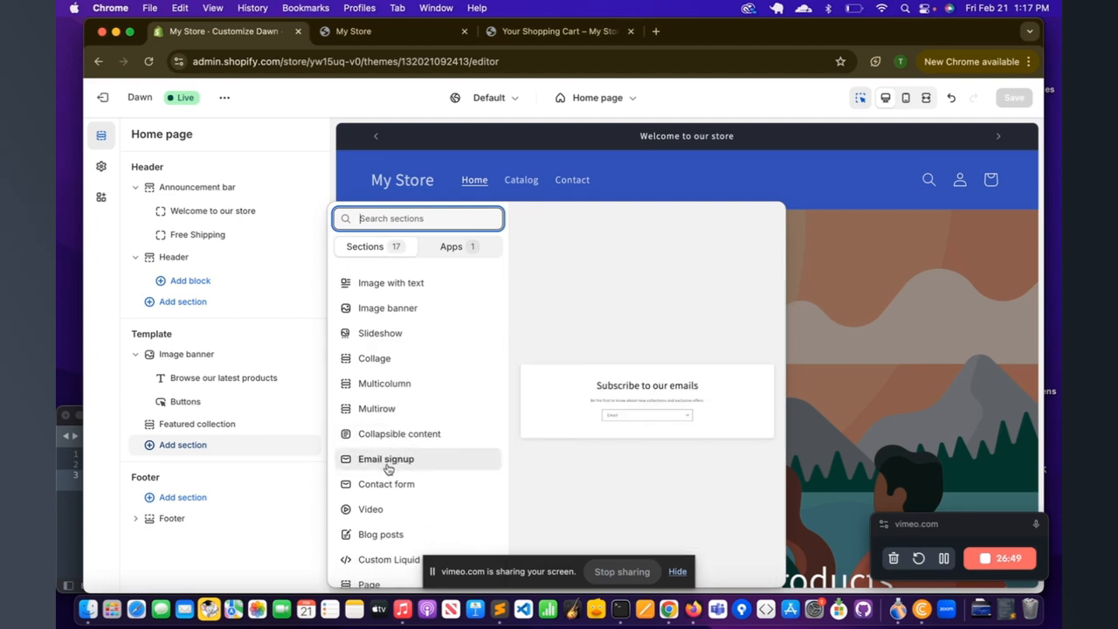
{"action": "scroll", "coordinate": [389, 469], "scroll_direction": "down", "scroll_amount": 1}
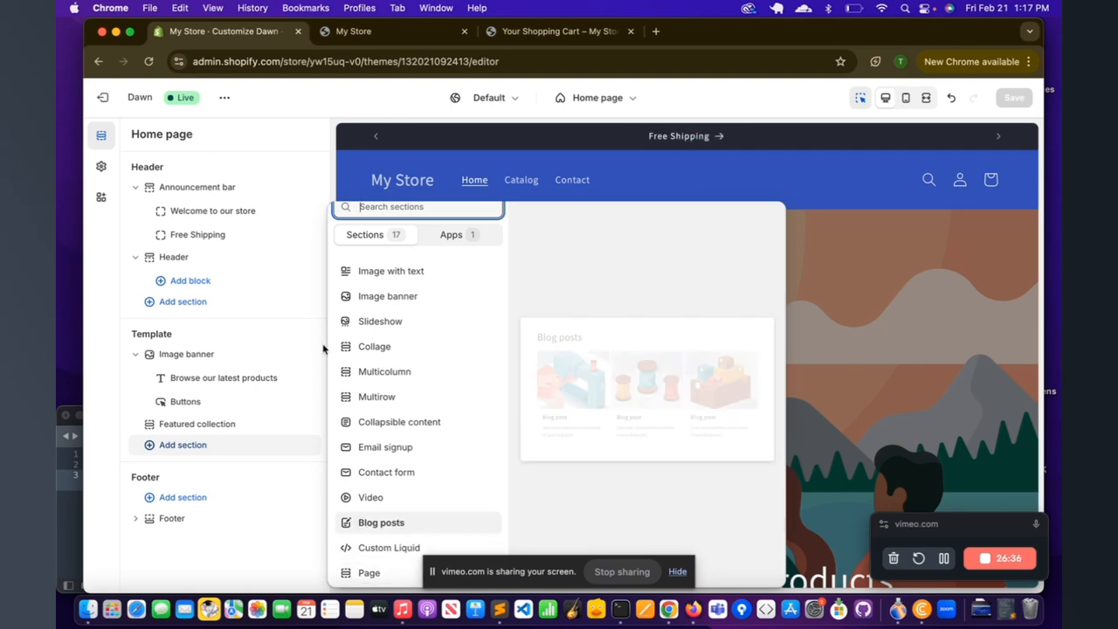
{"action": "left_click", "coordinate": [180, 425]}
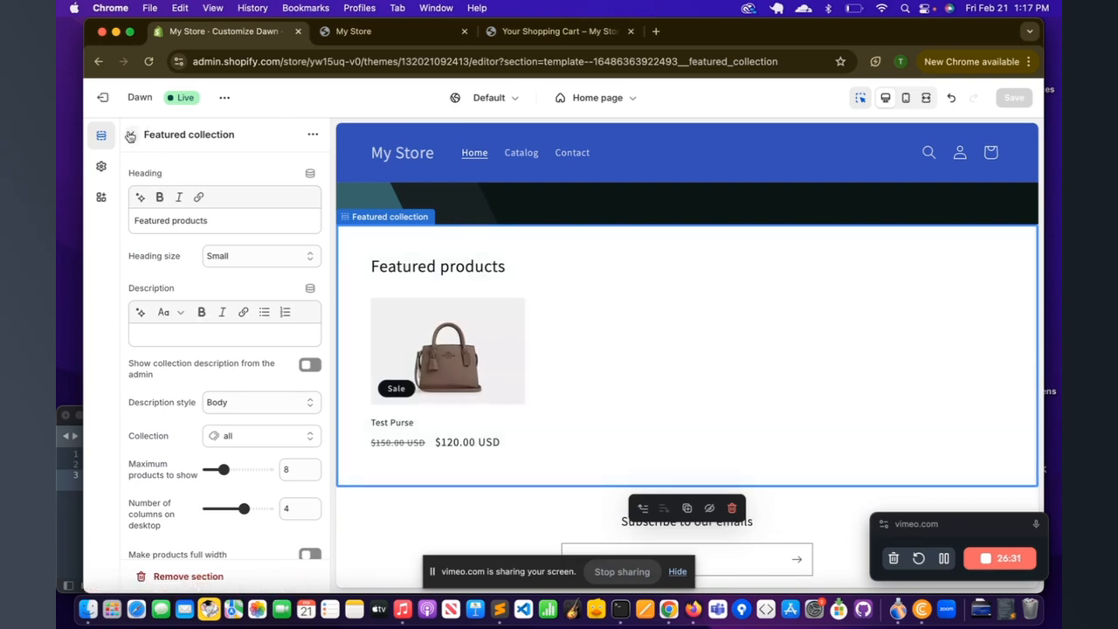
{"action": "left_click", "coordinate": [130, 138]}
Add a Featured product section to the home page template and choose Test Purse as its product.
{"action": "left_click", "coordinate": [190, 443]}
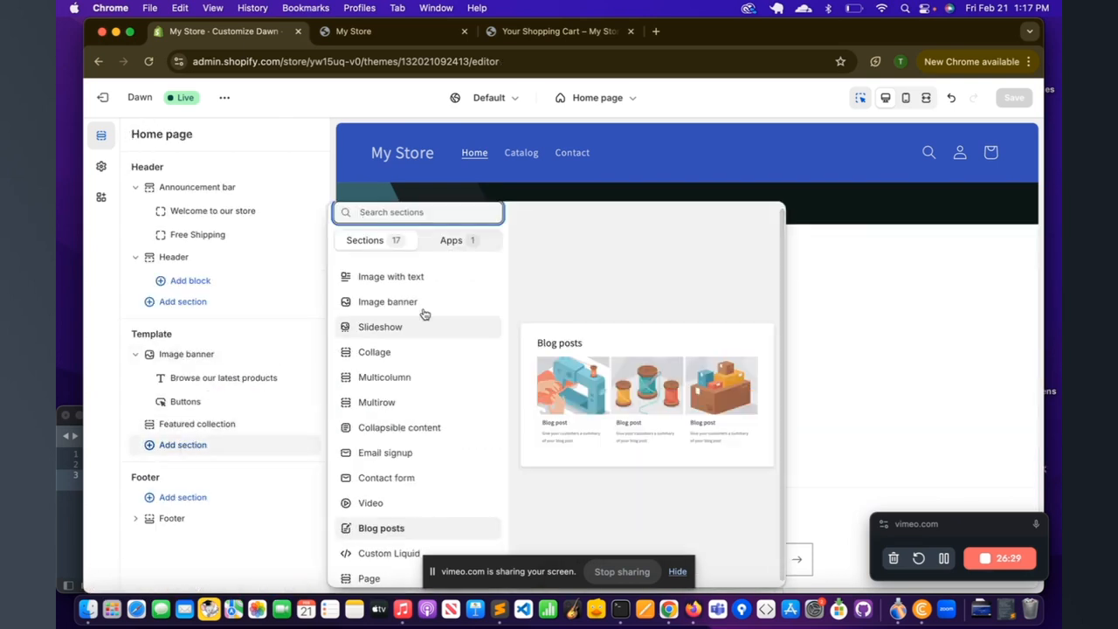
{"action": "scroll", "coordinate": [394, 459], "scroll_direction": "up", "scroll_amount": 3}
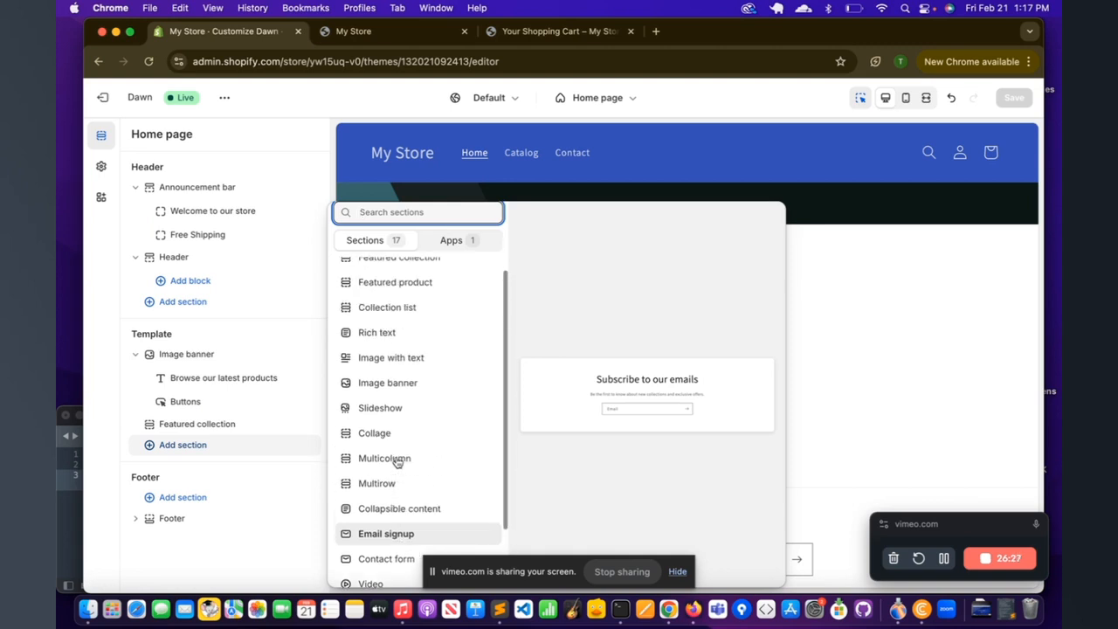
{"action": "scroll", "coordinate": [394, 397], "scroll_direction": "down", "scroll_amount": 3}
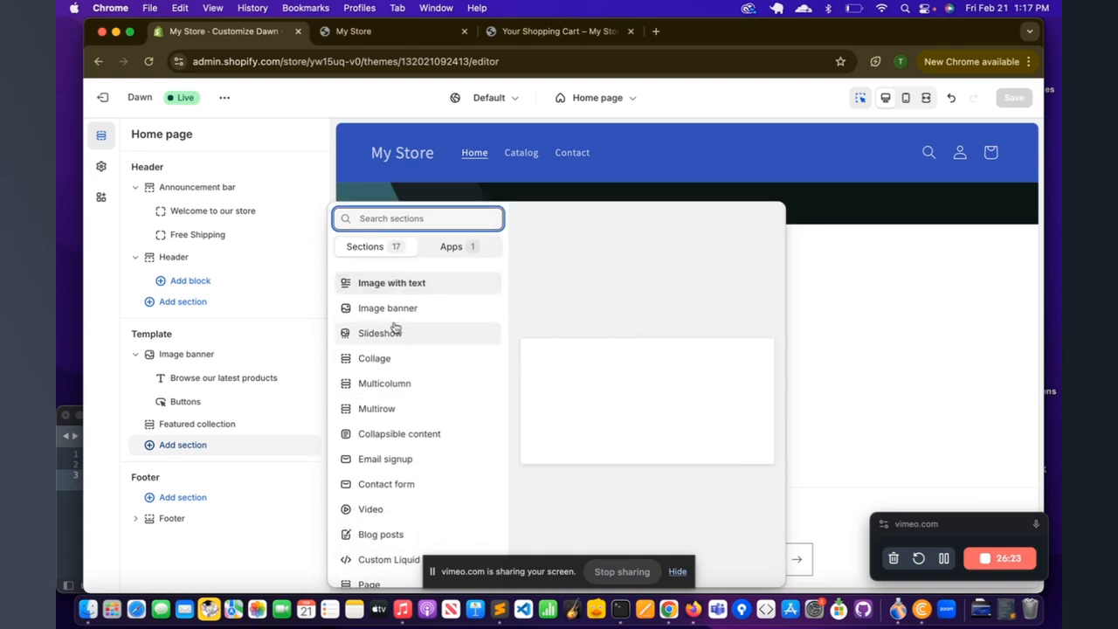
{"action": "scroll", "coordinate": [392, 326], "scroll_direction": "up", "scroll_amount": 3}
{"action": "left_click", "coordinate": [385, 310]}
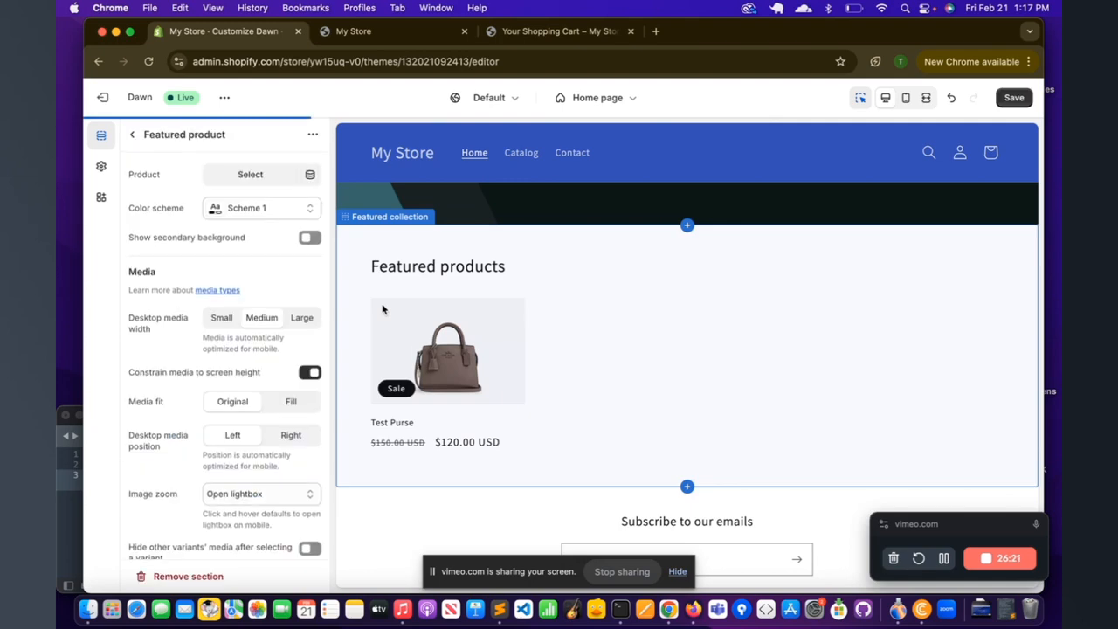
{"action": "left_click", "coordinate": [253, 172]}
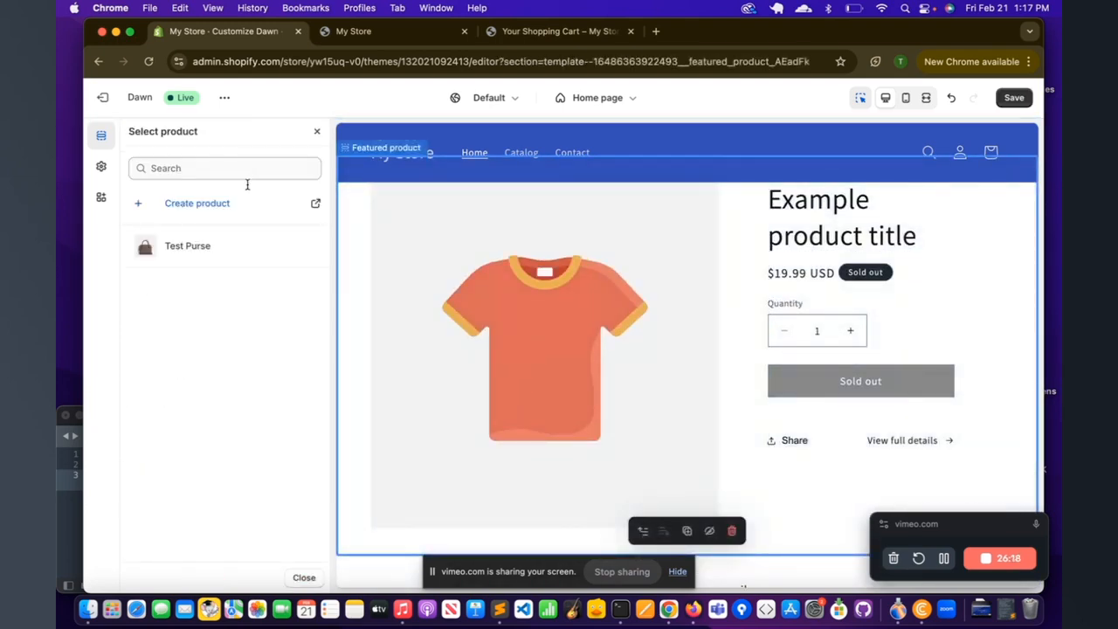
{"action": "left_click", "coordinate": [181, 248]}
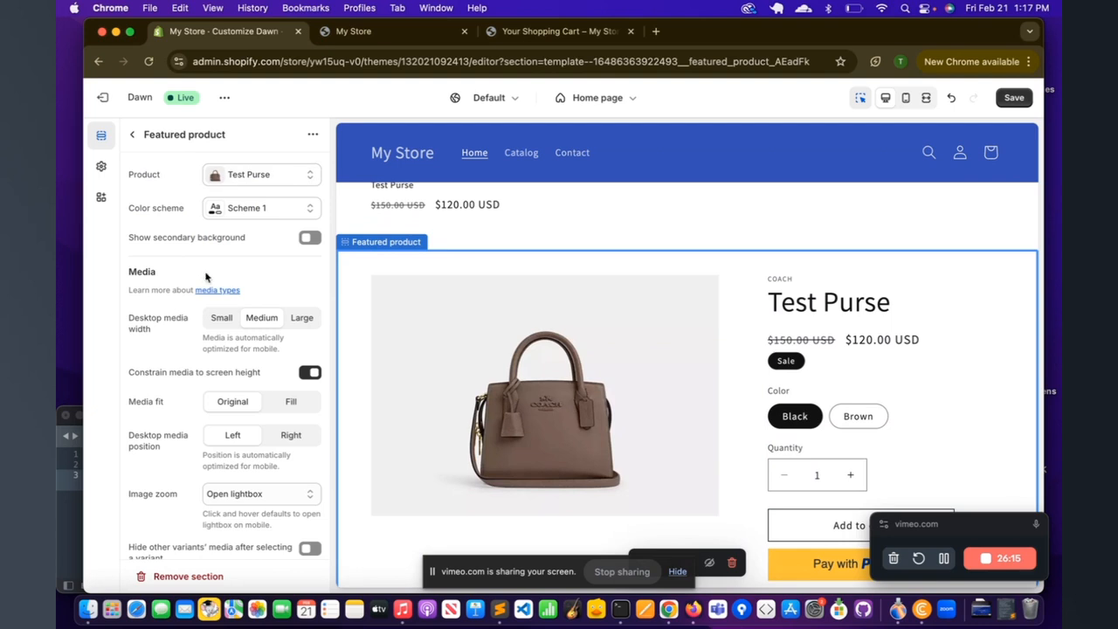
Set the Featured product section's color scheme to Scheme 2 and check the section in the preview.
{"action": "left_click", "coordinate": [244, 218]}
{"action": "left_click", "coordinate": [243, 281]}
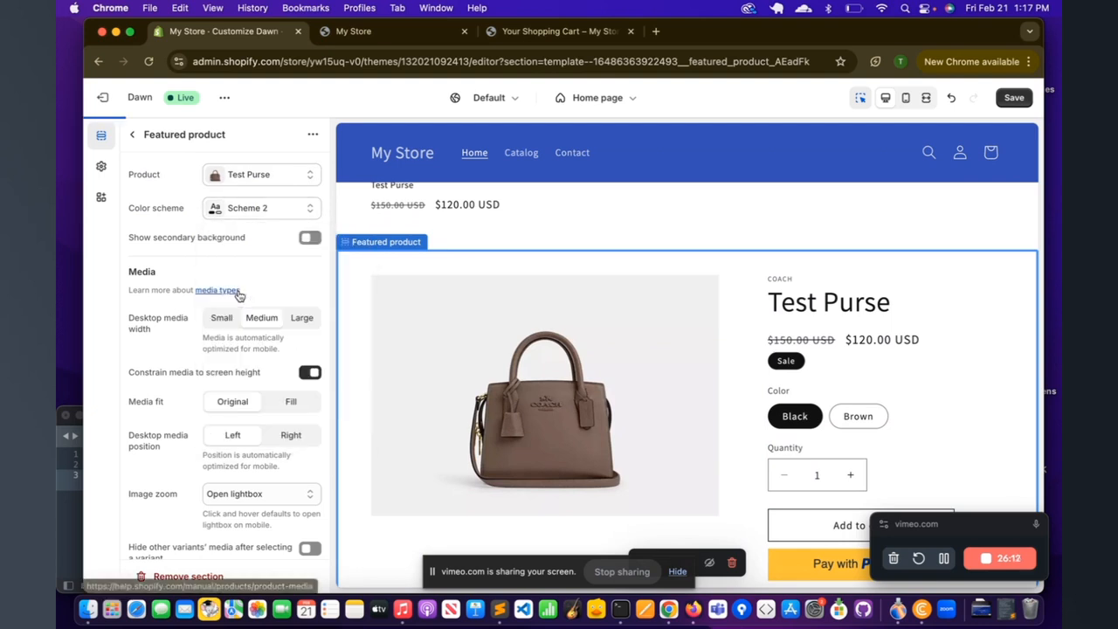
{"action": "left_click", "coordinate": [132, 134]}
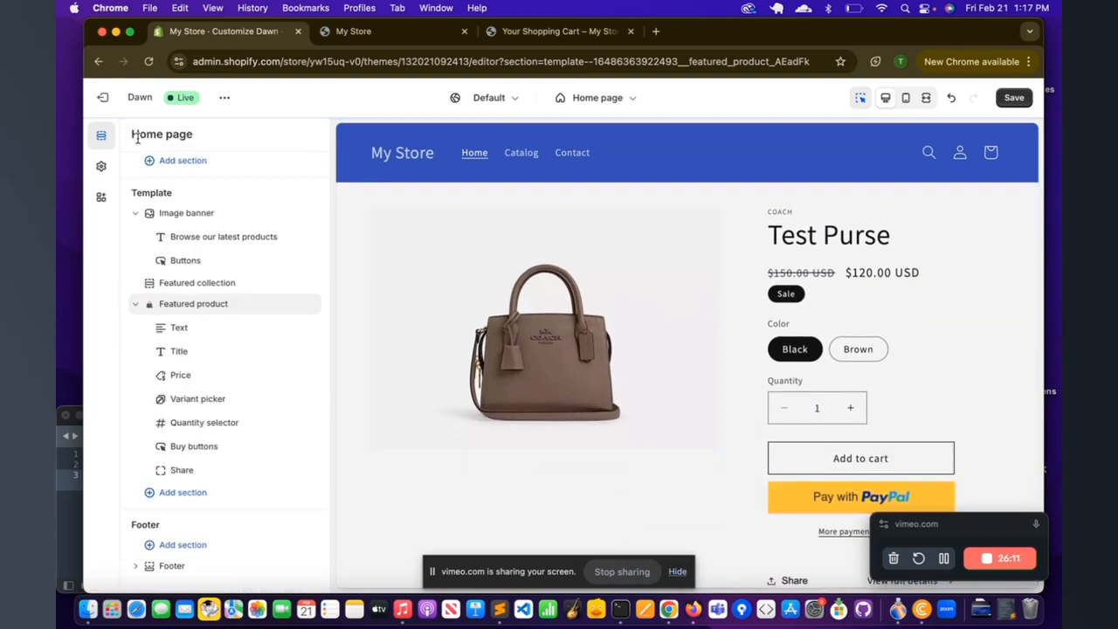
{"action": "scroll", "coordinate": [678, 332], "scroll_direction": "down", "scroll_amount": 3}
{"action": "scroll", "coordinate": [678, 332], "scroll_direction": "up", "scroll_amount": 1}
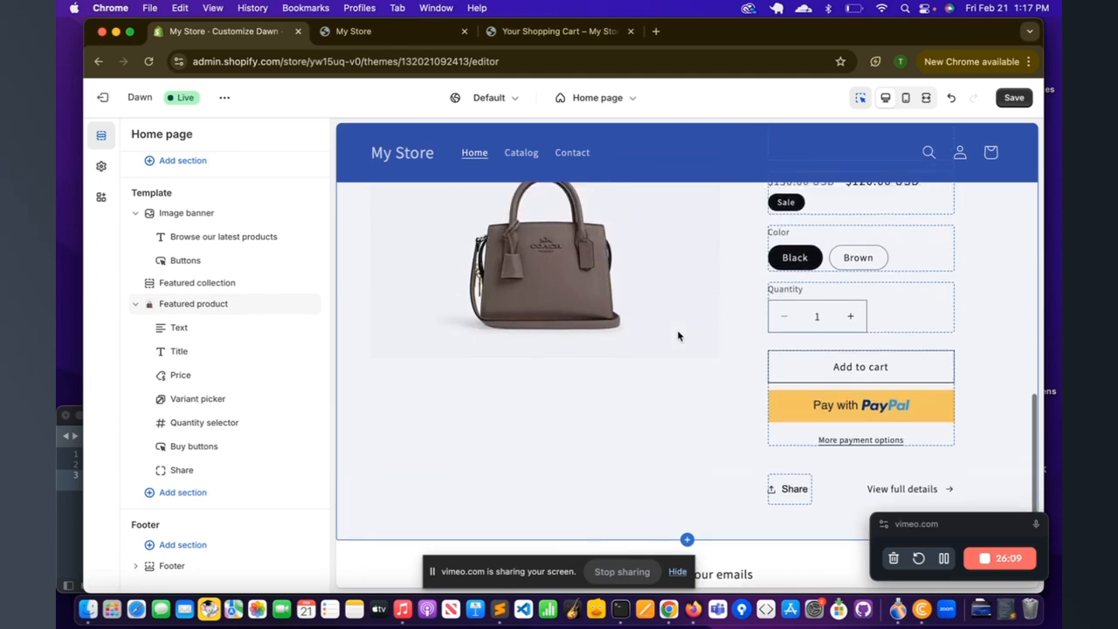
Review the Featured product section's media, image zoom and padding settings.
{"action": "mouse_move", "coordinate": [198, 310]}
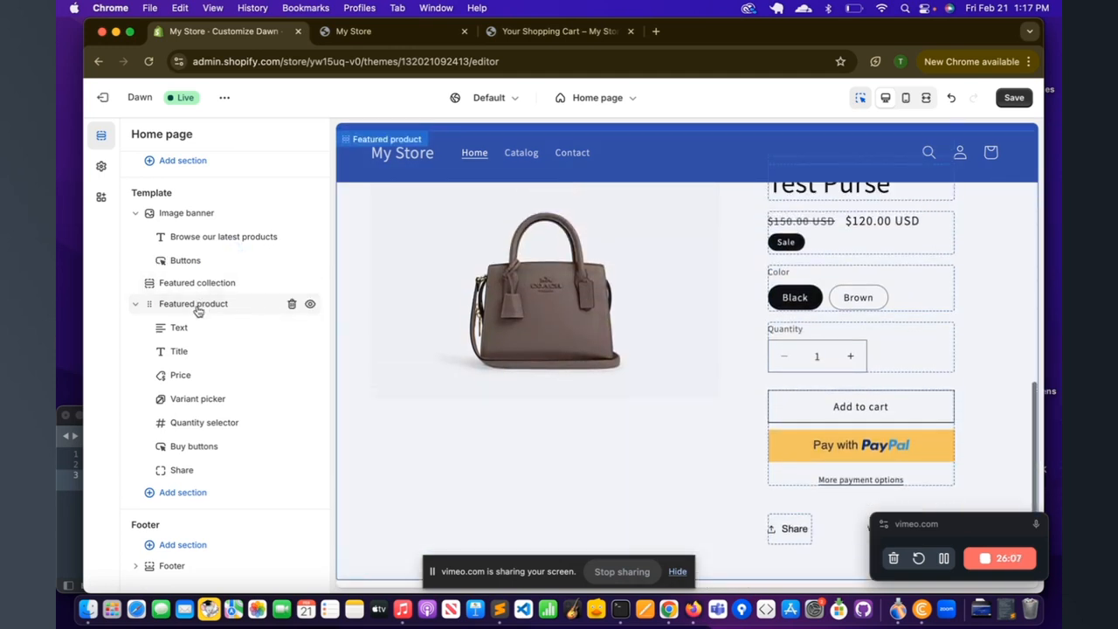
{"action": "left_click", "coordinate": [197, 307]}
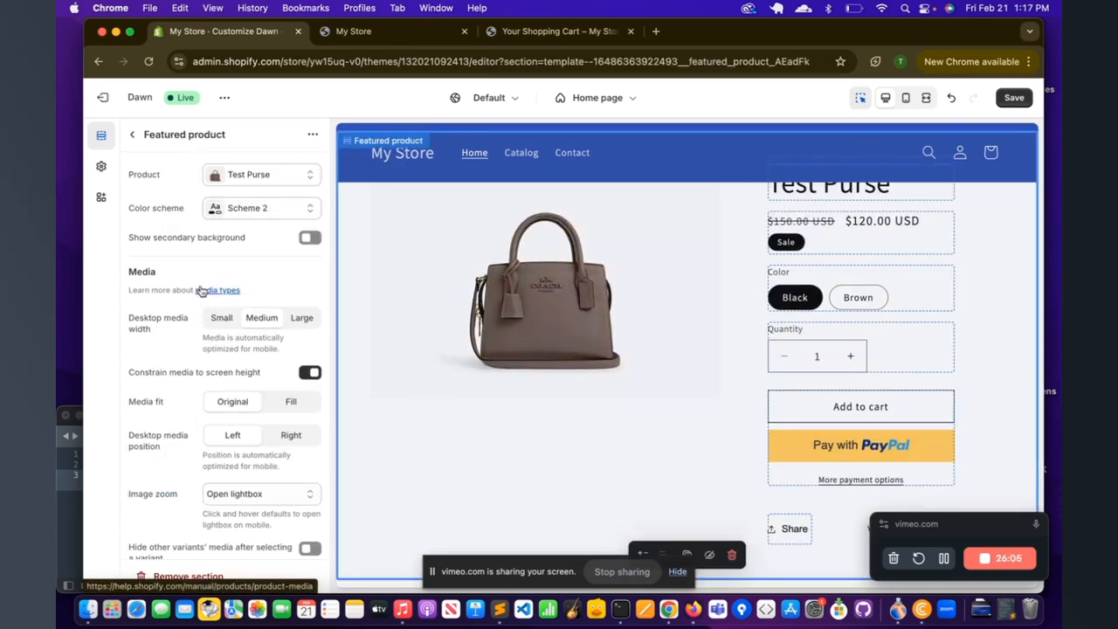
{"action": "scroll", "coordinate": [201, 291], "scroll_direction": "down", "scroll_amount": 5}
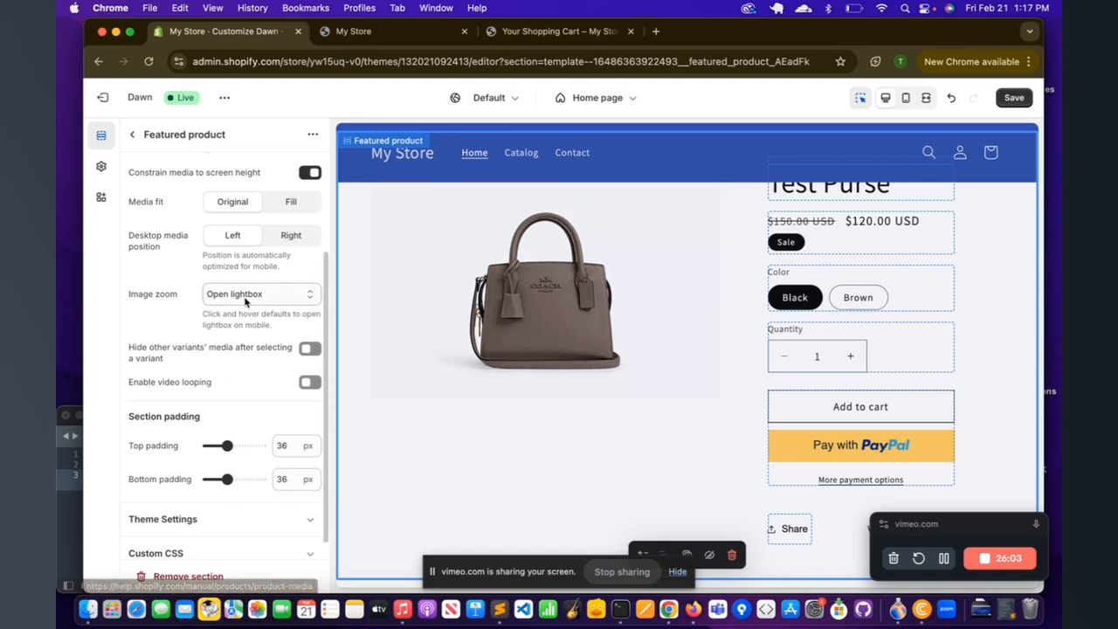
{"action": "scroll", "coordinate": [241, 356], "scroll_direction": "down", "scroll_amount": 1}
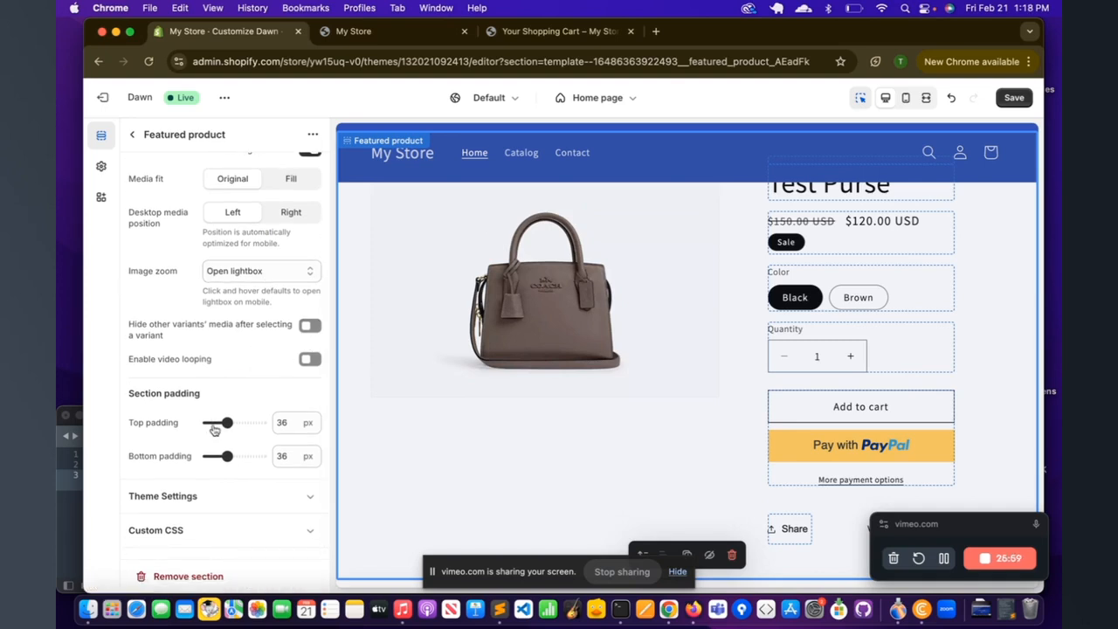
{"action": "scroll", "coordinate": [214, 428], "scroll_direction": "up", "scroll_amount": 5}
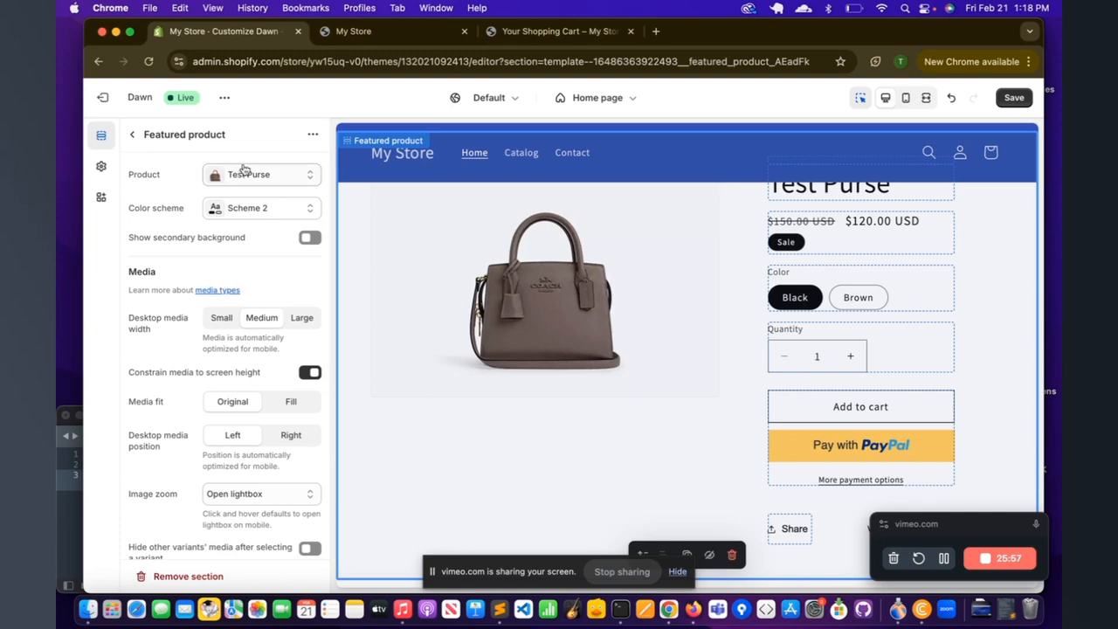
Move the Featured product section above the Featured collection in the home page template and collapse its blocks.
{"action": "left_click", "coordinate": [133, 137]}
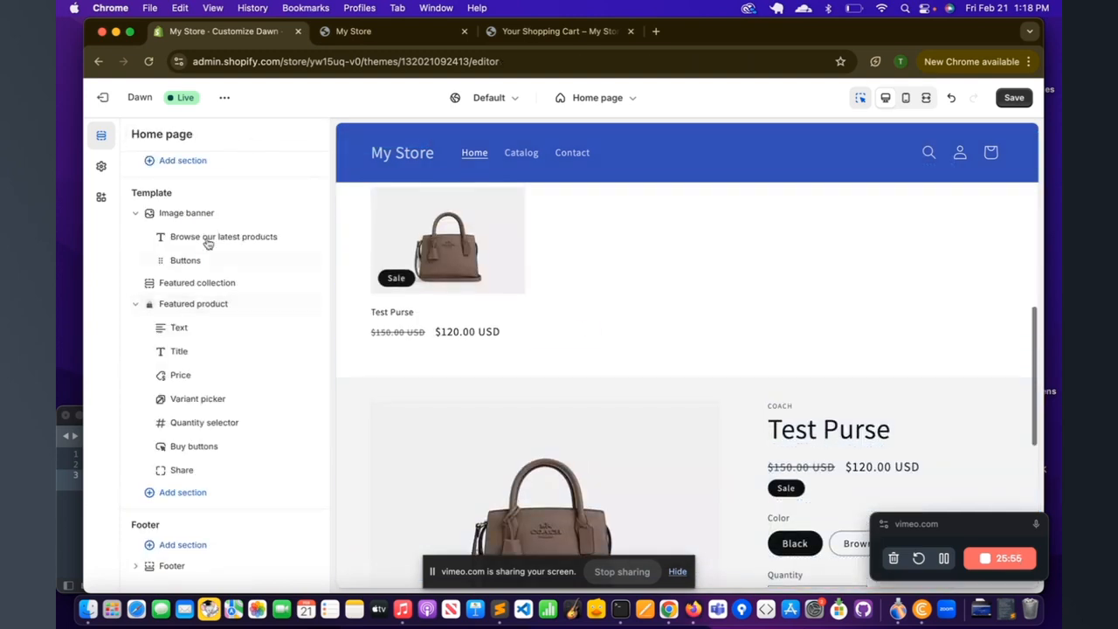
{"action": "left_click_drag", "start_coordinate": [178, 309], "coordinate": [160, 432]}
{"action": "left_click", "coordinate": [136, 425]}
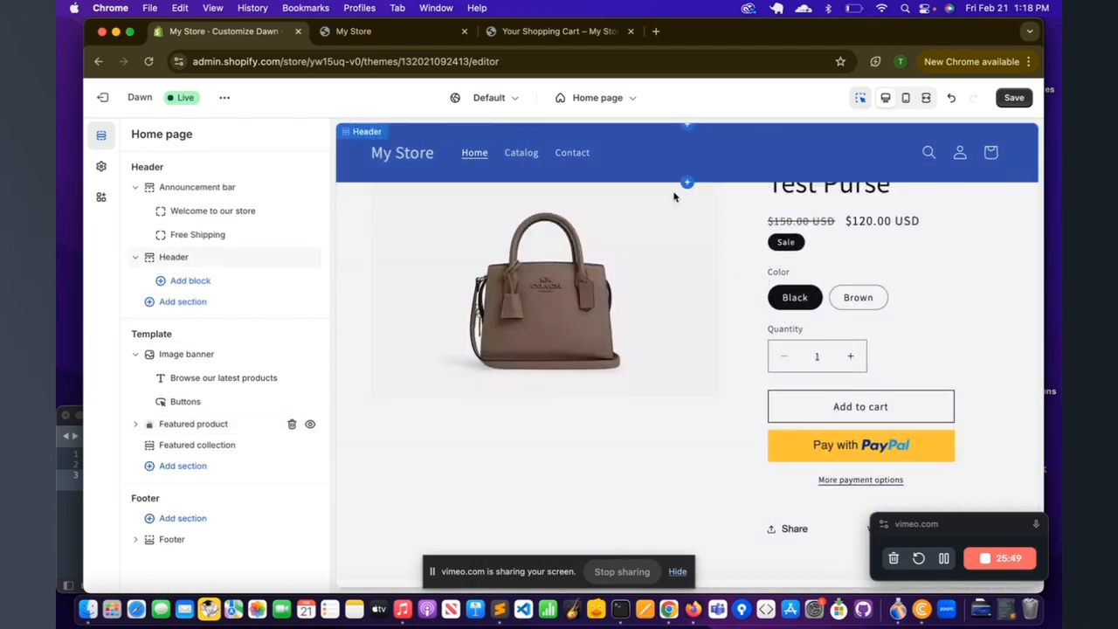
Check the reordered home page sections in the preview and save the theme changes.
{"action": "scroll", "coordinate": [606, 384], "scroll_direction": "up", "scroll_amount": 5}
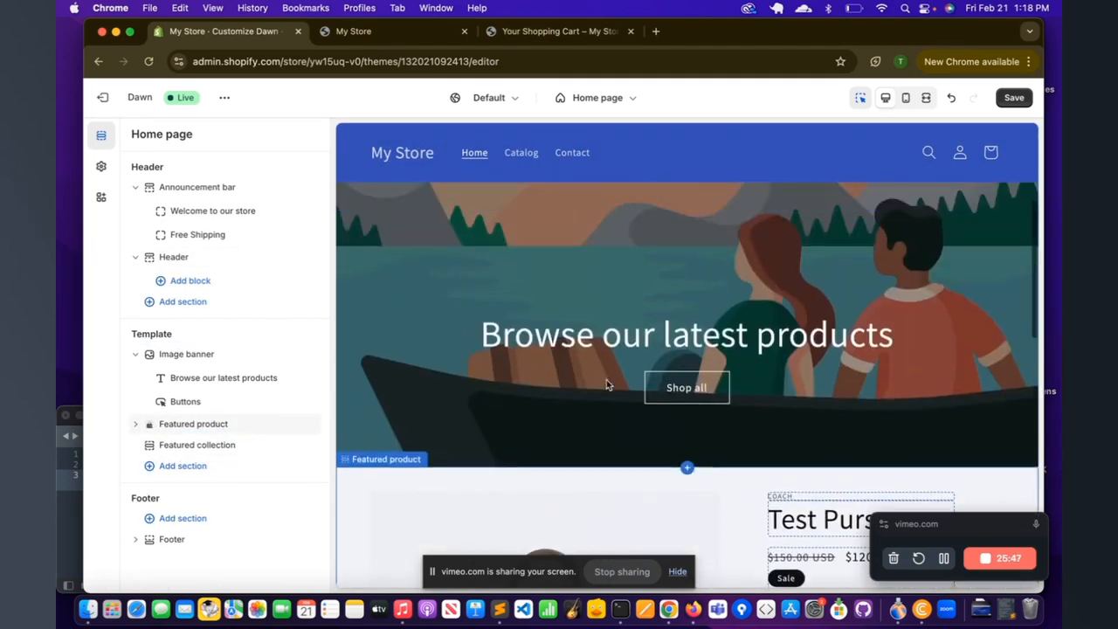
{"action": "scroll", "coordinate": [606, 384], "scroll_direction": "down", "scroll_amount": 10}
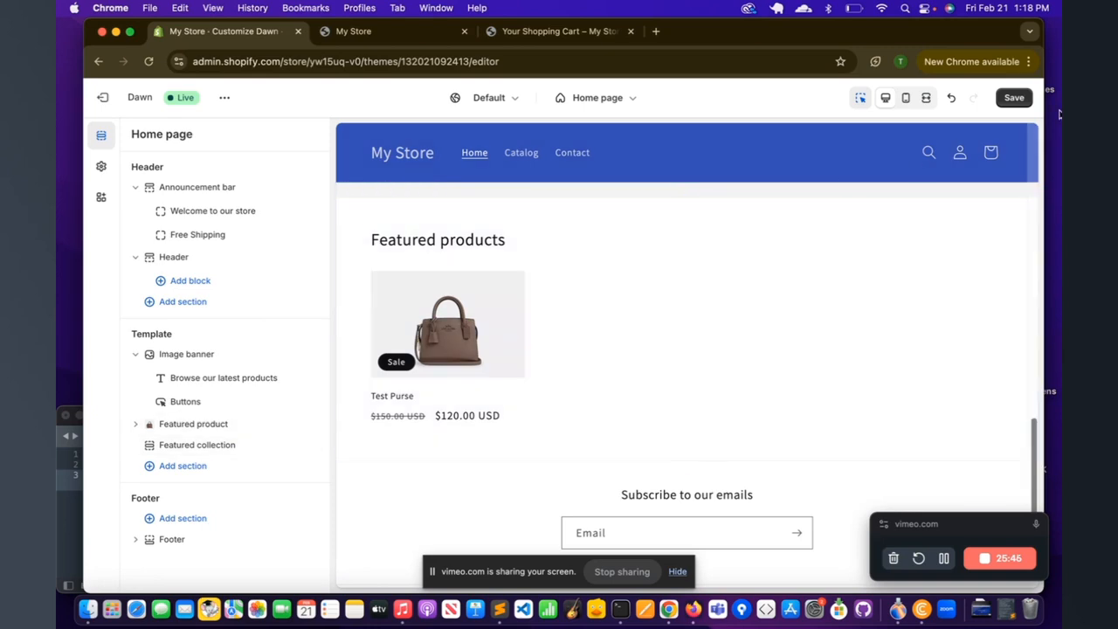
{"action": "left_click", "coordinate": [1011, 98]}
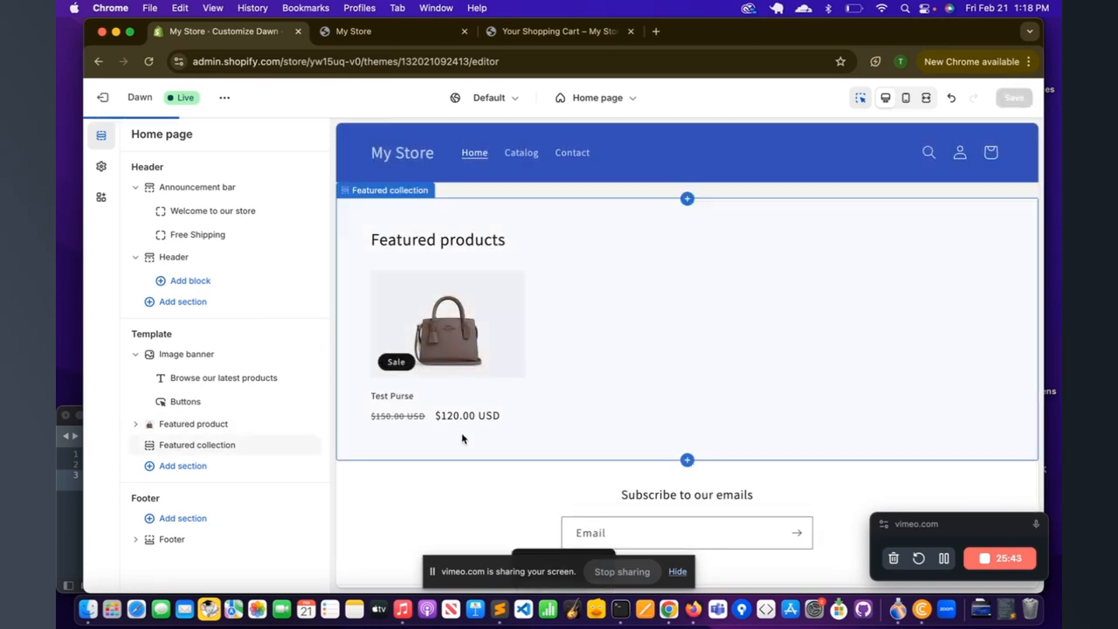
Set the existing coach WEBP file as the first image of the Image banner section.
{"action": "left_click", "coordinate": [186, 353]}
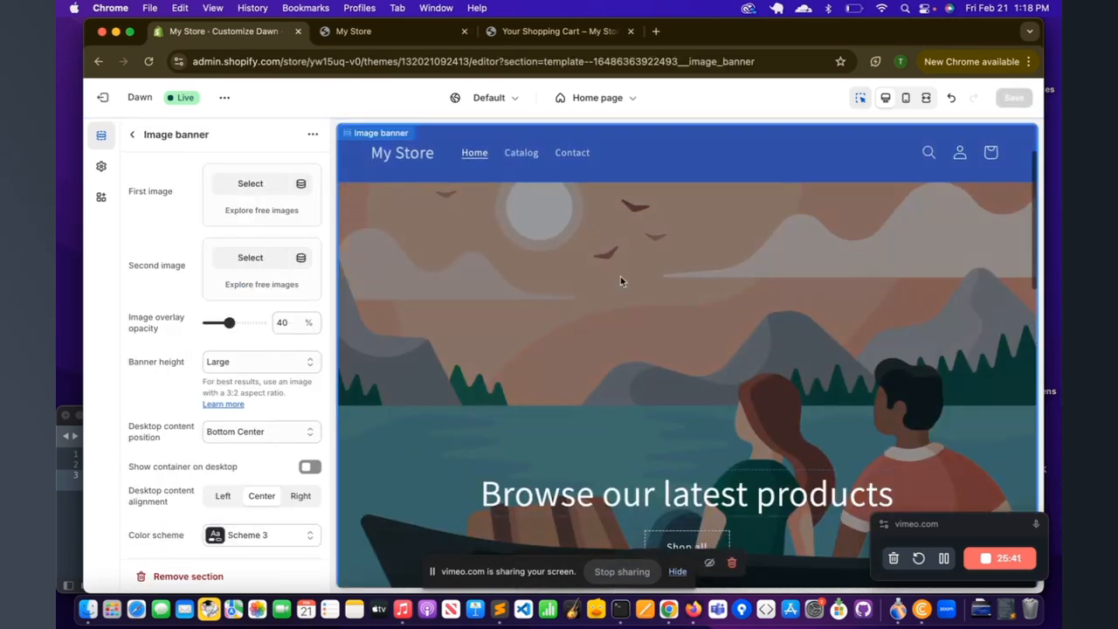
{"action": "scroll", "coordinate": [620, 281], "scroll_direction": "down", "scroll_amount": 2}
{"action": "scroll", "coordinate": [559, 330], "scroll_direction": "up", "scroll_amount": 3}
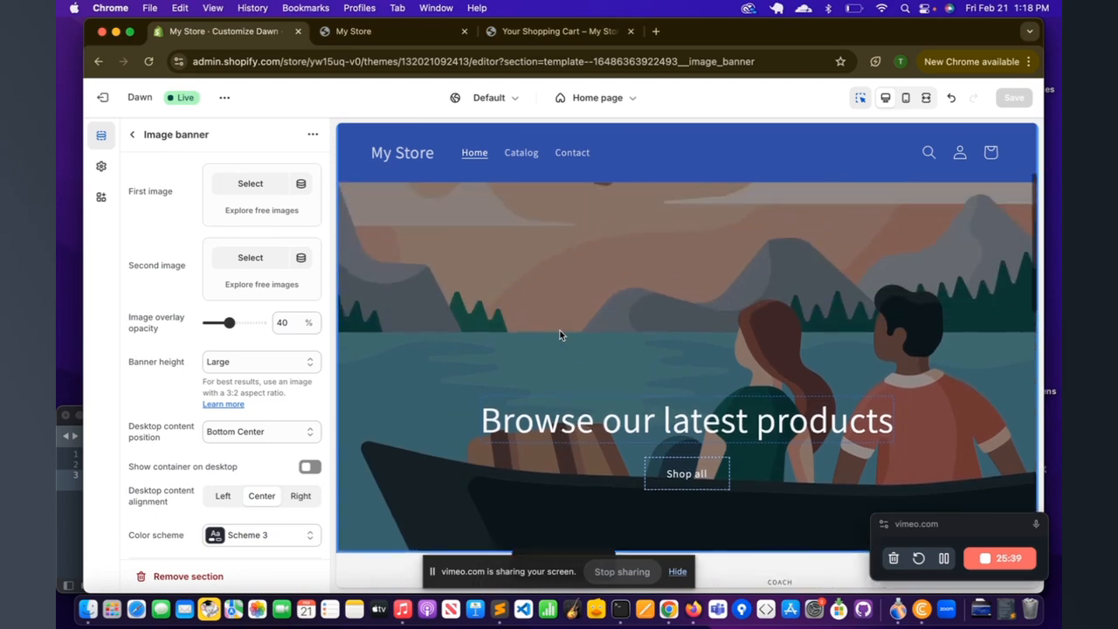
{"action": "left_click", "coordinate": [245, 186]}
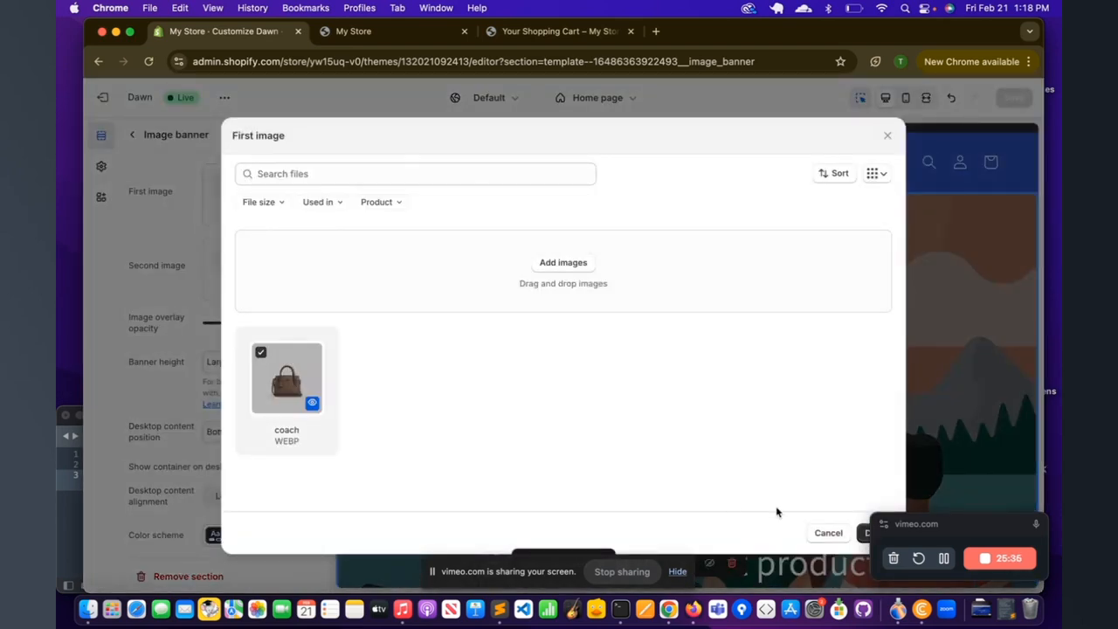
{"action": "left_click", "coordinate": [961, 518]}
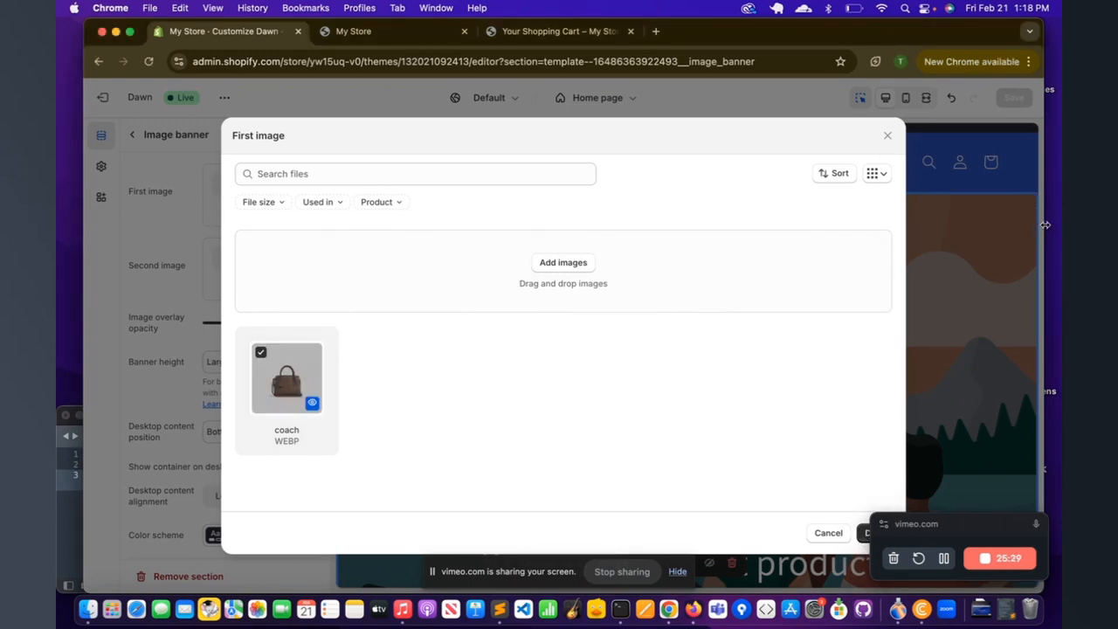
{"action": "left_click_drag", "start_coordinate": [1013, 227], "coordinate": [1009, 230]}
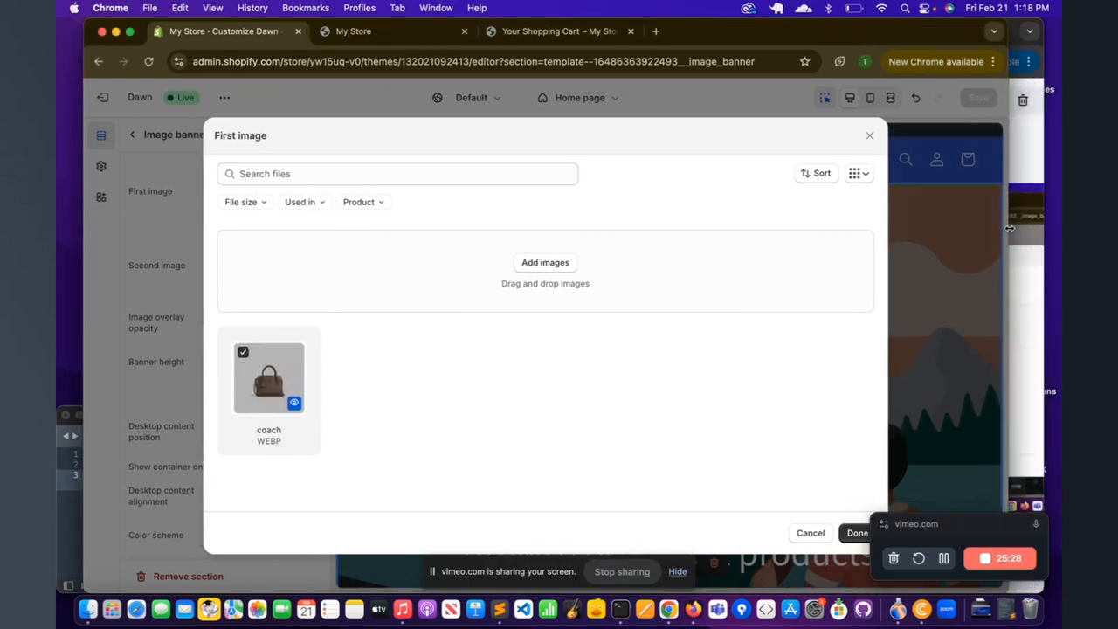
{"action": "left_click", "coordinate": [851, 532]}
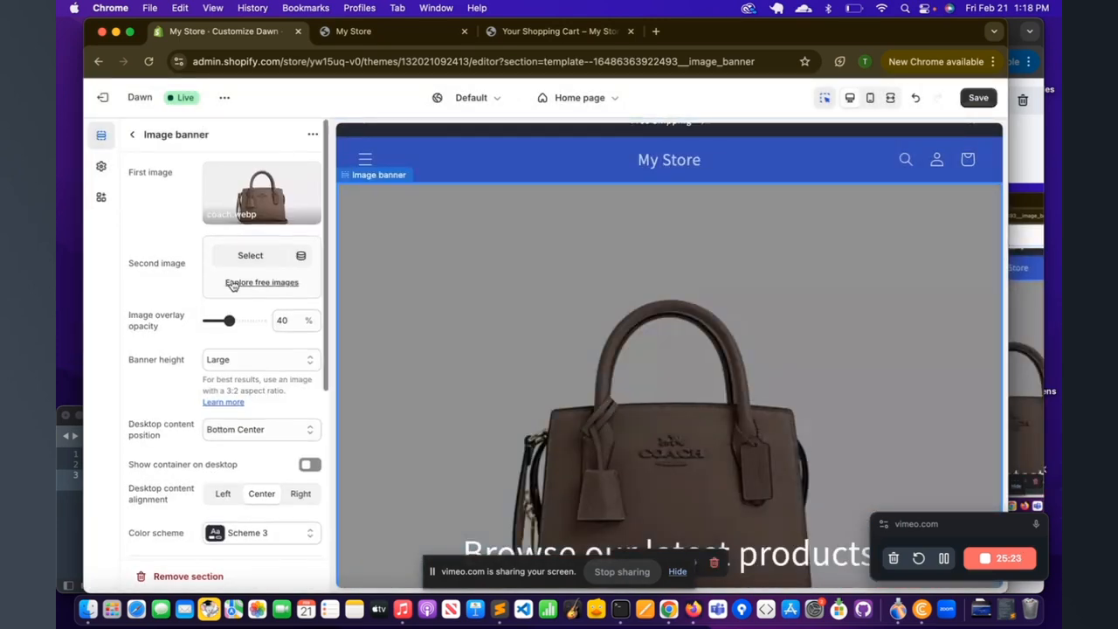
Set the Image banner's desktop content position to Middle Center.
{"action": "scroll", "coordinate": [234, 283], "scroll_direction": "down", "scroll_amount": 2}
{"action": "scroll", "coordinate": [556, 345], "scroll_direction": "down", "scroll_amount": 5}
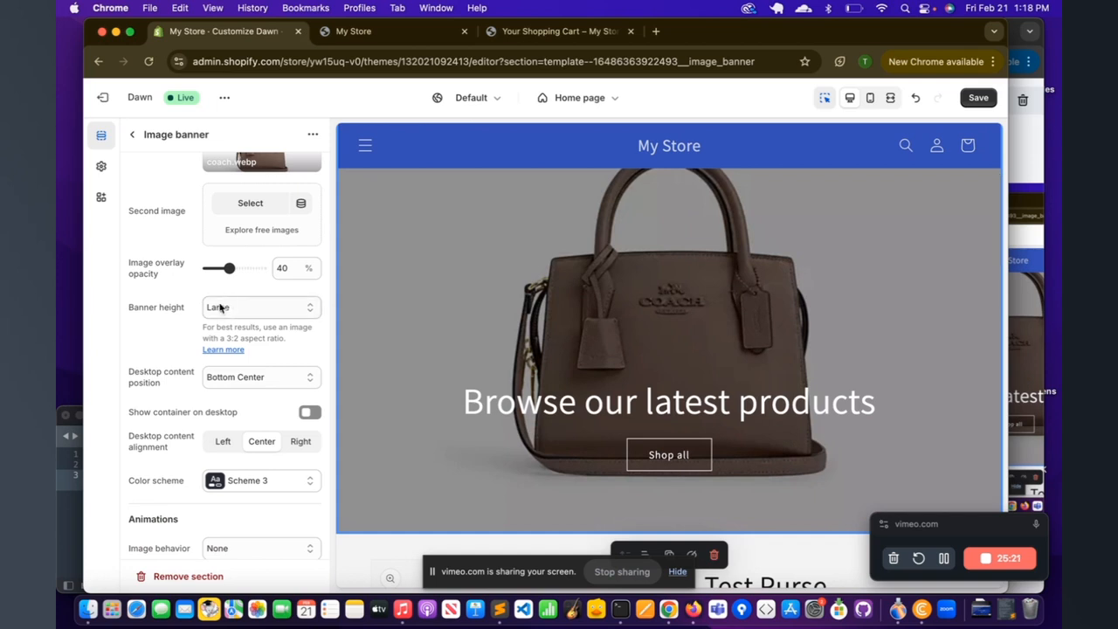
{"action": "left_click", "coordinate": [265, 385]}
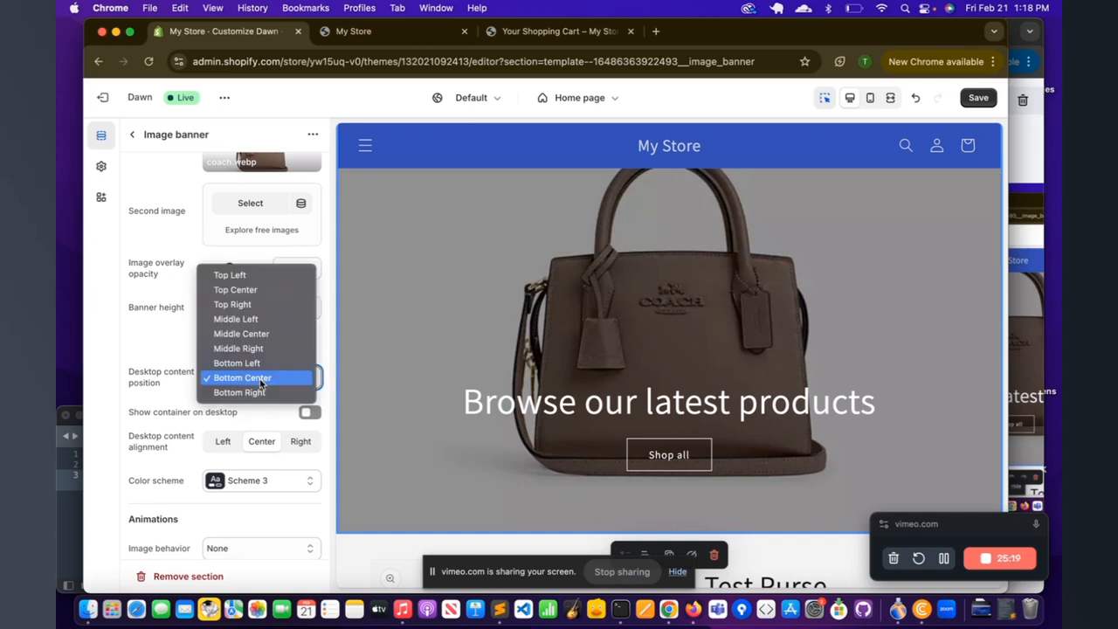
{"action": "left_click", "coordinate": [255, 333]}
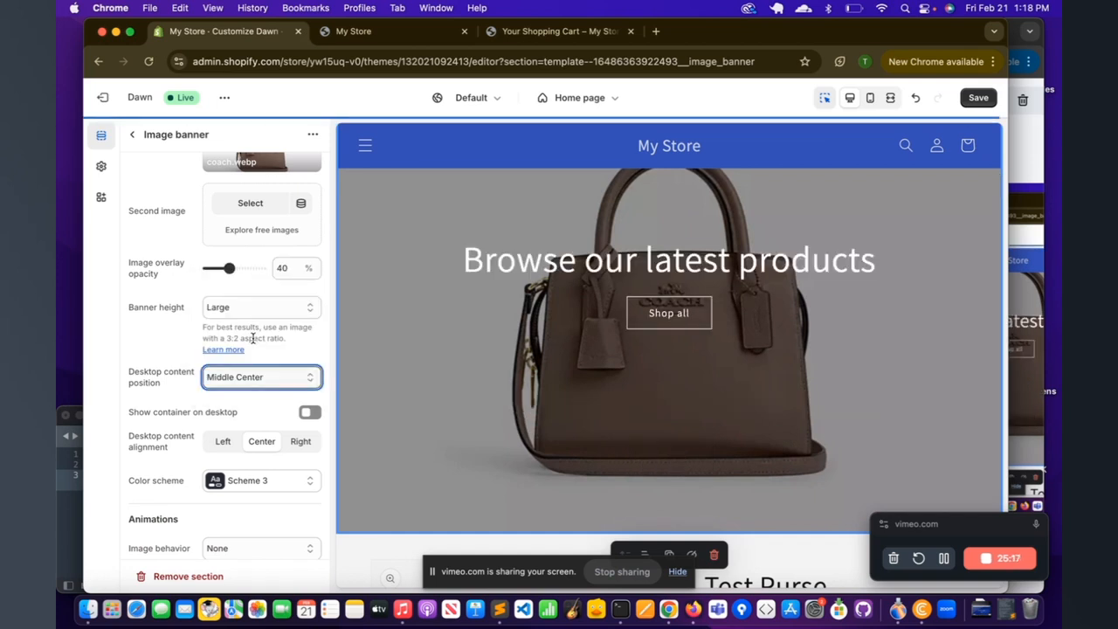
Try the Middle Right desktop content position on the Image banner and return it to Middle Center.
{"action": "left_click", "coordinate": [244, 382]}
{"action": "left_click", "coordinate": [243, 395]}
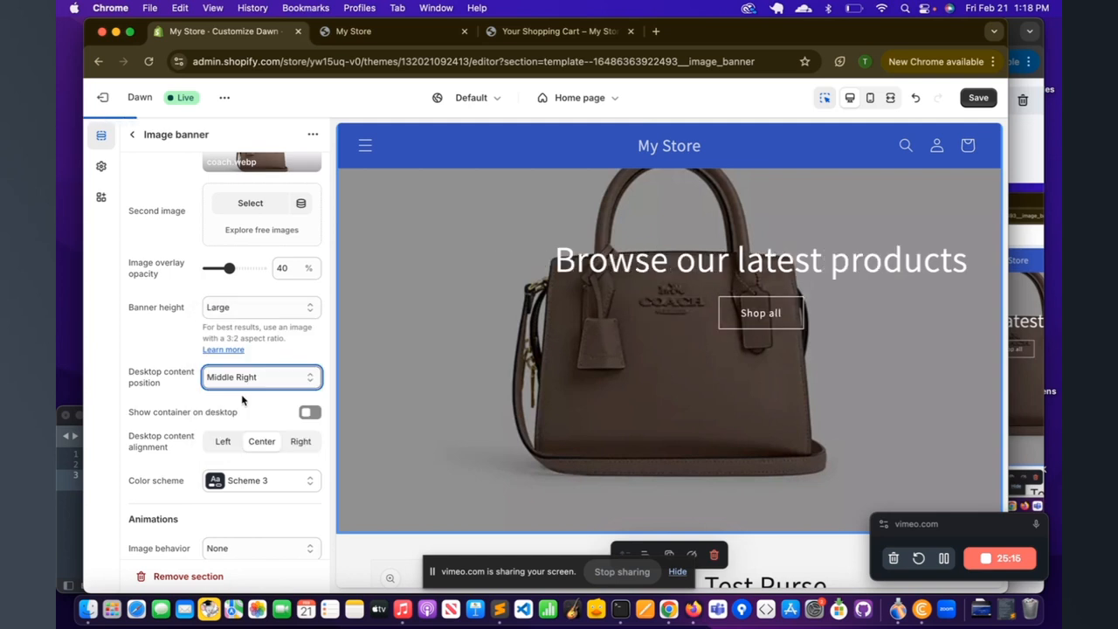
{"action": "scroll", "coordinate": [276, 335], "scroll_direction": "down", "scroll_amount": 1}
{"action": "left_click", "coordinate": [276, 332]}
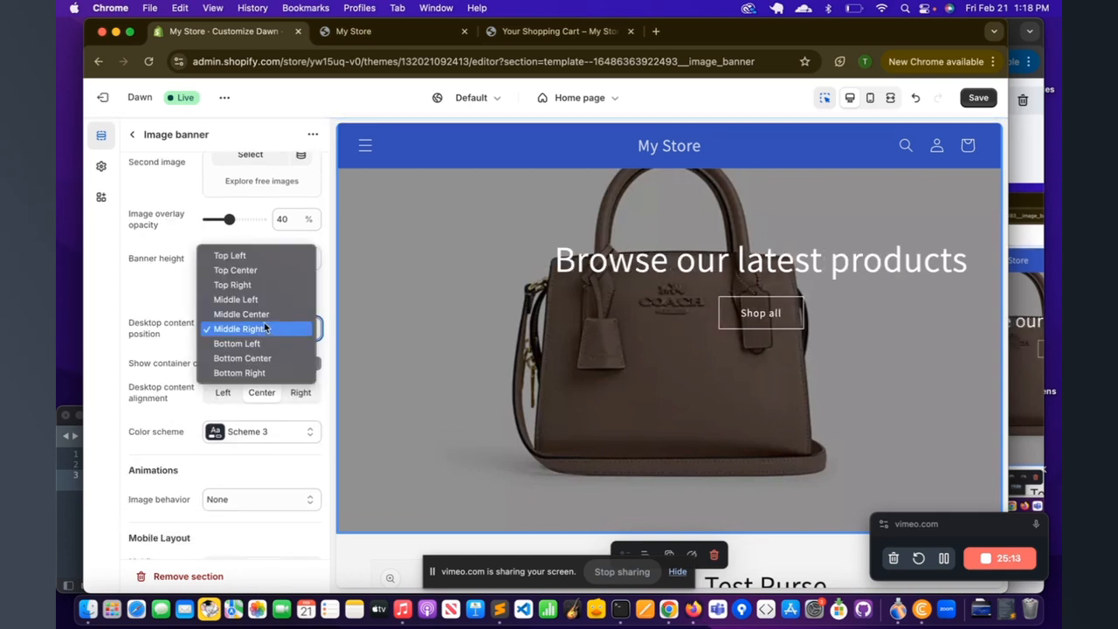
{"action": "left_click", "coordinate": [253, 315]}
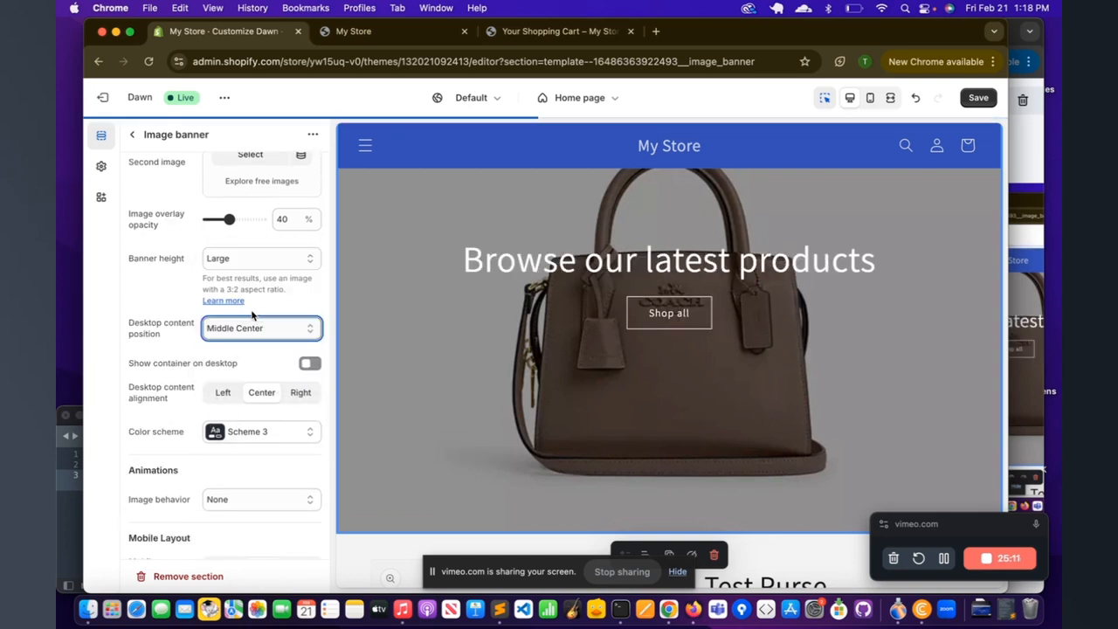
Try Scheme 1 and Scheme 2 as the Image banner's color scheme and return it to Scheme 3.
{"action": "scroll", "coordinate": [188, 365], "scroll_direction": "down", "scroll_amount": 3}
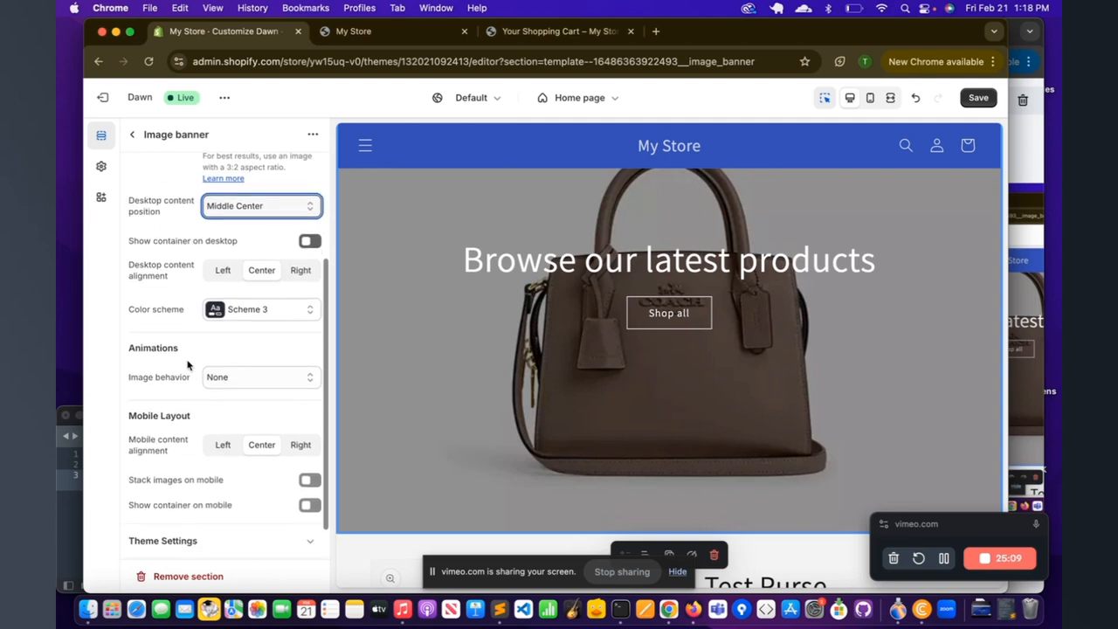
{"action": "left_click", "coordinate": [263, 320]}
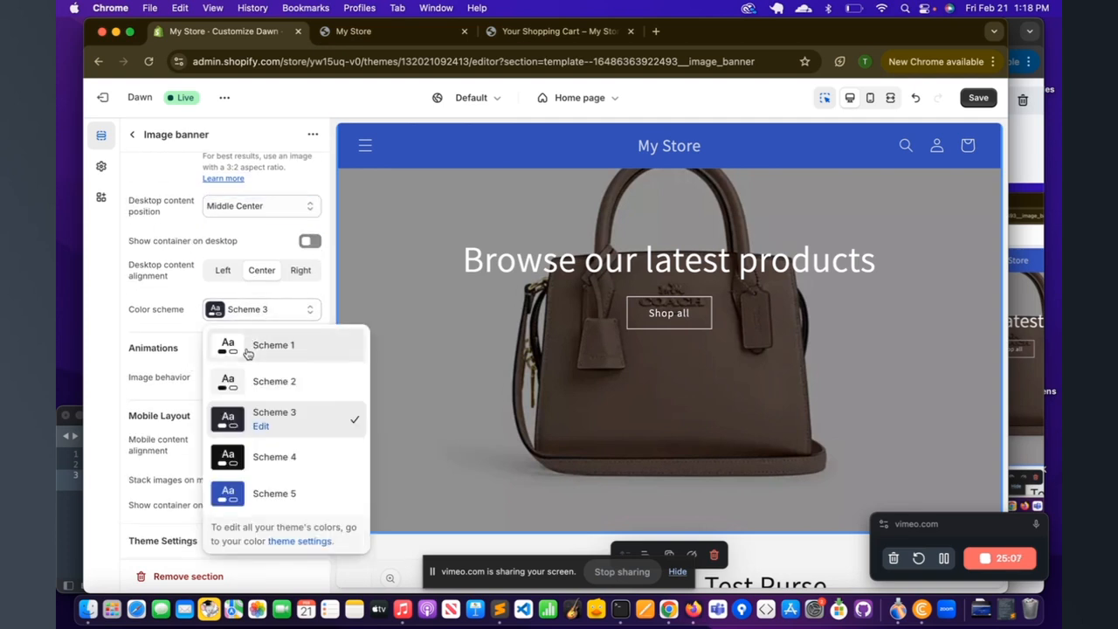
{"action": "left_click", "coordinate": [247, 349]}
{"action": "left_click", "coordinate": [250, 309]}
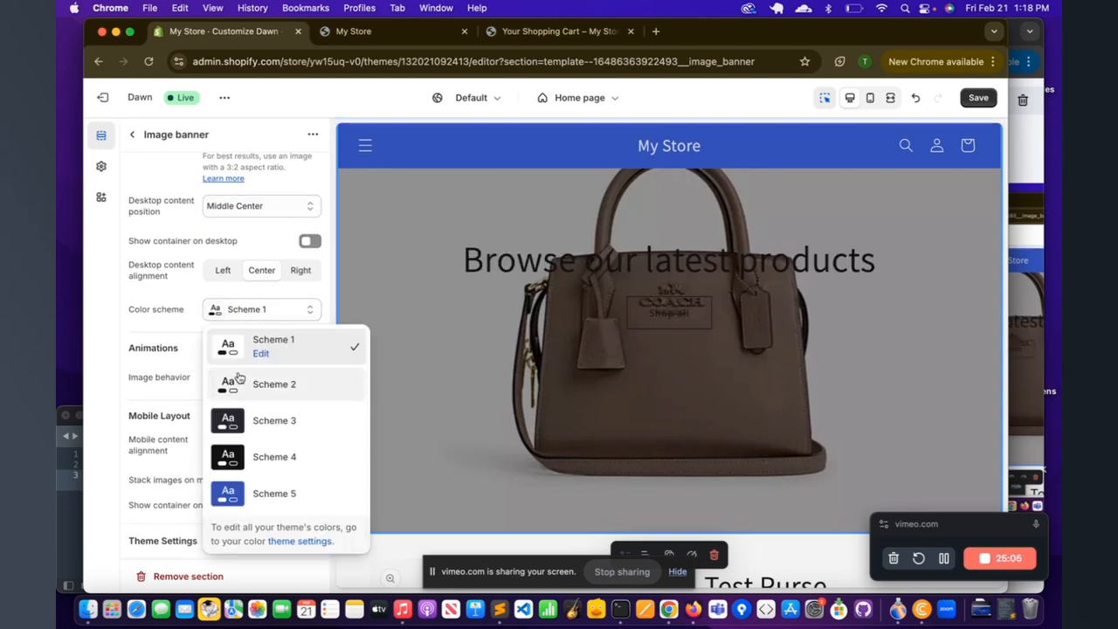
{"action": "left_click", "coordinate": [242, 383]}
{"action": "left_click", "coordinate": [256, 312]}
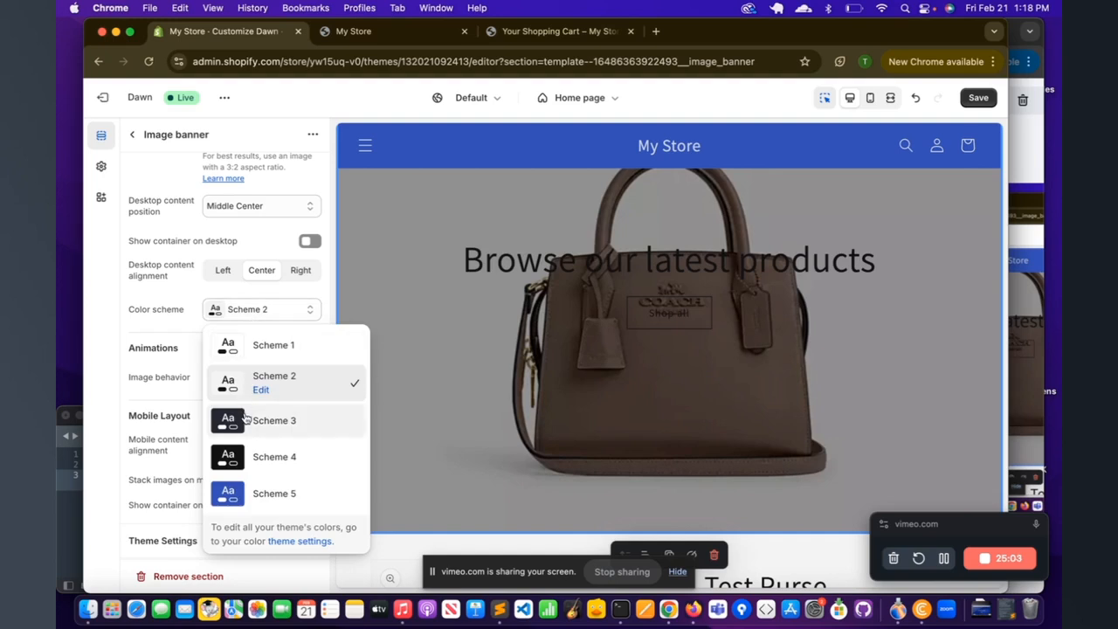
{"action": "left_click", "coordinate": [253, 419]}
{"action": "left_click", "coordinate": [247, 313]}
{"action": "left_click", "coordinate": [164, 296]}
Set the Image banner's image behavior to Fixed background position, check it while scrolling the preview, and save.
{"action": "scroll", "coordinate": [179, 367], "scroll_direction": "down", "scroll_amount": 1}
{"action": "left_click", "coordinate": [256, 333]}
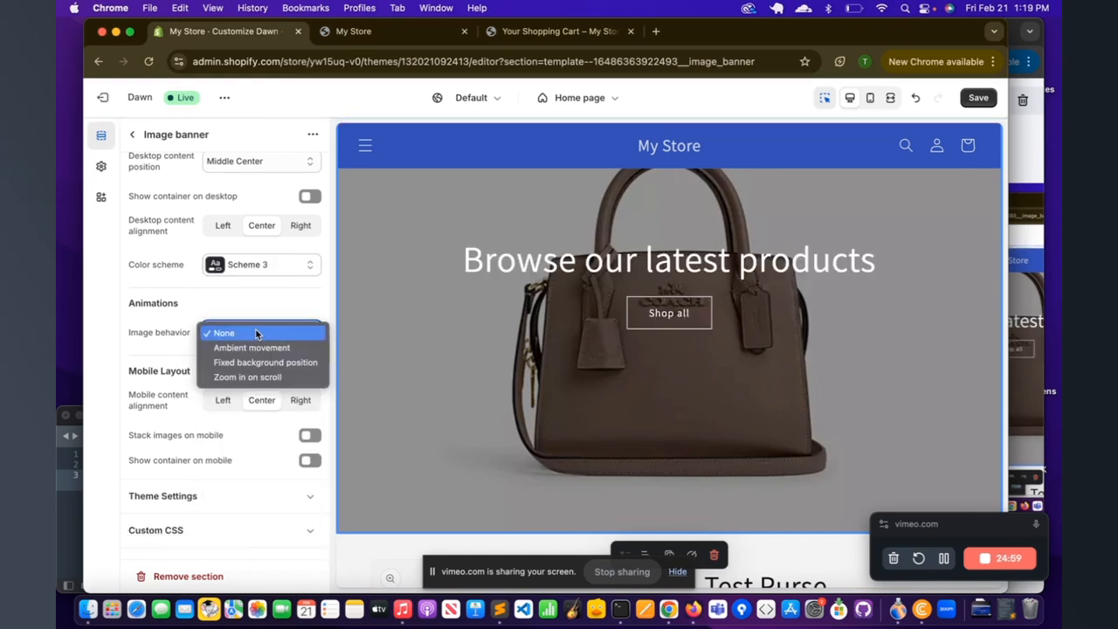
{"action": "left_click", "coordinate": [254, 364]}
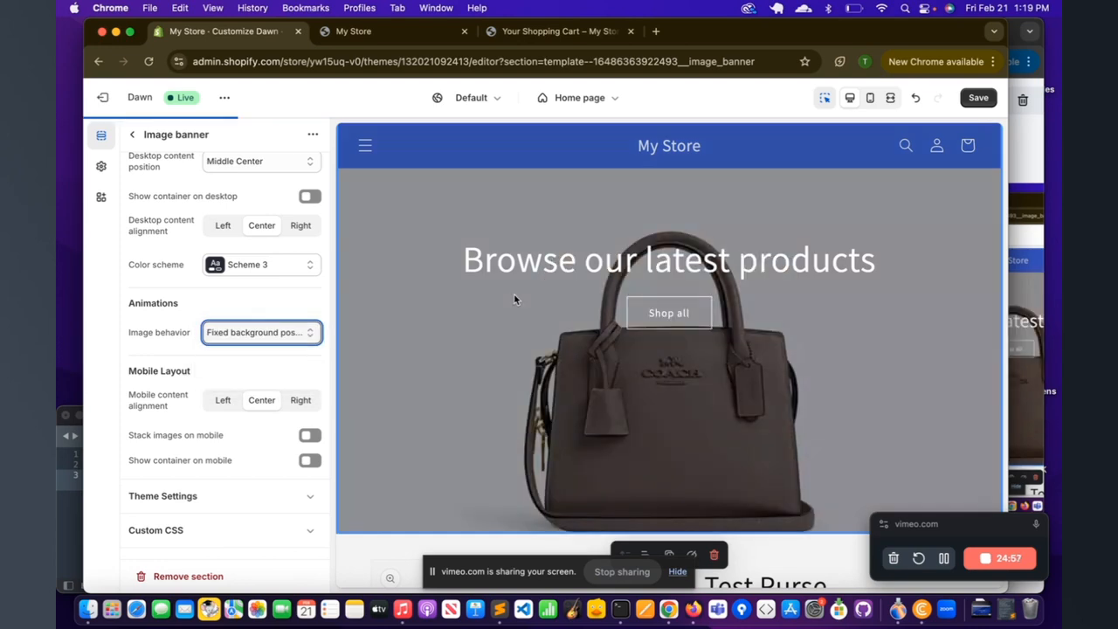
{"action": "scroll", "coordinate": [514, 297], "scroll_direction": "down", "scroll_amount": 3}
{"action": "scroll", "coordinate": [514, 299], "scroll_direction": "up", "scroll_amount": 3}
{"action": "scroll", "coordinate": [514, 300], "scroll_direction": "down", "scroll_amount": 3}
{"action": "scroll", "coordinate": [514, 300], "scroll_direction": "up", "scroll_amount": 3}
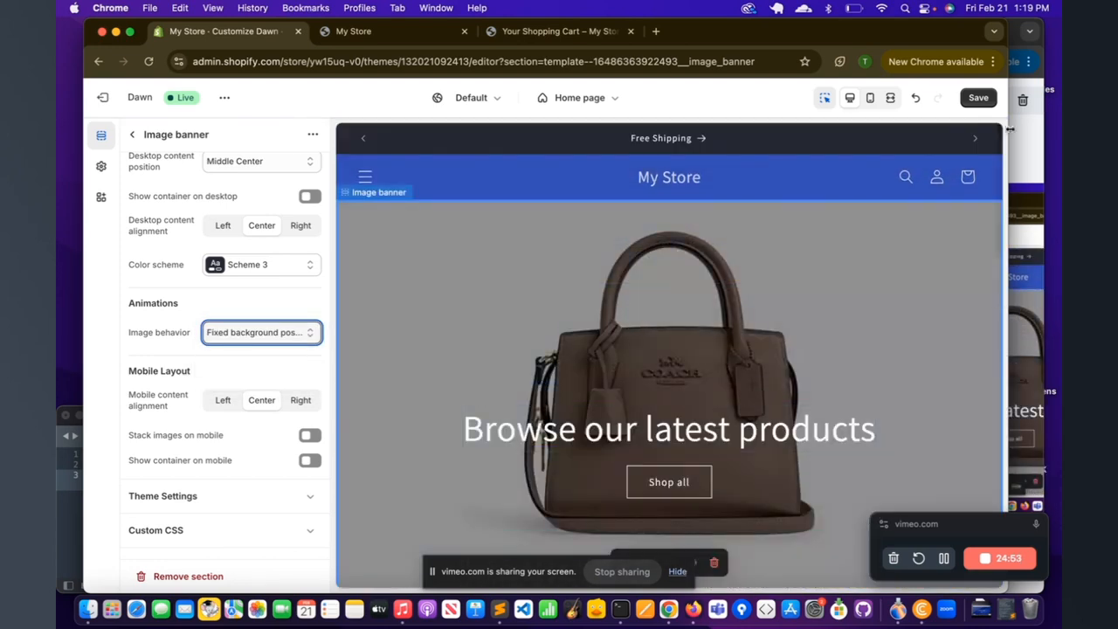
{"action": "left_click", "coordinate": [978, 98]}
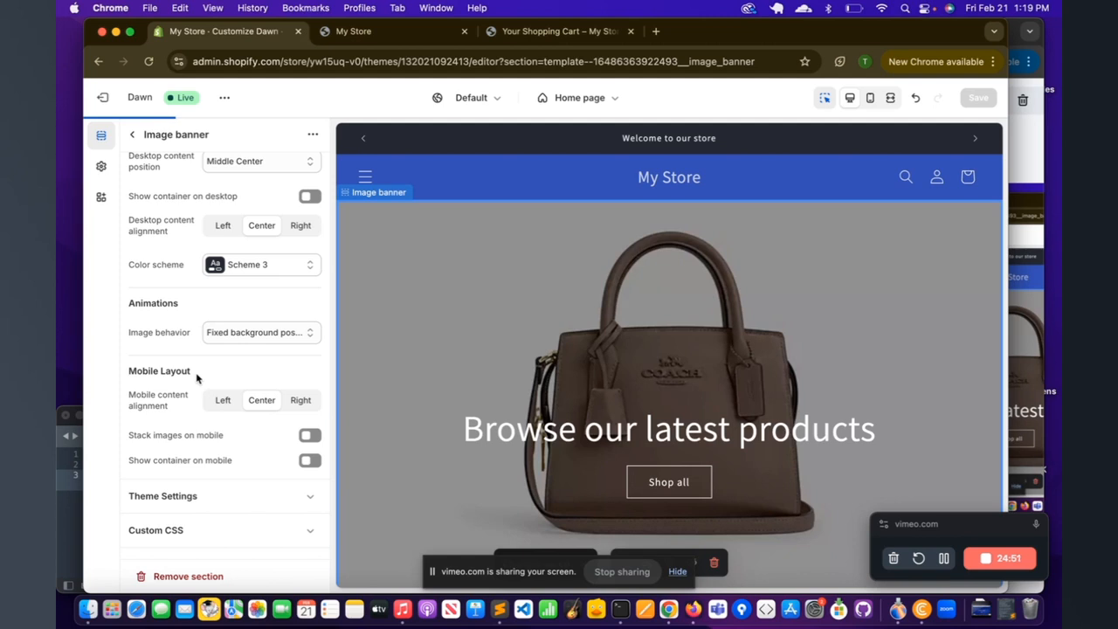
Enable stacked images and the container on mobile for the Image banner, check the mobile preview, and save.
{"action": "left_click", "coordinate": [309, 435]}
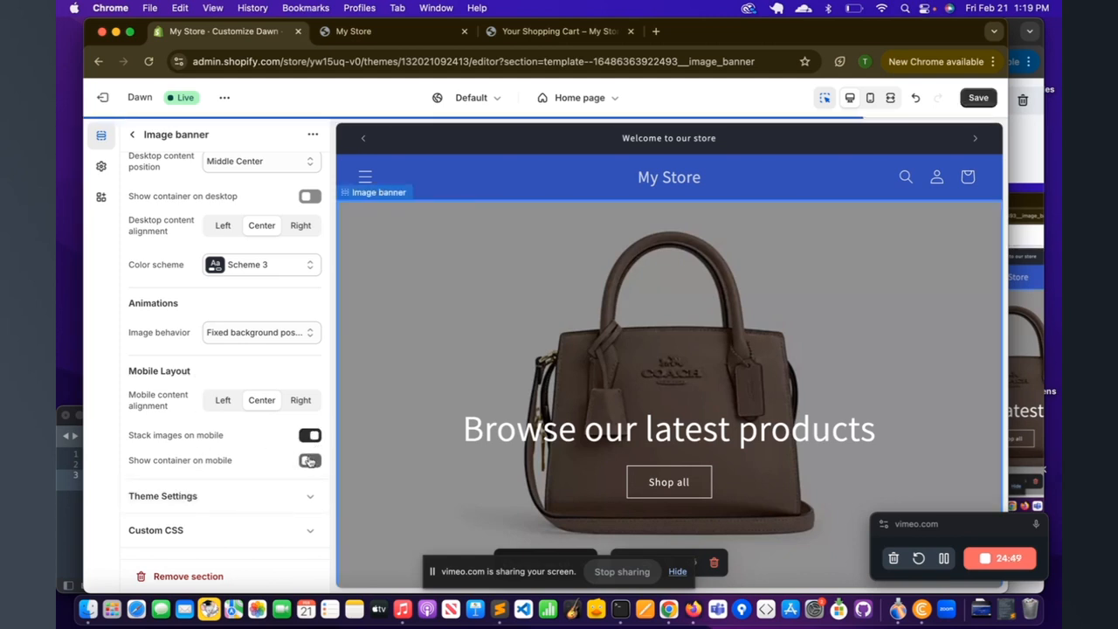
{"action": "left_click", "coordinate": [869, 97]}
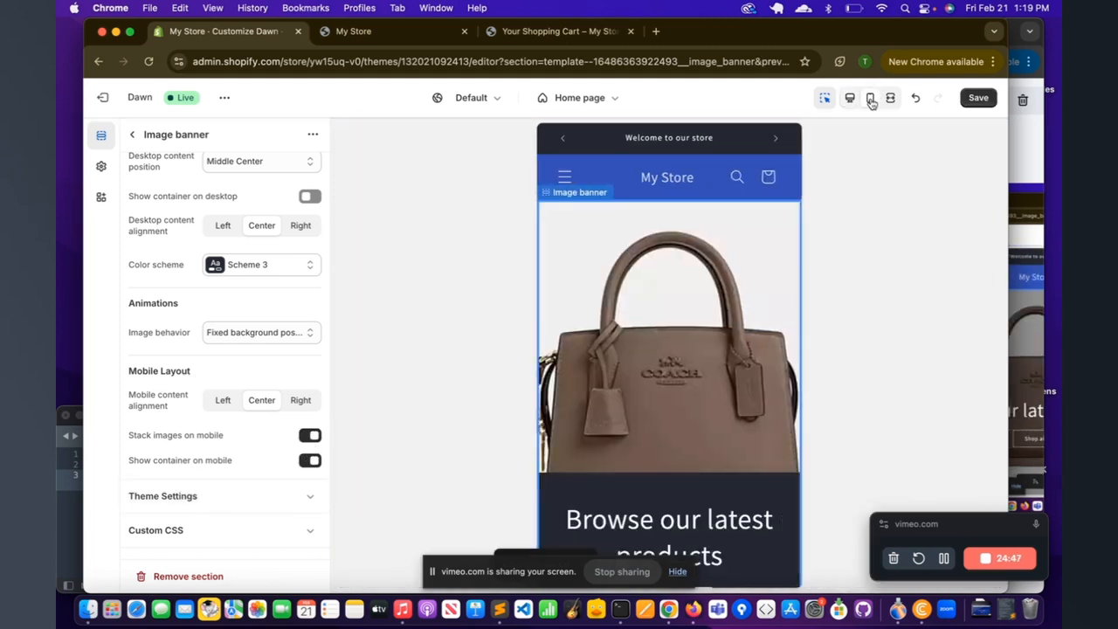
{"action": "scroll", "coordinate": [676, 323], "scroll_direction": "down", "scroll_amount": 5}
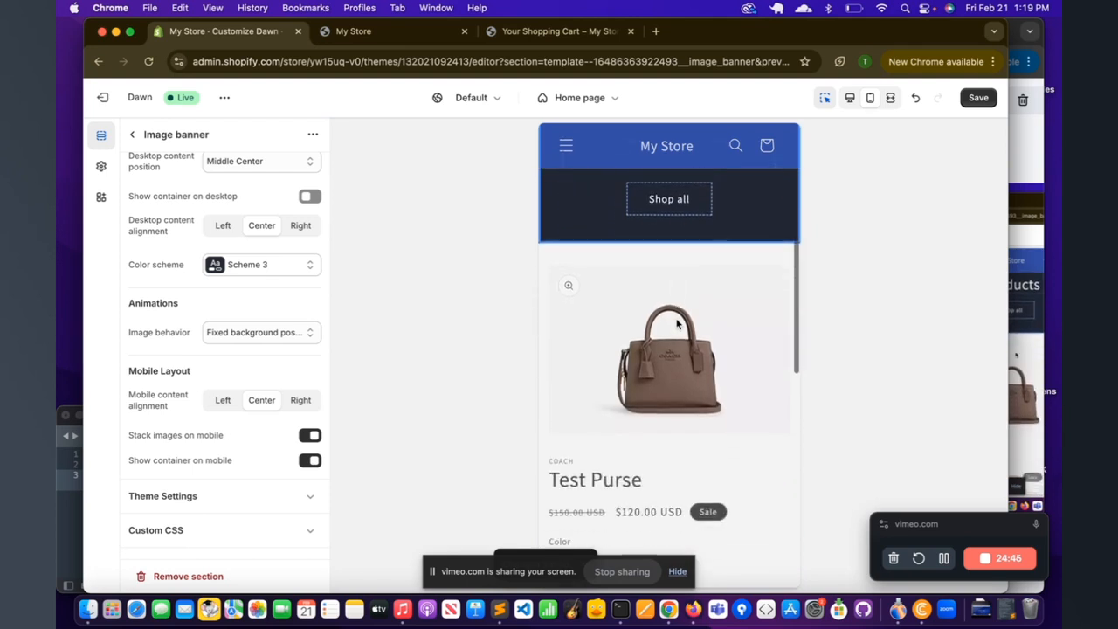
{"action": "scroll", "coordinate": [676, 324], "scroll_direction": "up", "scroll_amount": 8}
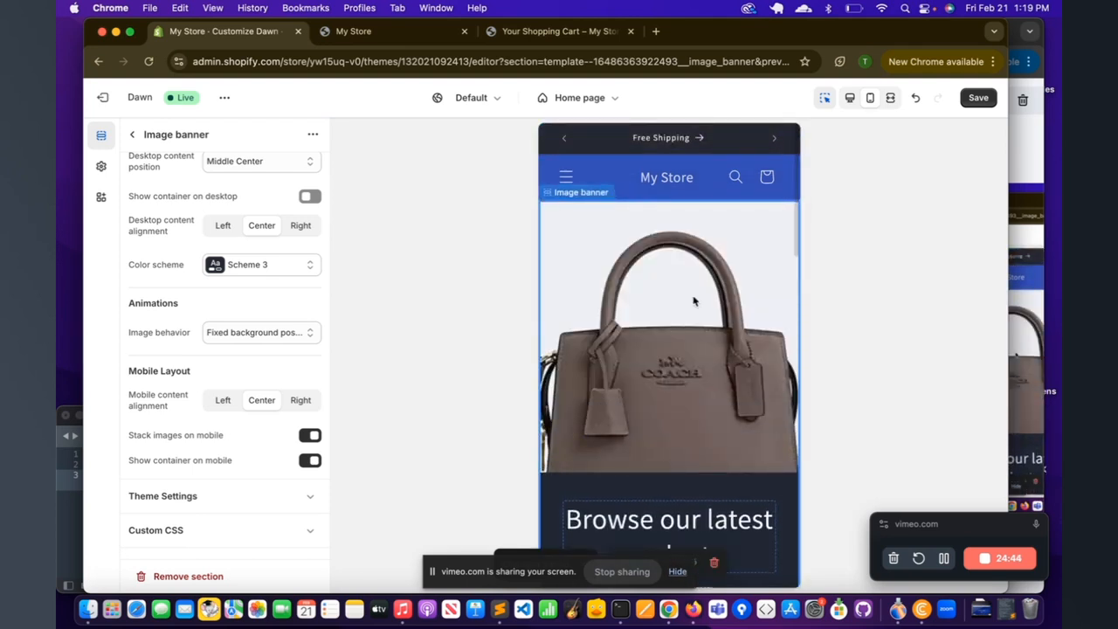
{"action": "left_click", "coordinate": [973, 99]}
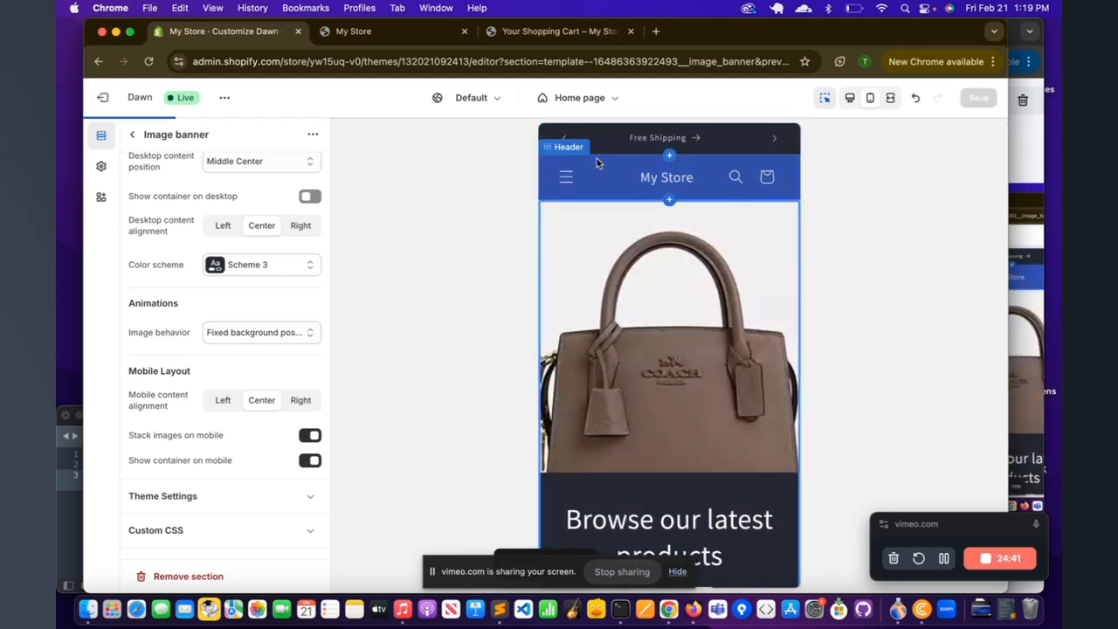
Try Scheme 3 as the Header section's menu color scheme and return it to Scheme 1.
{"action": "left_click", "coordinate": [603, 167]}
{"action": "left_click", "coordinate": [226, 175]}
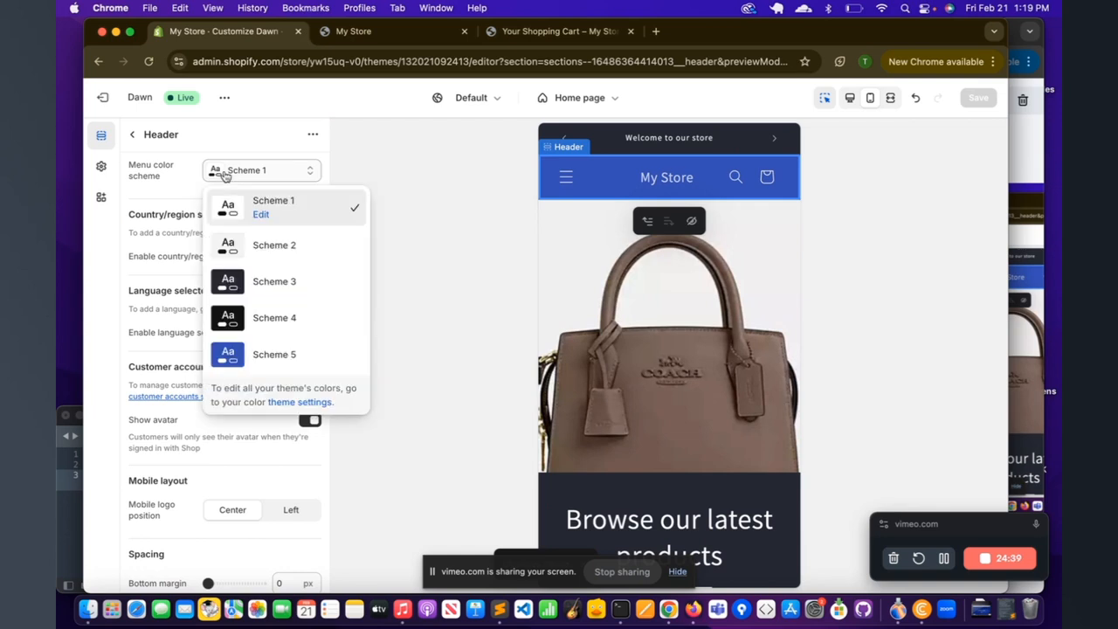
{"action": "left_click", "coordinate": [232, 286]}
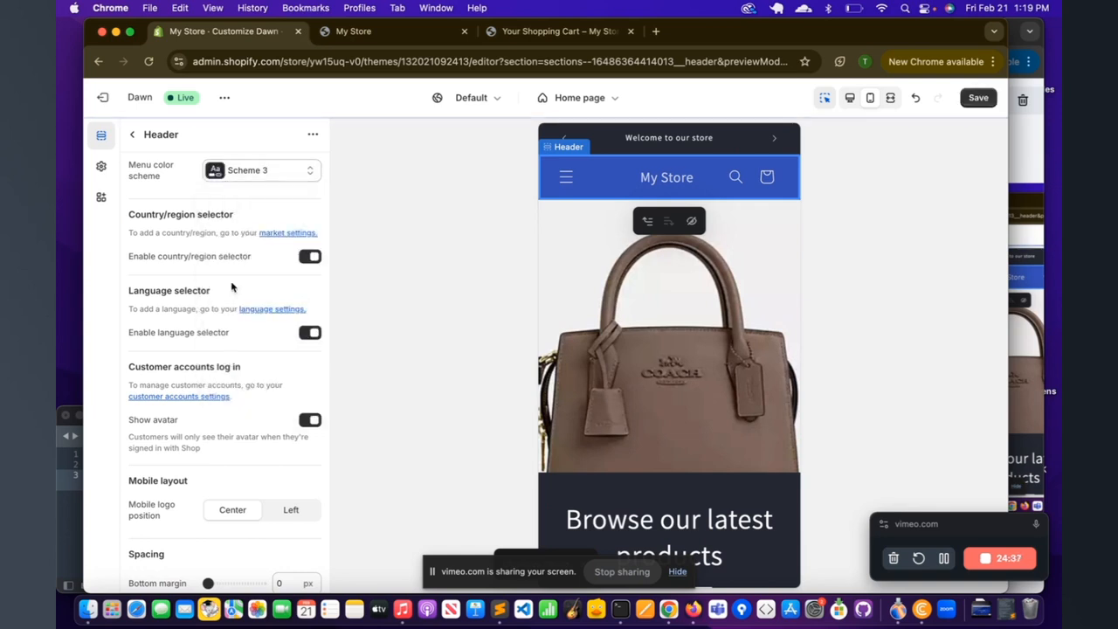
{"action": "left_click", "coordinate": [254, 169]}
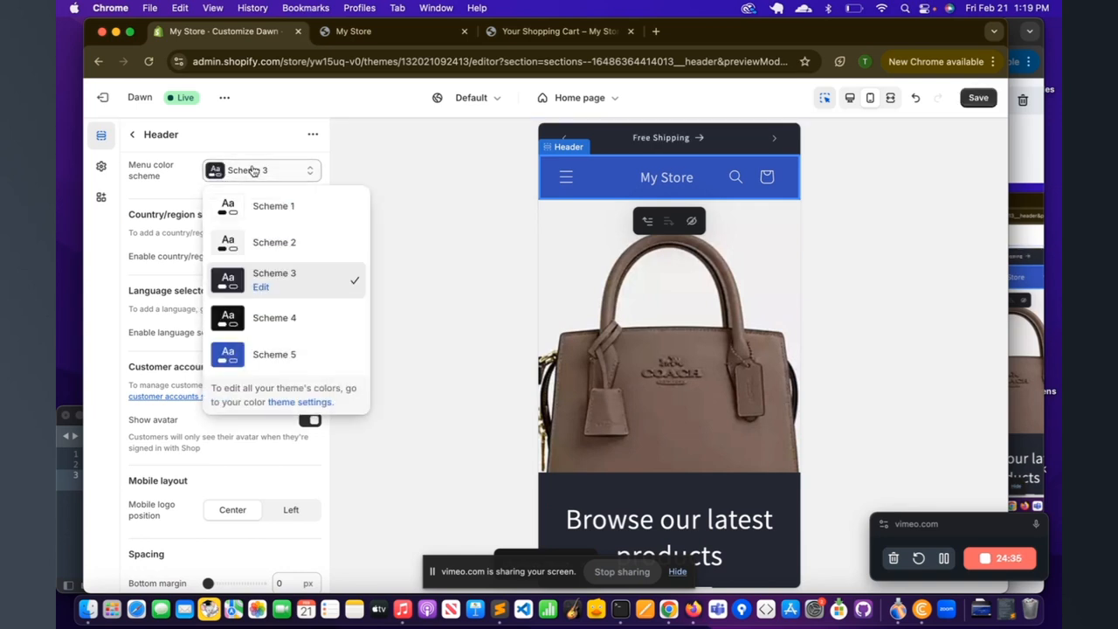
{"action": "left_click", "coordinate": [250, 208]}
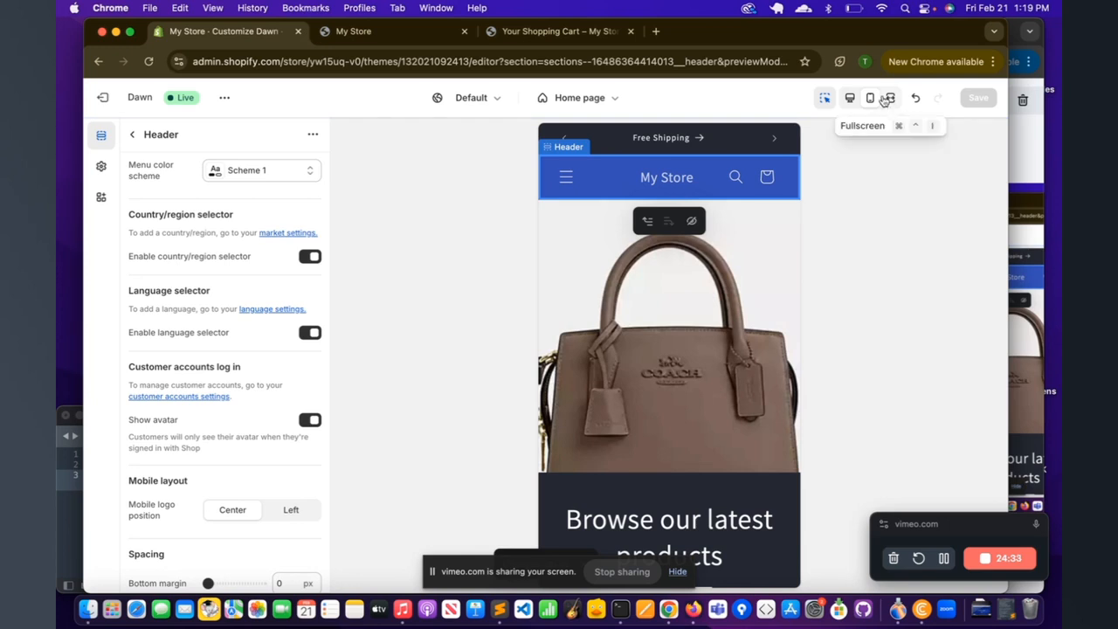
Set the Header section's color scheme to Scheme 2 with the desktop preview showing, and save.
{"action": "left_click", "coordinate": [849, 97]}
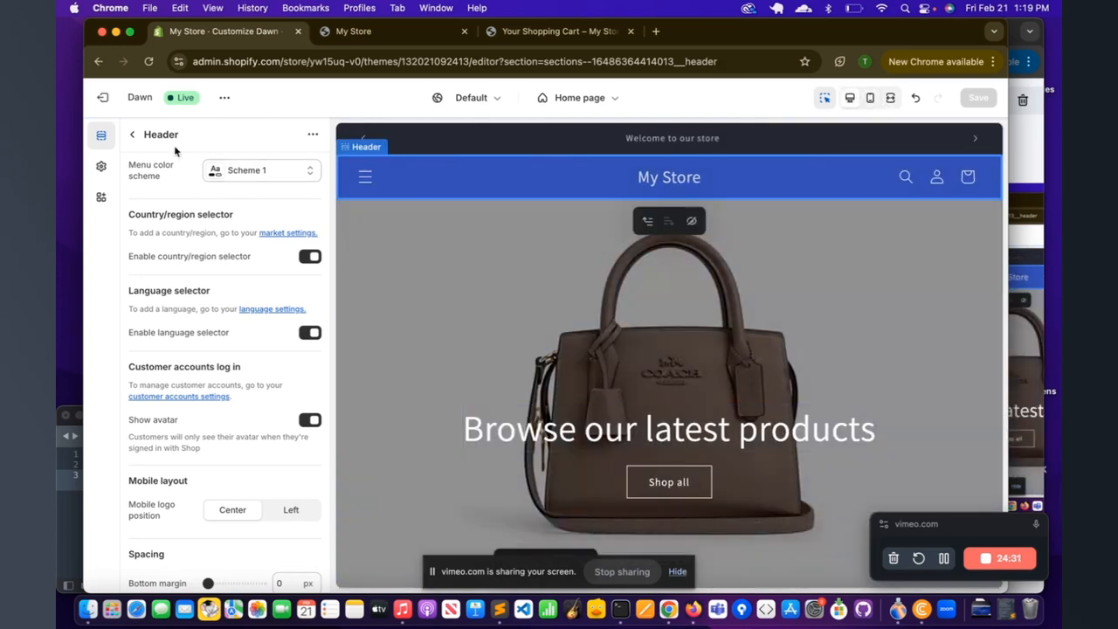
{"action": "left_click", "coordinate": [136, 137]}
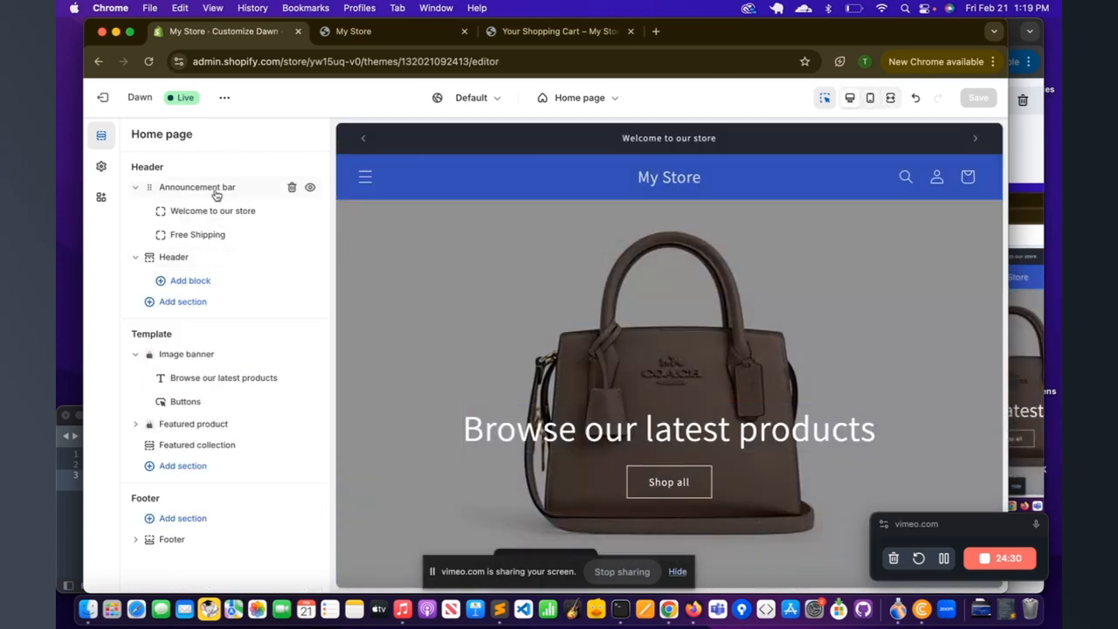
{"action": "left_click", "coordinate": [179, 258]}
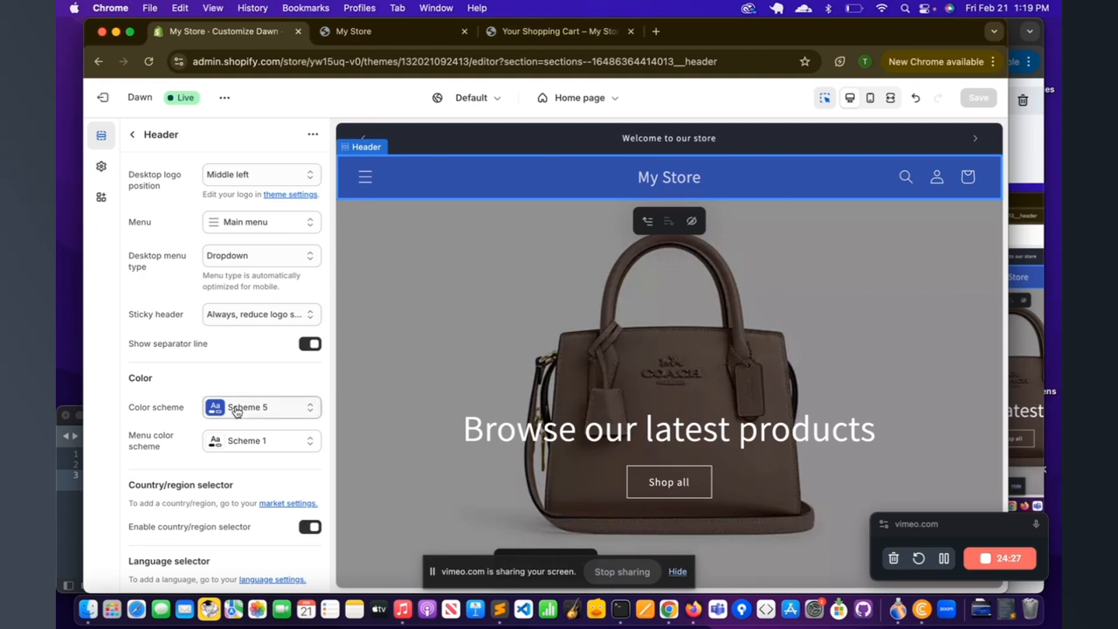
{"action": "left_click", "coordinate": [236, 409]}
{"action": "left_click", "coordinate": [262, 225]}
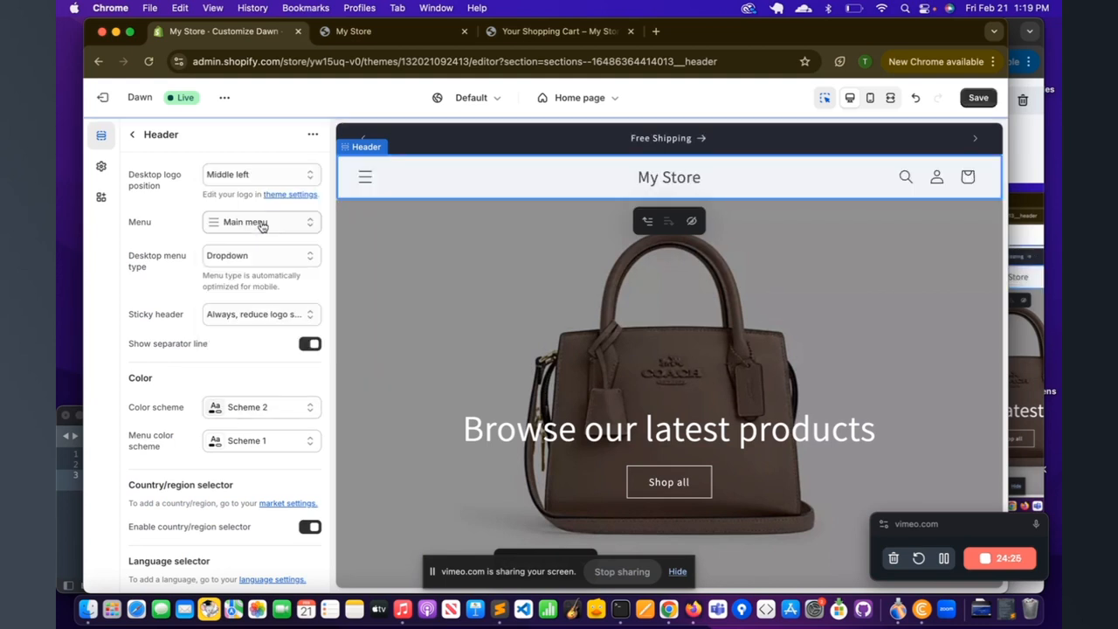
{"action": "left_click", "coordinate": [975, 98]}
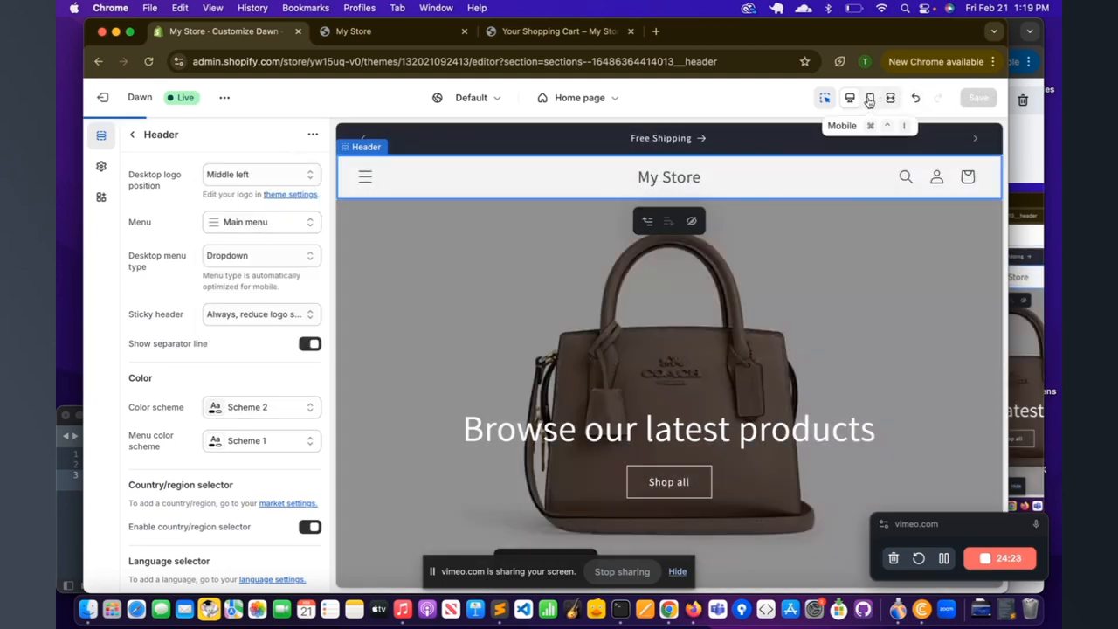
Check the recolored header in the mobile preview and while scrolling down the desktop preview.
{"action": "left_click", "coordinate": [871, 102]}
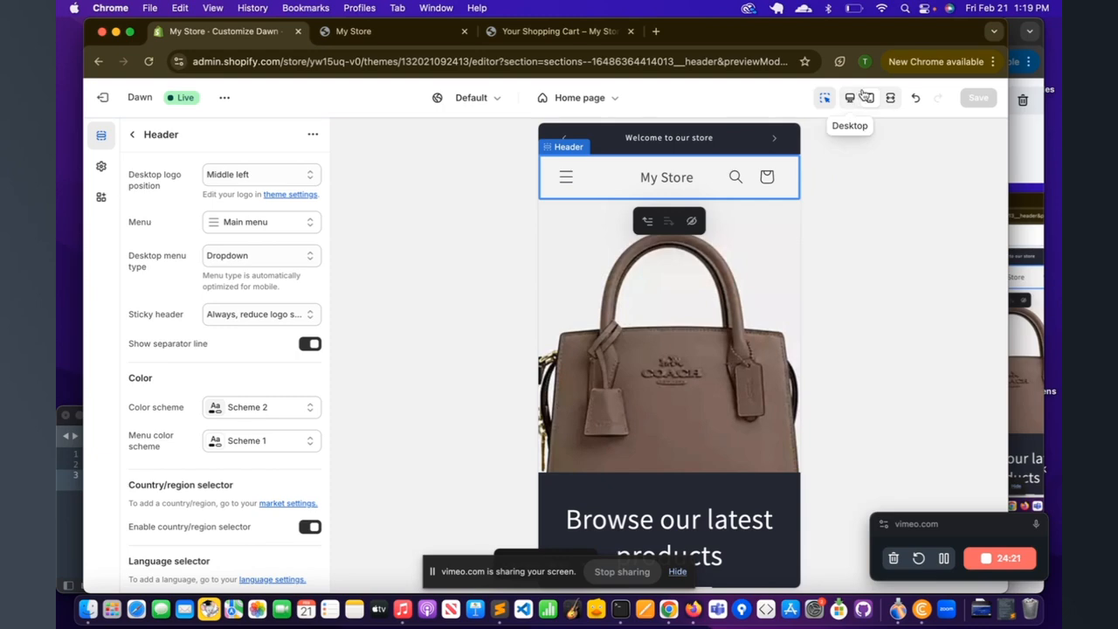
{"action": "left_click", "coordinate": [850, 100]}
{"action": "scroll", "coordinate": [662, 275], "scroll_direction": "down", "scroll_amount": 10}
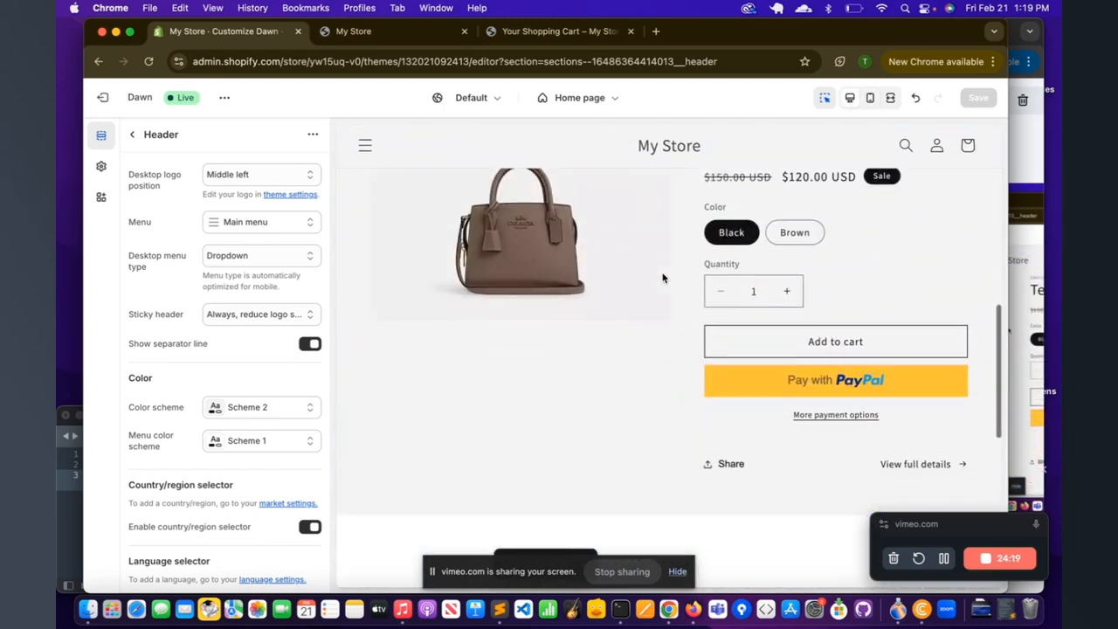
{"action": "scroll", "coordinate": [662, 277], "scroll_direction": "down", "scroll_amount": 5}
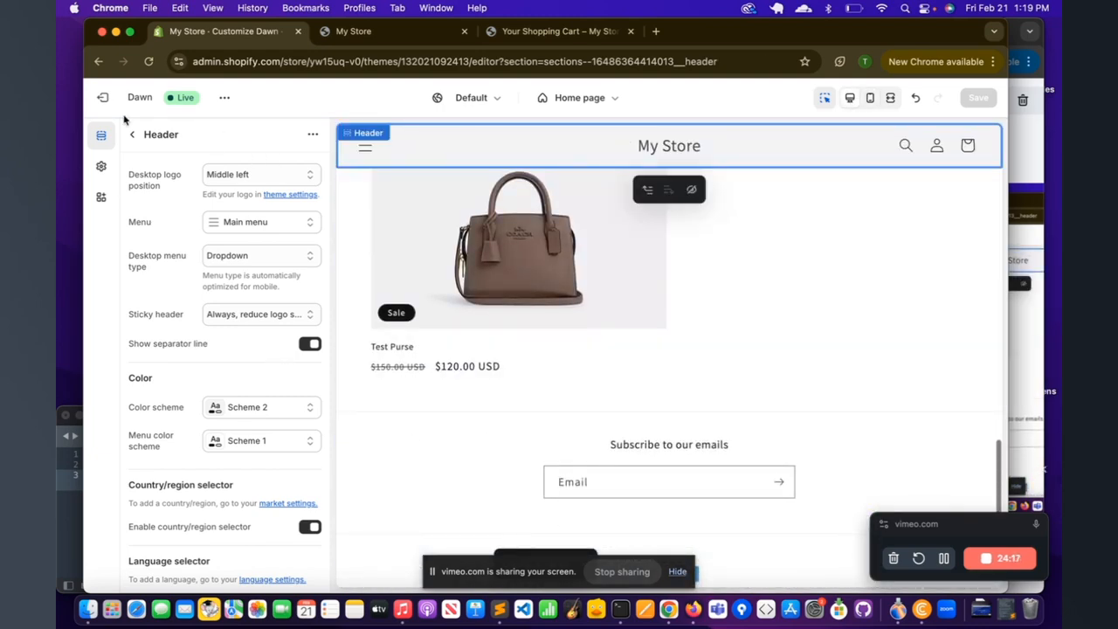
{"action": "left_click", "coordinate": [127, 135]}
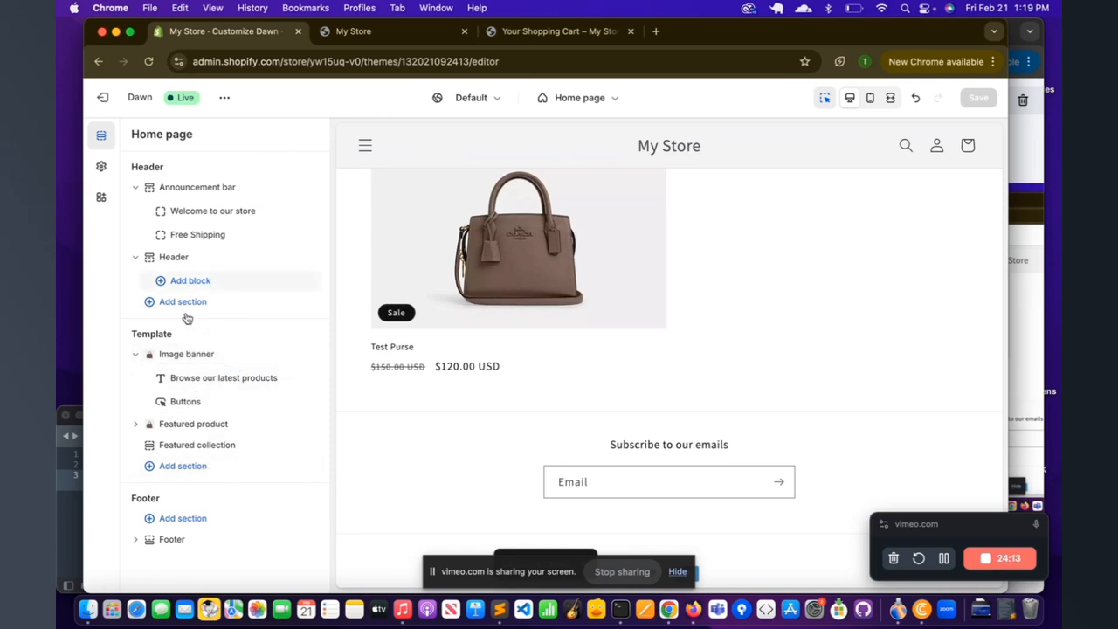
{"action": "left_click", "coordinate": [174, 539]}
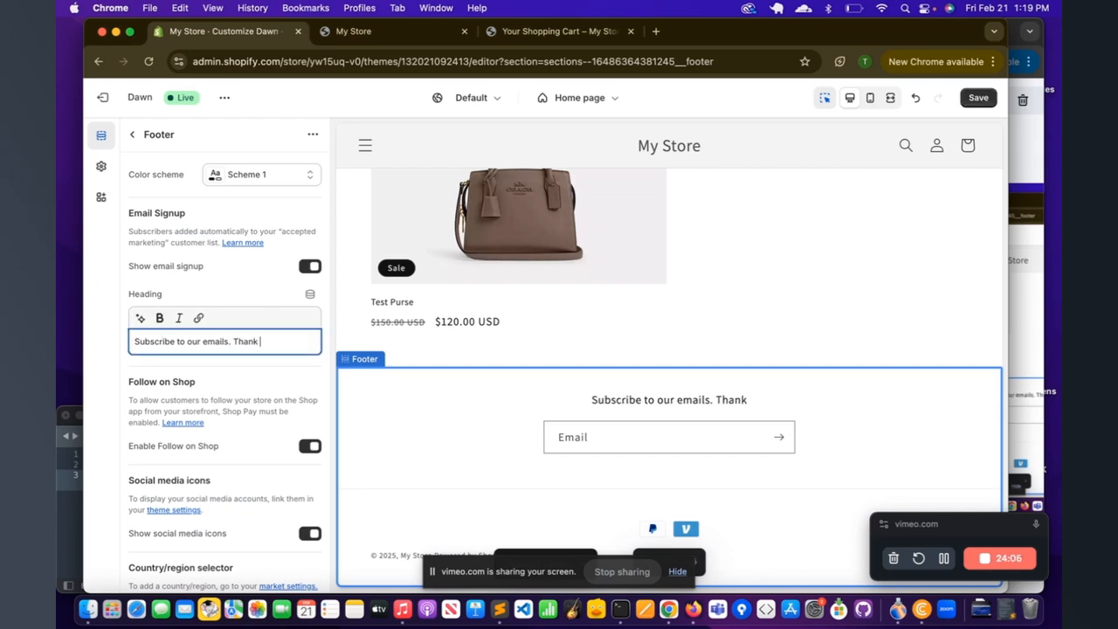
{"action": "type", "text": "i"}
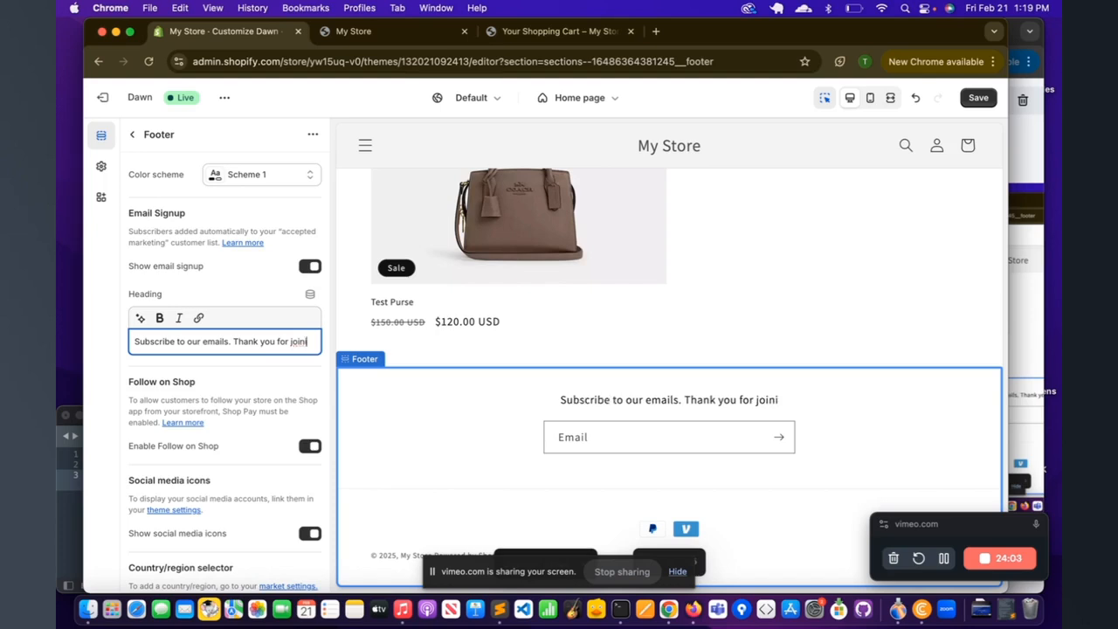
{"action": "type", "text": "nging us today!"}
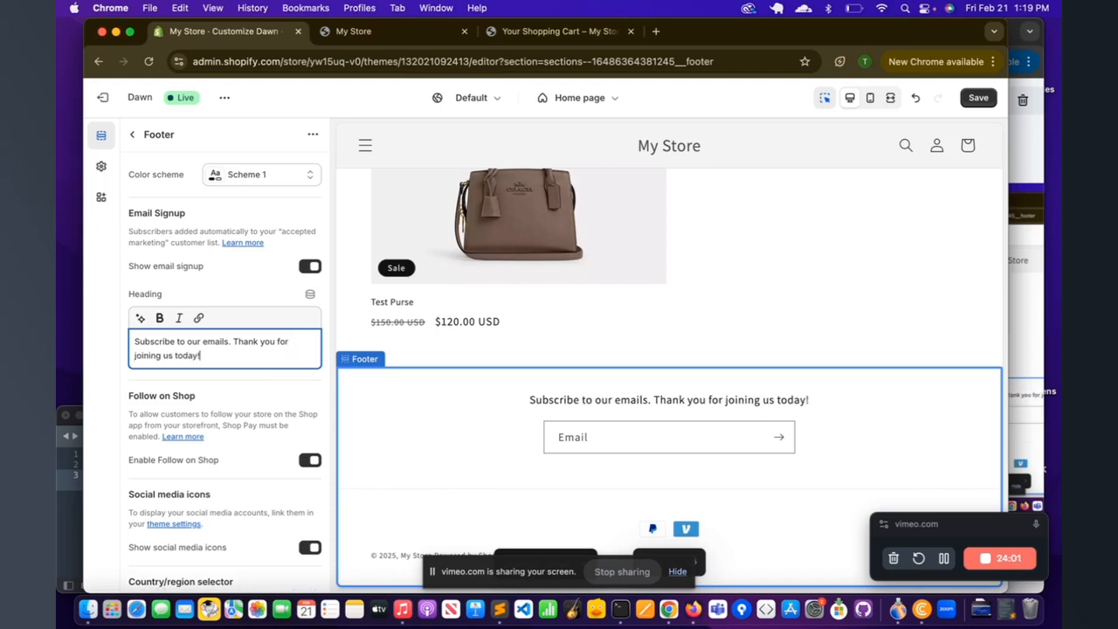
{"action": "scroll", "coordinate": [209, 452], "scroll_direction": "down", "scroll_amount": 3}
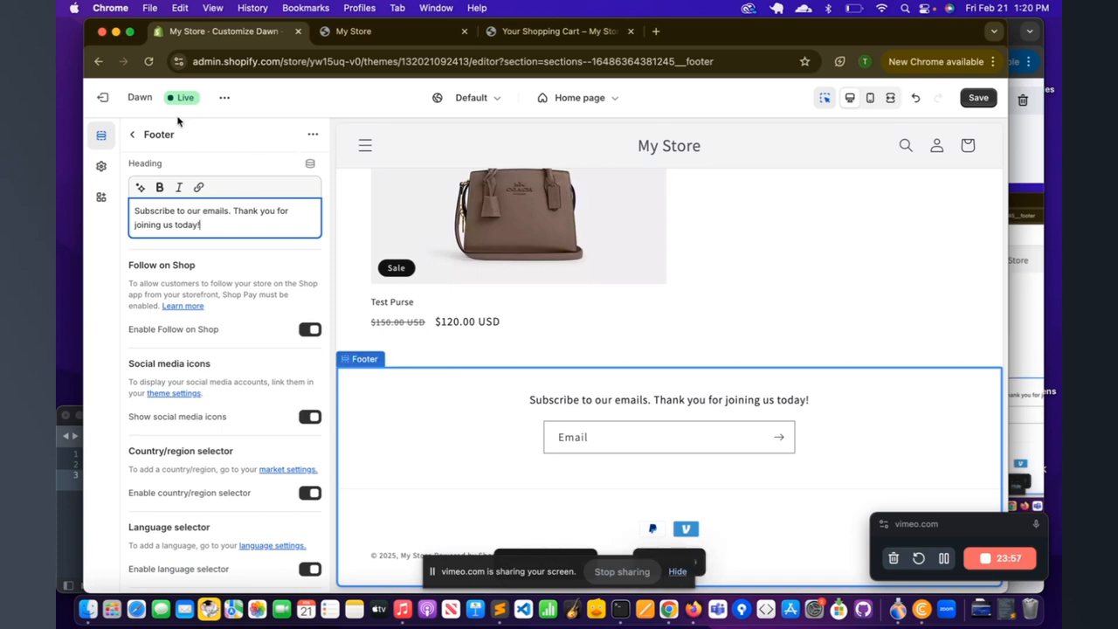
{"action": "left_click", "coordinate": [978, 97]}
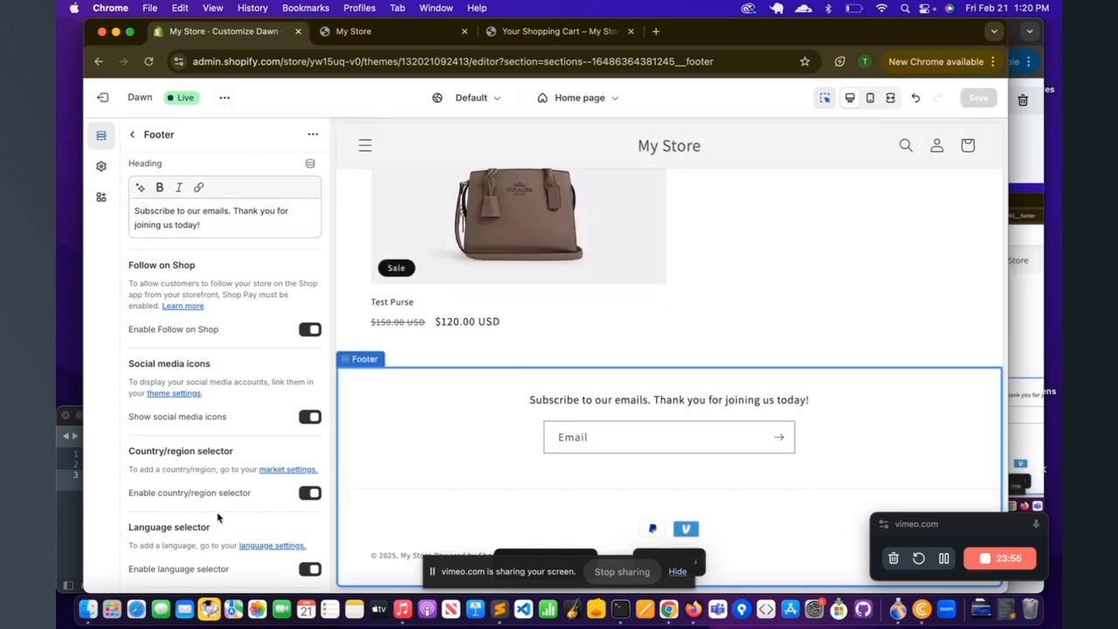
Try hiding the Footer's payment icons and show them again.
{"action": "left_click", "coordinate": [309, 570]}
{"action": "scroll", "coordinate": [220, 529], "scroll_direction": "down", "scroll_amount": 5}
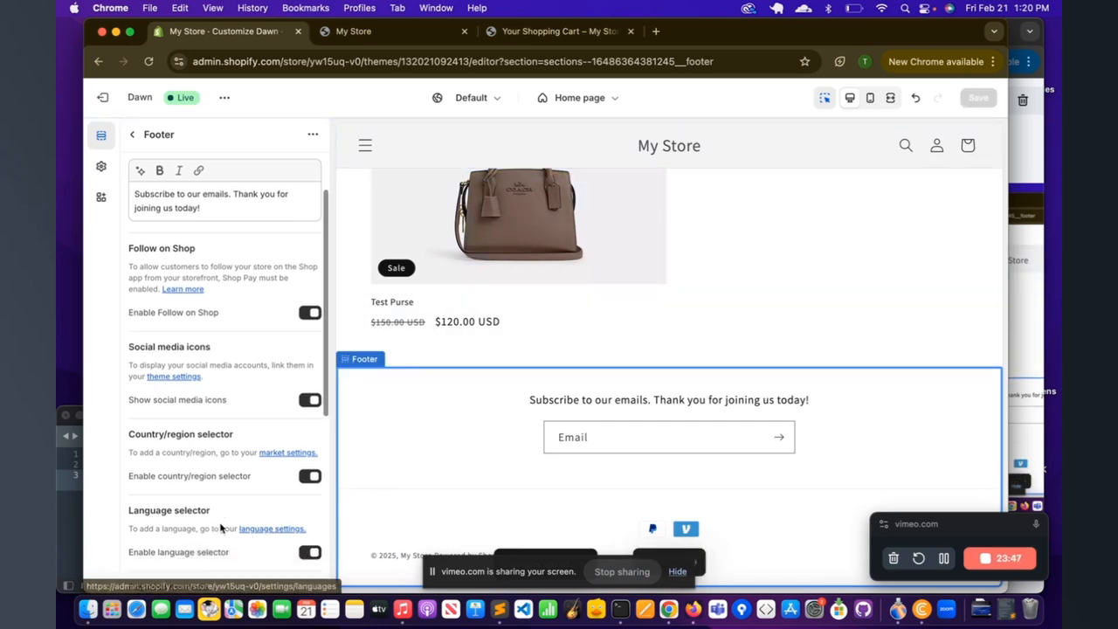
{"action": "left_click", "coordinate": [309, 433]}
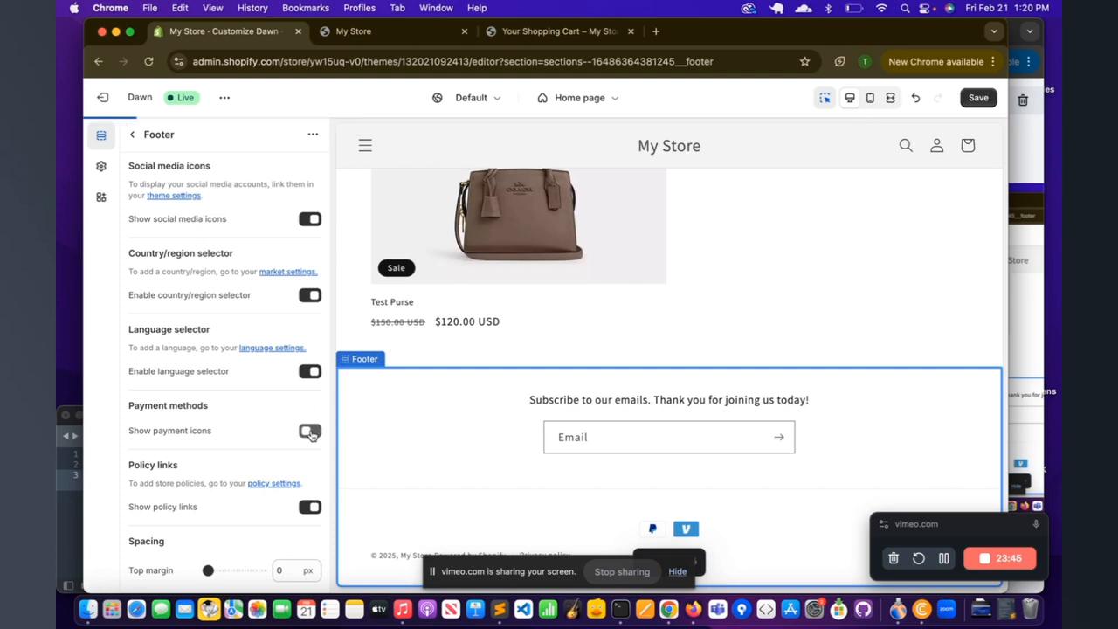
{"action": "left_click", "coordinate": [309, 433]}
Expand the Footer's theme settings and enter #shopify as the Facebook link.
{"action": "scroll", "coordinate": [235, 515], "scroll_direction": "down", "scroll_amount": 4}
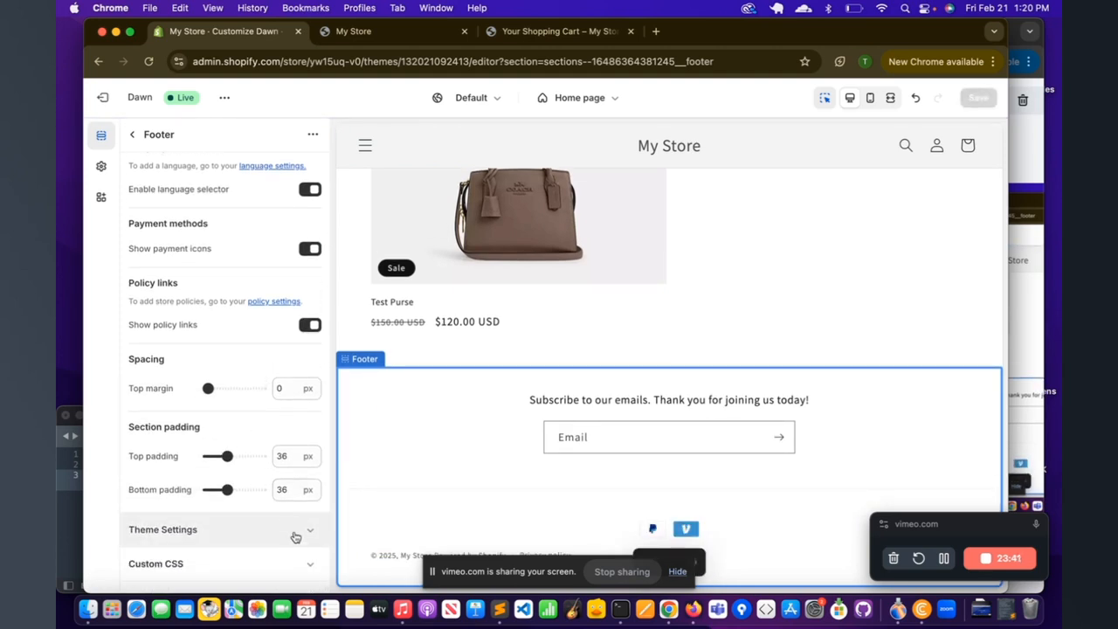
{"action": "left_click", "coordinate": [294, 533]}
{"action": "scroll", "coordinate": [257, 460], "scroll_direction": "down", "scroll_amount": 5}
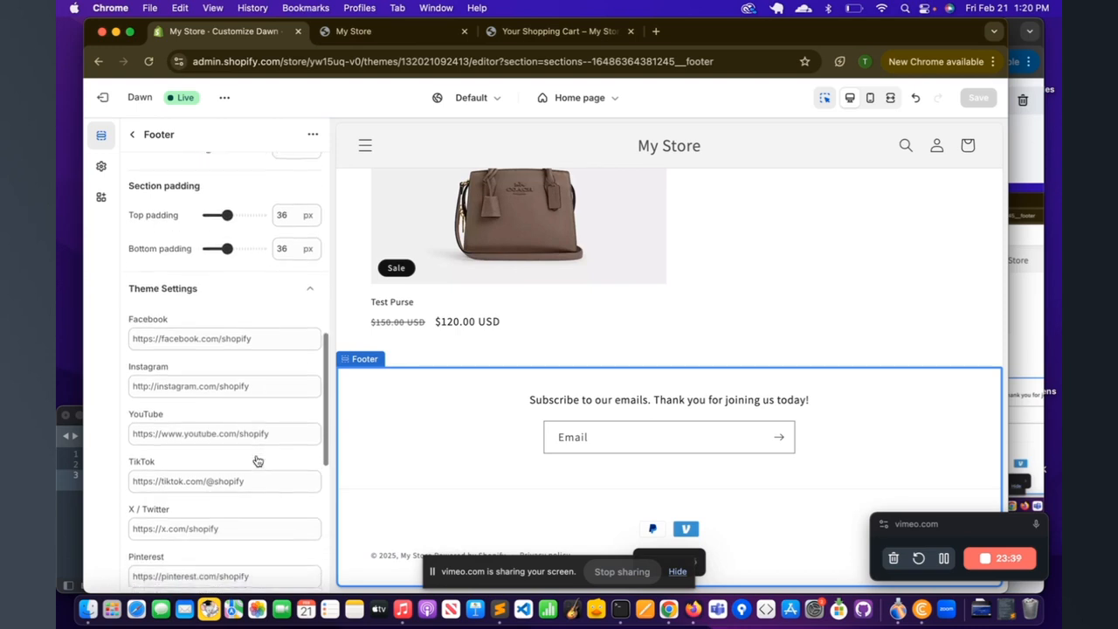
{"action": "left_click", "coordinate": [254, 320]}
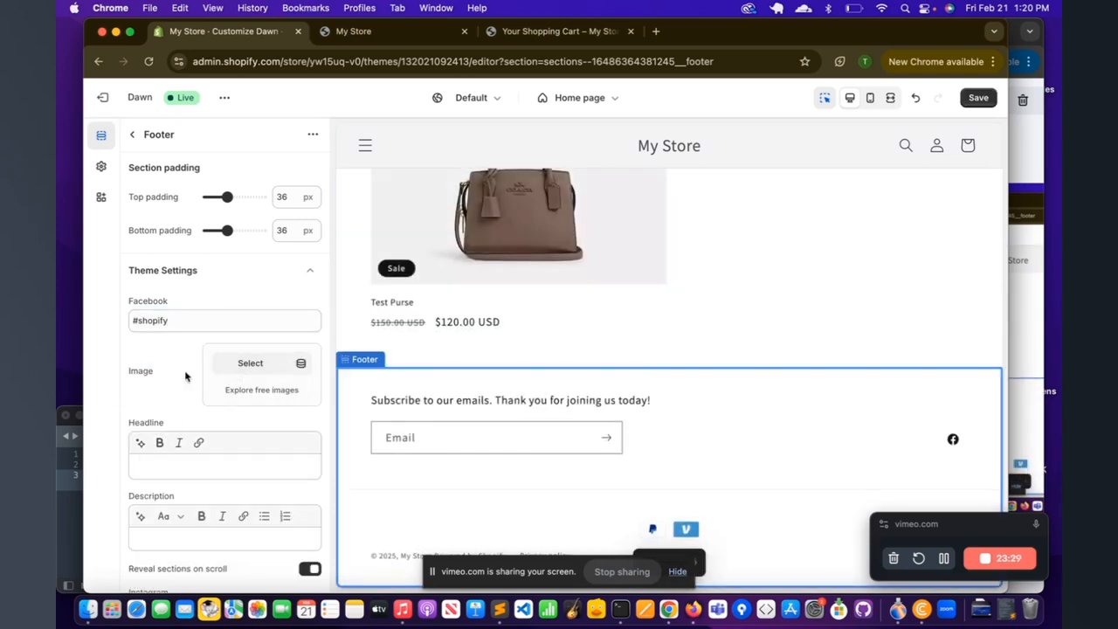
Enter #instagram as the Instagram link in the Footer's theme settings.
{"action": "scroll", "coordinate": [147, 406], "scroll_direction": "down", "scroll_amount": 2}
{"action": "scroll", "coordinate": [147, 406], "scroll_direction": "up", "scroll_amount": 1}
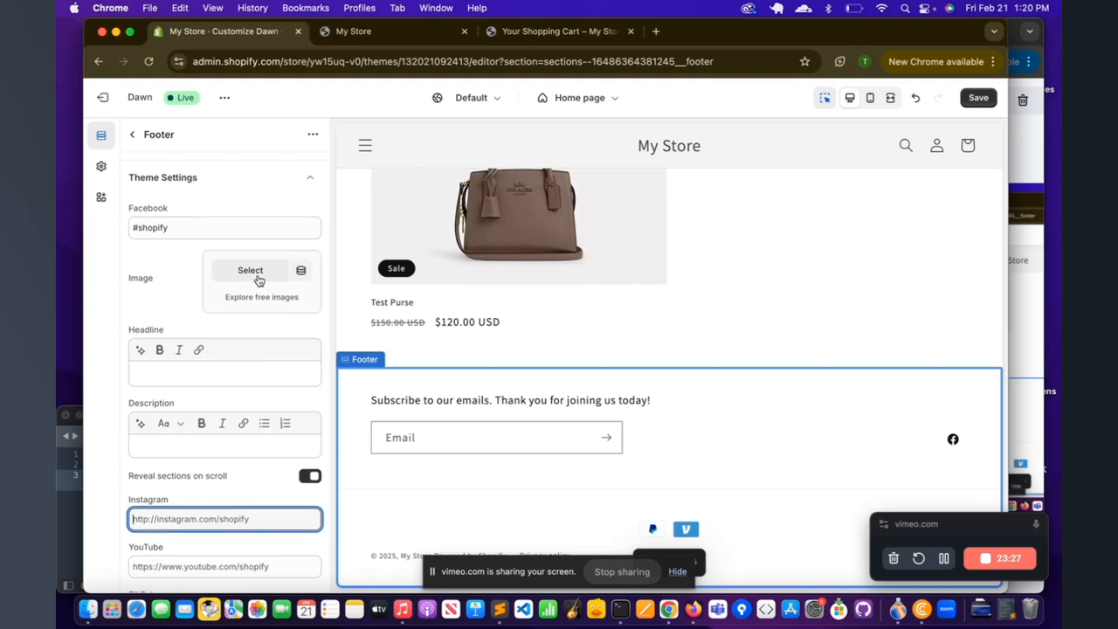
{"action": "scroll", "coordinate": [257, 280], "scroll_direction": "down", "scroll_amount": 3}
{"action": "left_click", "coordinate": [188, 223]}
{"action": "scroll", "coordinate": [200, 322], "scroll_direction": "up", "scroll_amount": 2}
{"action": "scroll", "coordinate": [200, 322], "scroll_direction": "down", "scroll_amount": 5}
{"action": "left_click", "coordinate": [153, 242]}
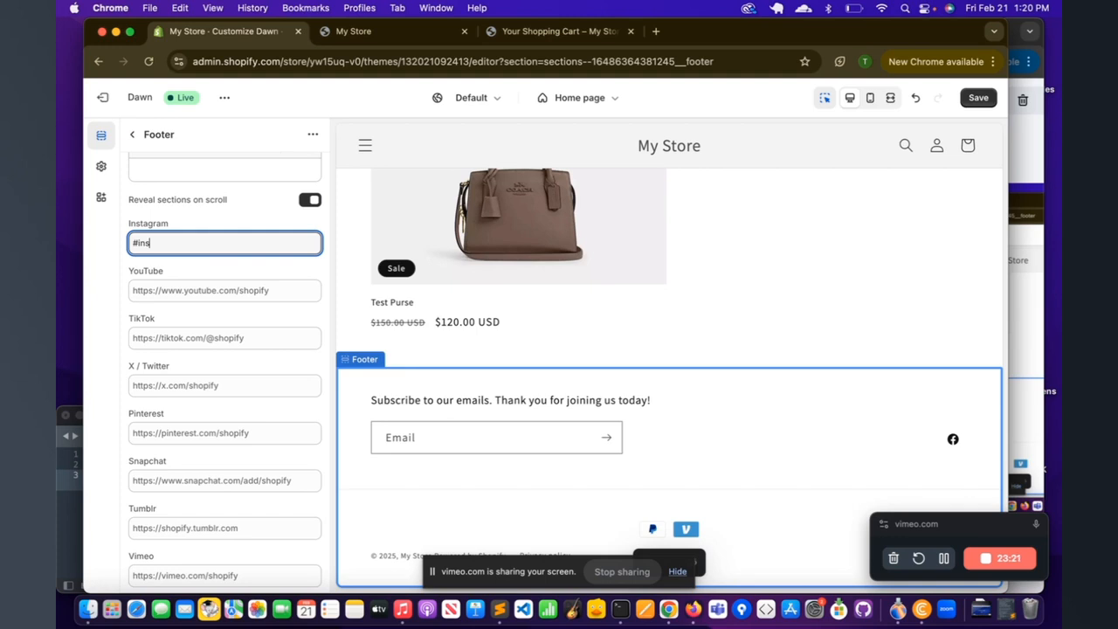
{"action": "type", "text": "#instagr"}
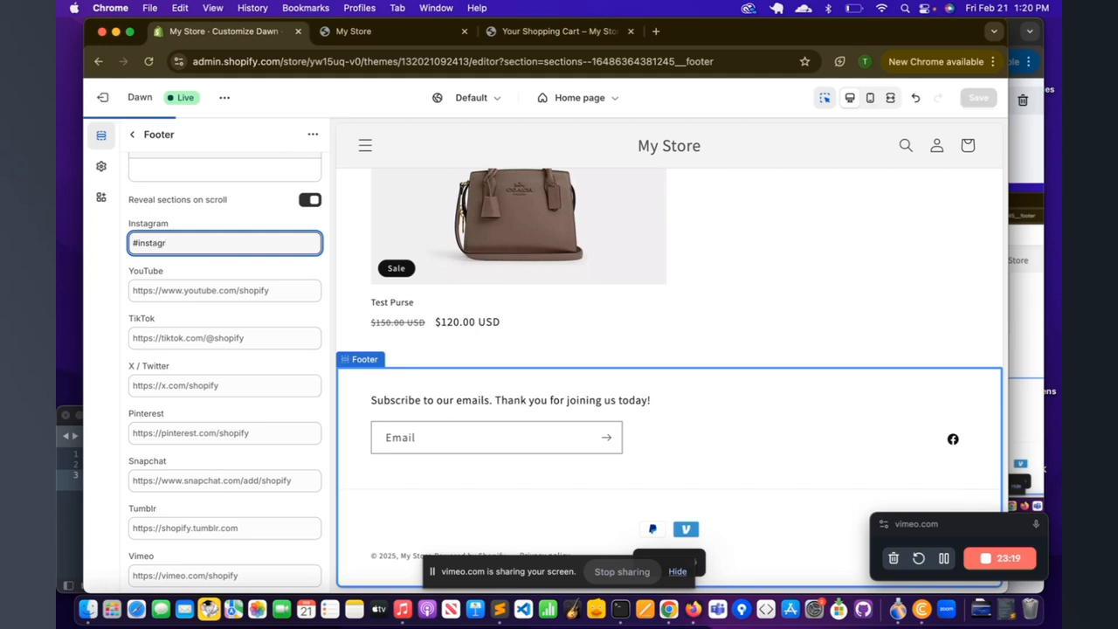
{"action": "type", "text": "am"}
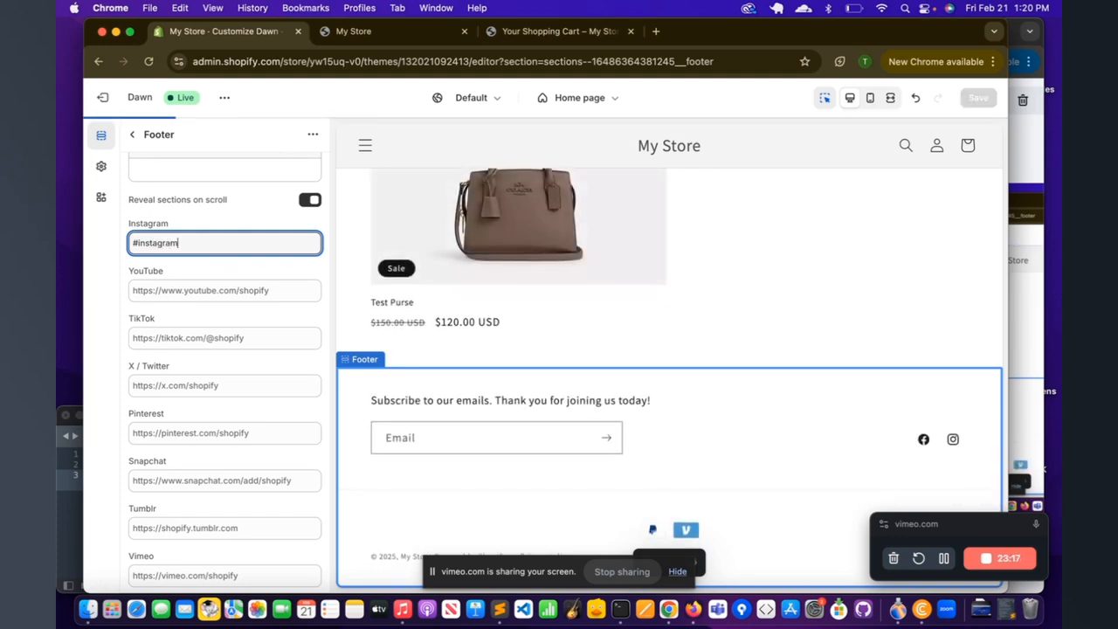
Enter tubeyou as the YouTube link in the Footer's theme settings and save.
{"action": "left_click", "coordinate": [197, 291]}
{"action": "type", "text": "tu"}
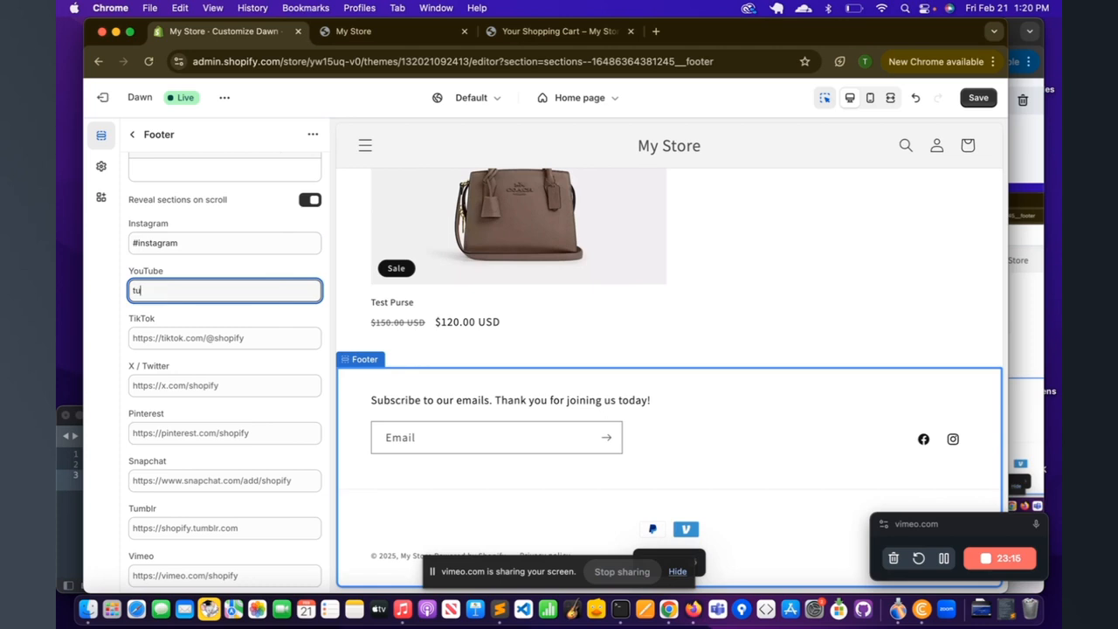
{"action": "type", "text": "beyou"}
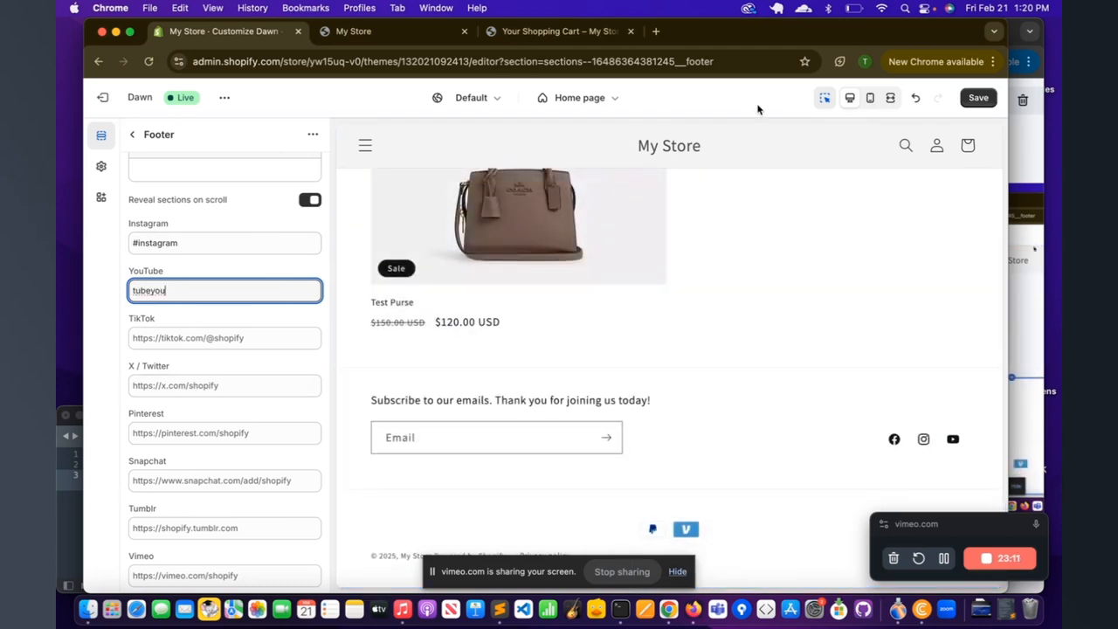
{"action": "left_click", "coordinate": [977, 98]}
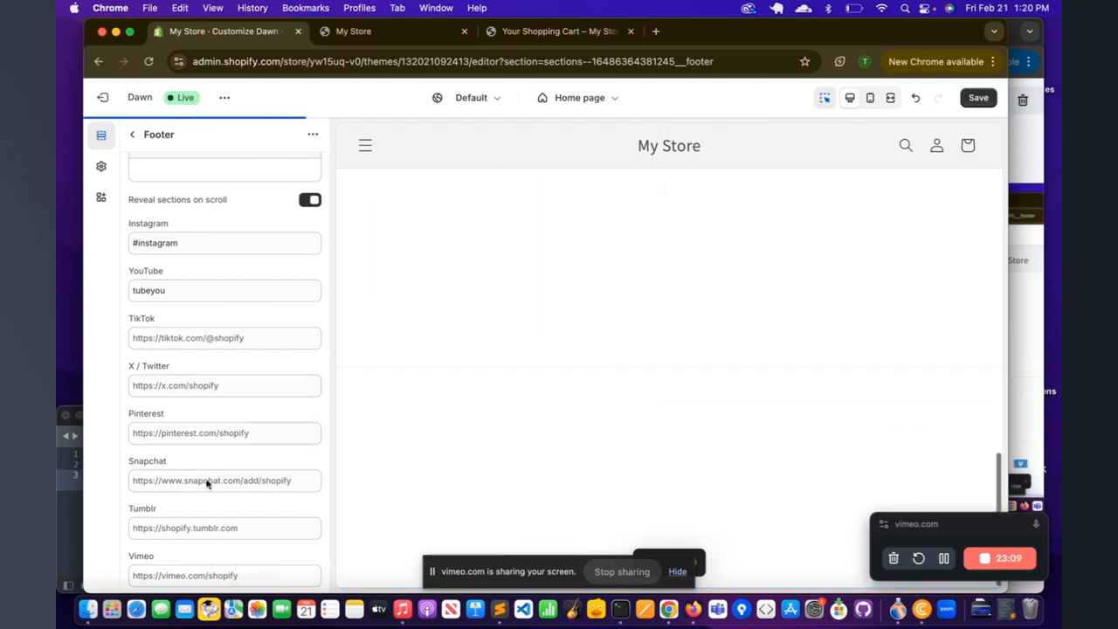
Reopen the Footer section, set its color scheme to Scheme 2, and save.
{"action": "scroll", "coordinate": [214, 254], "scroll_direction": "up", "scroll_amount": 5}
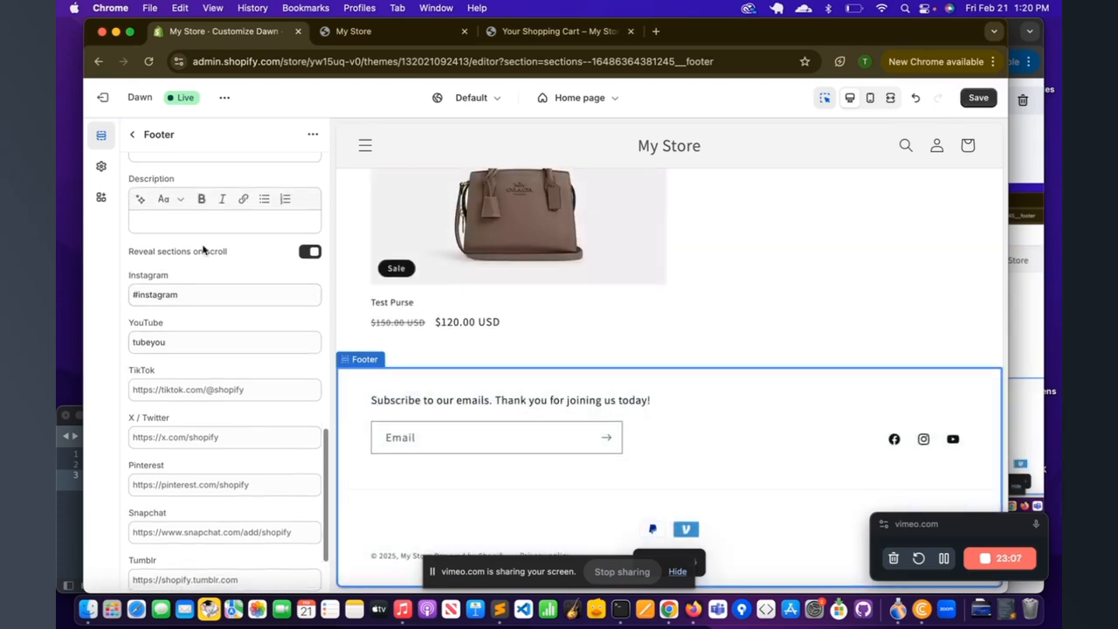
{"action": "left_click", "coordinate": [133, 134]}
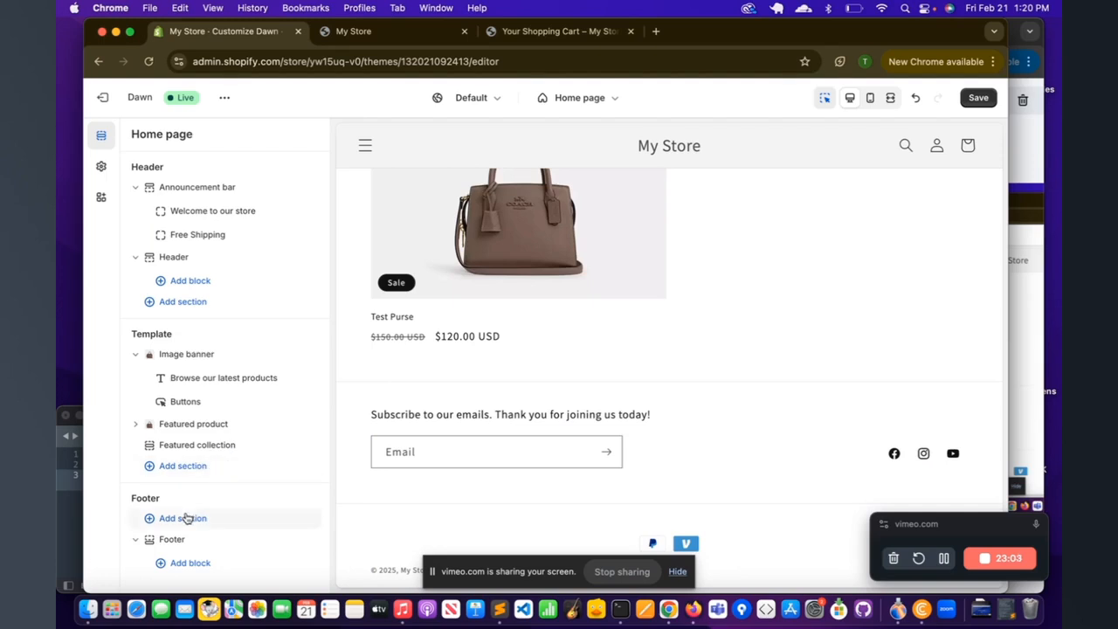
{"action": "left_click", "coordinate": [198, 542]}
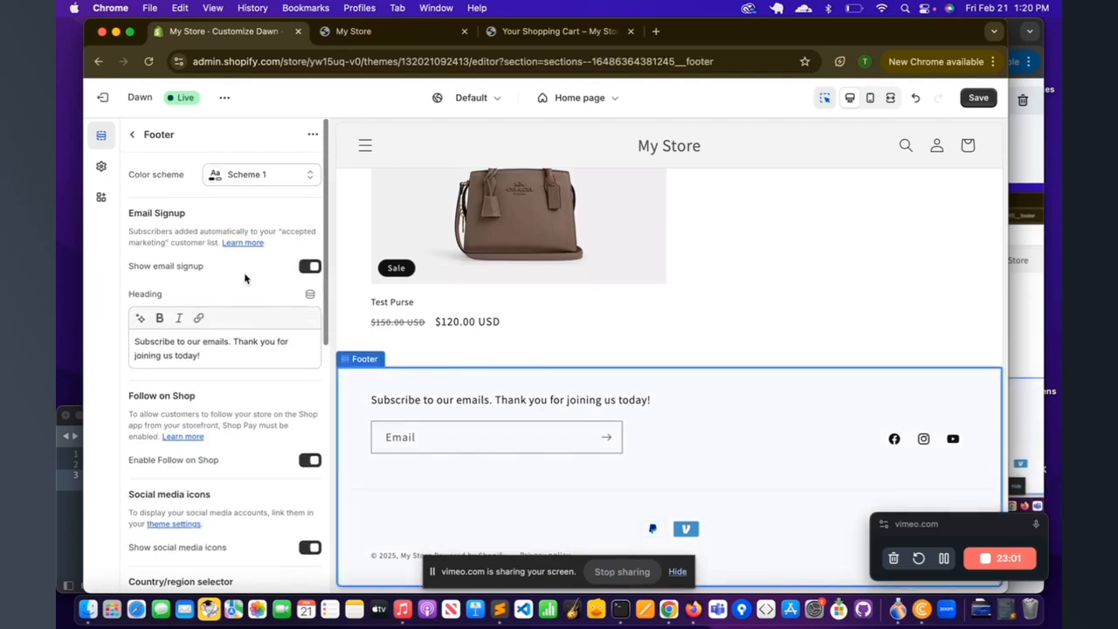
{"action": "left_click", "coordinate": [277, 178]}
{"action": "left_click", "coordinate": [253, 251]}
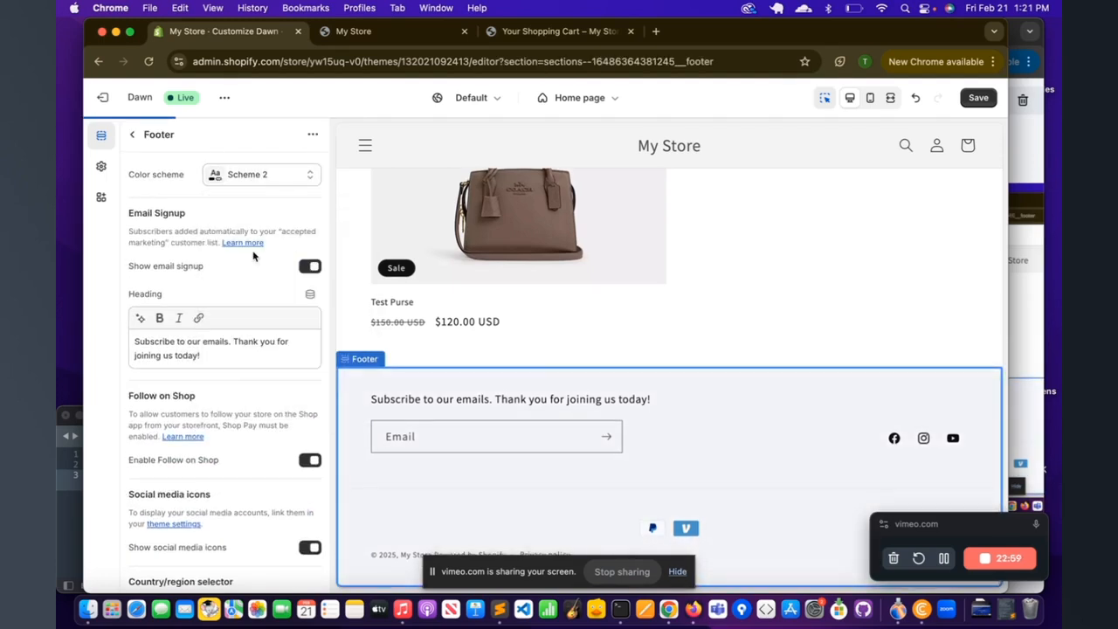
{"action": "left_click", "coordinate": [976, 99]}
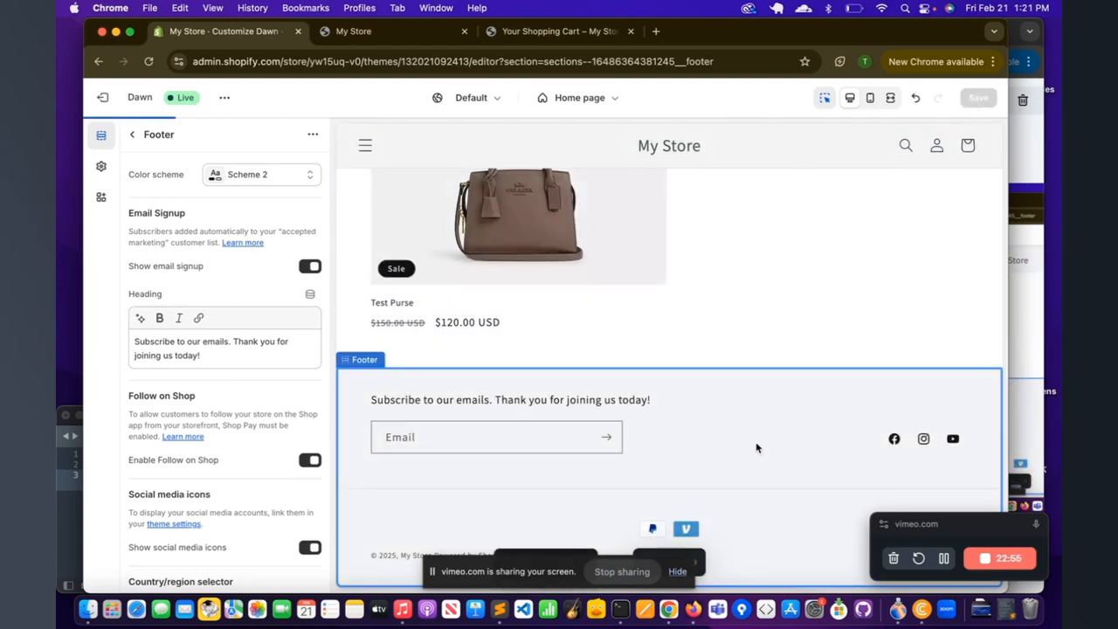
Check the home page in the mobile preview from the header down to the footer.
{"action": "scroll", "coordinate": [748, 449], "scroll_direction": "up", "scroll_amount": 10}
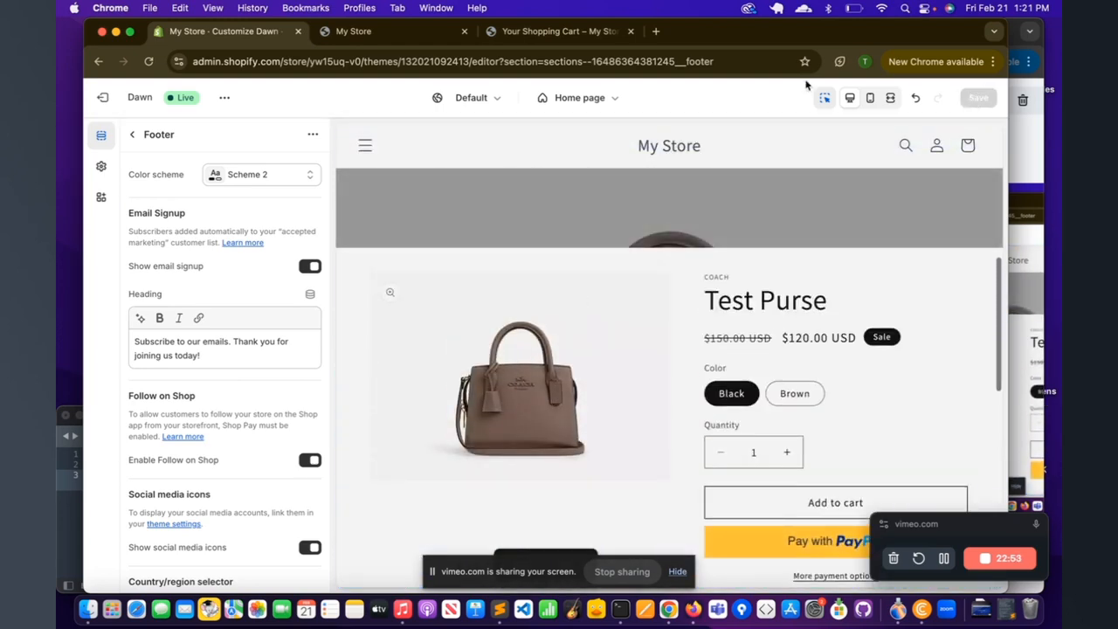
{"action": "left_click", "coordinate": [870, 98]}
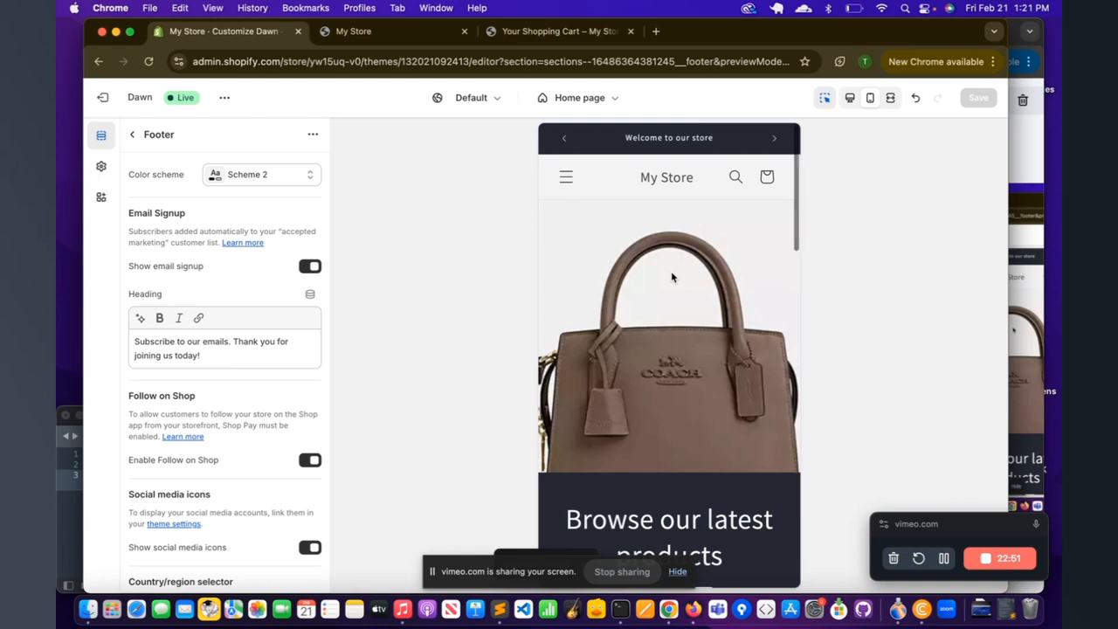
{"action": "scroll", "coordinate": [672, 275], "scroll_direction": "down", "scroll_amount": 10}
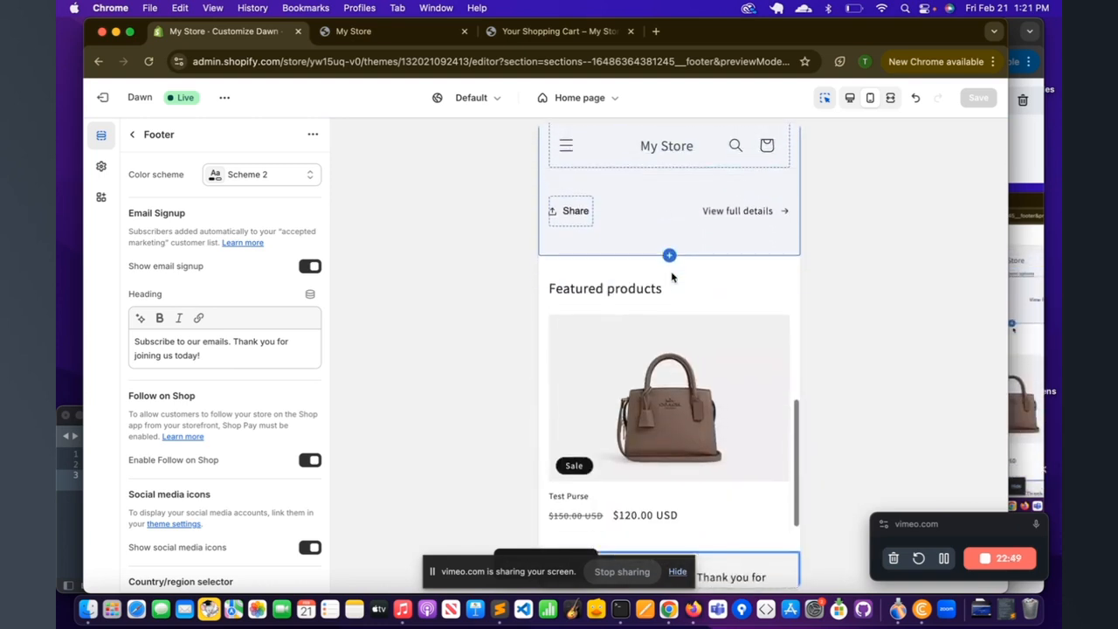
{"action": "scroll", "coordinate": [671, 277], "scroll_direction": "down", "scroll_amount": 5}
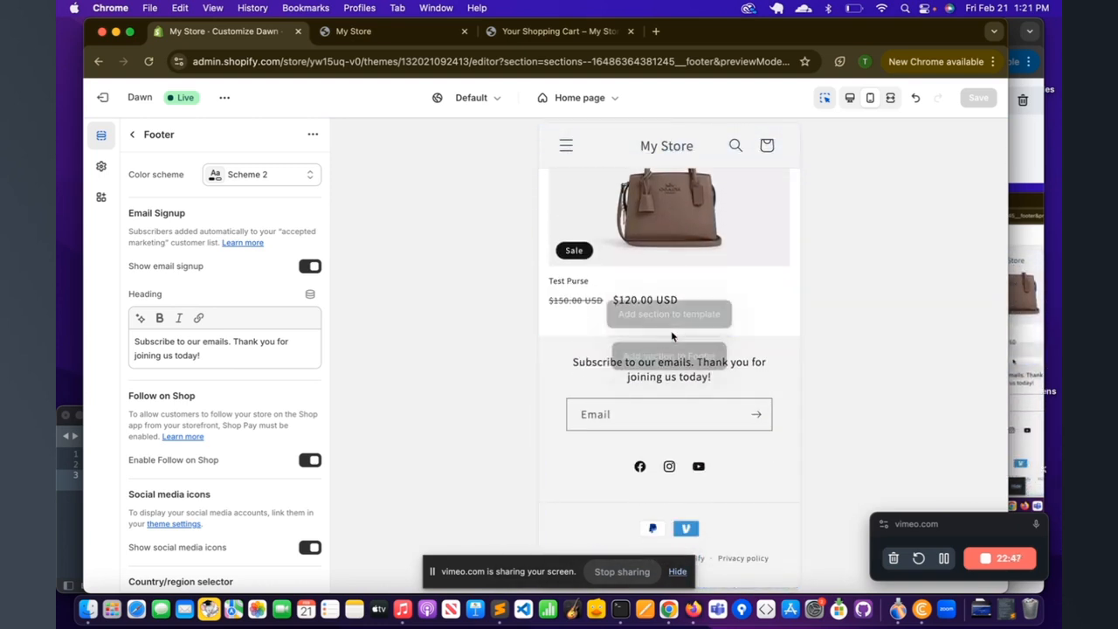
Return to the home page's section list and view the store pages available for editing.
{"action": "scroll", "coordinate": [689, 454], "scroll_direction": "up", "scroll_amount": 15}
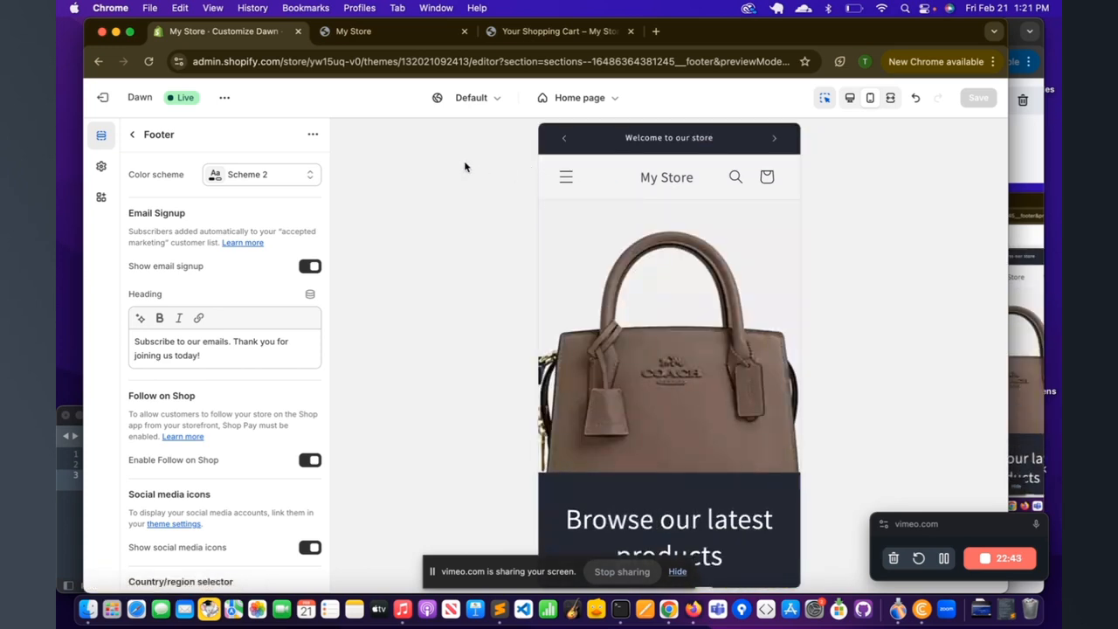
{"action": "left_click", "coordinate": [132, 134]}
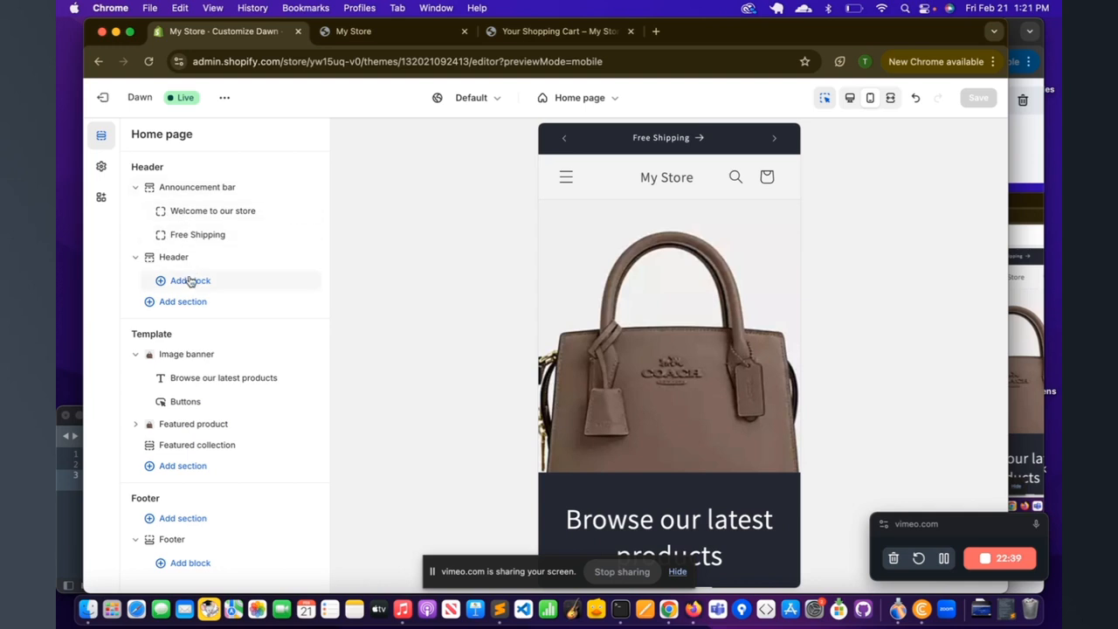
{"action": "left_click", "coordinate": [568, 101]}
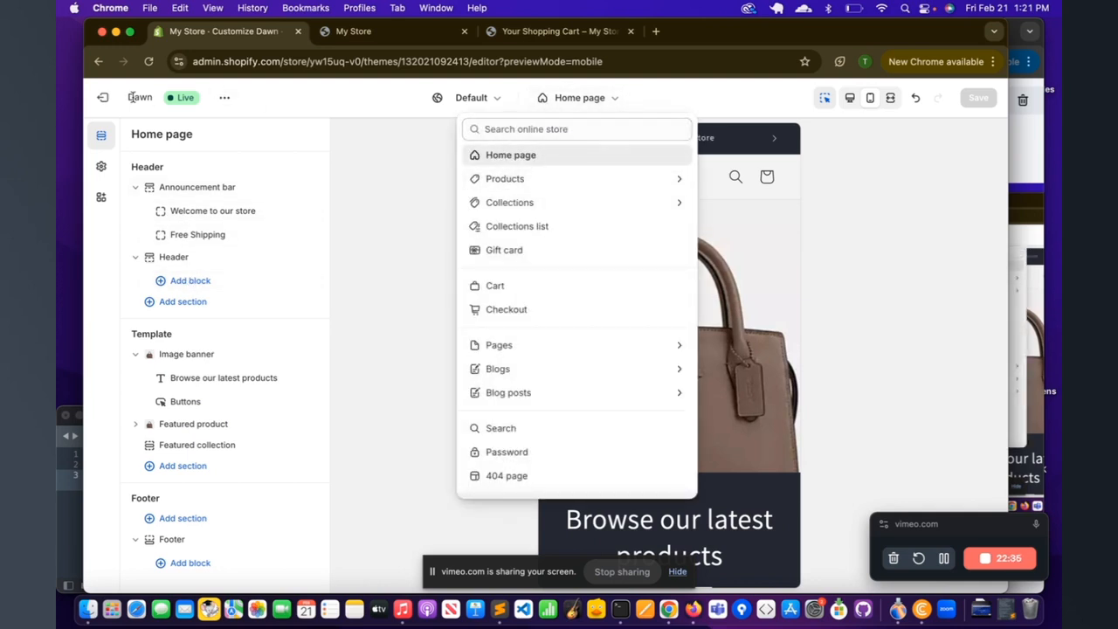
Leave the theme editor and add the free Sense theme to the theme library.
{"action": "left_click", "coordinate": [102, 97]}
{"action": "scroll", "coordinate": [507, 374], "scroll_direction": "down", "scroll_amount": 2}
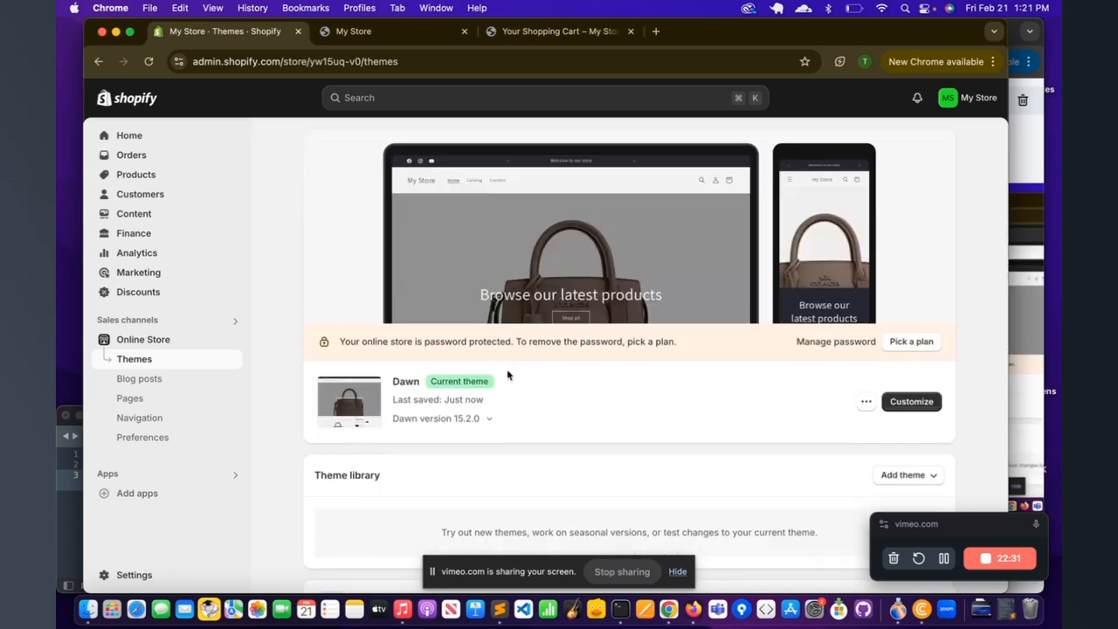
{"action": "scroll", "coordinate": [507, 374], "scroll_direction": "down", "scroll_amount": 3}
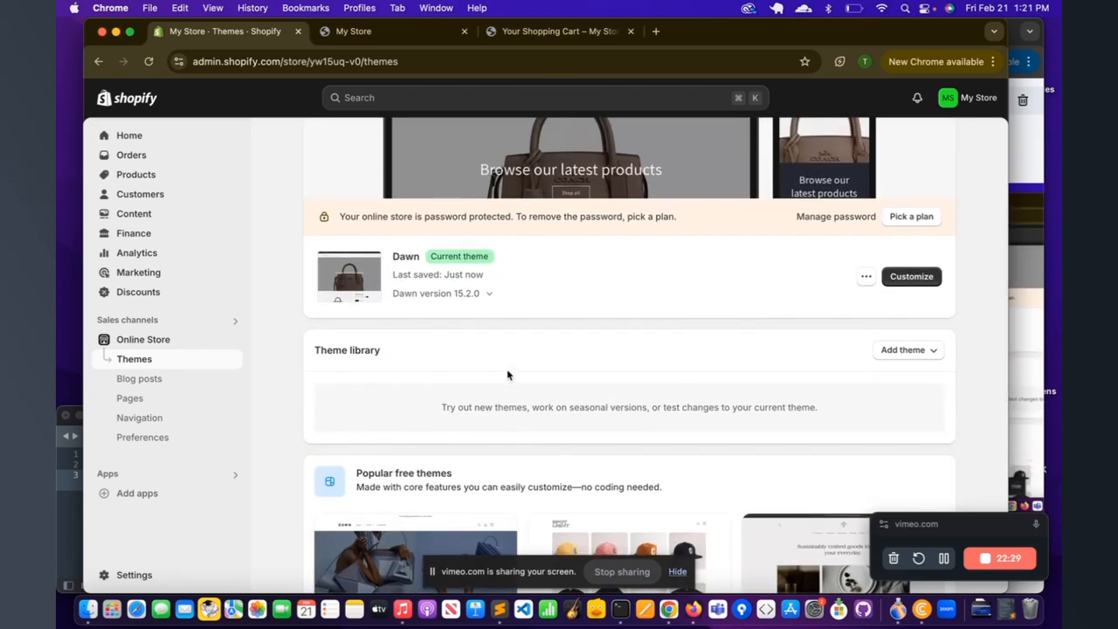
{"action": "scroll", "coordinate": [507, 374], "scroll_direction": "down", "scroll_amount": 6}
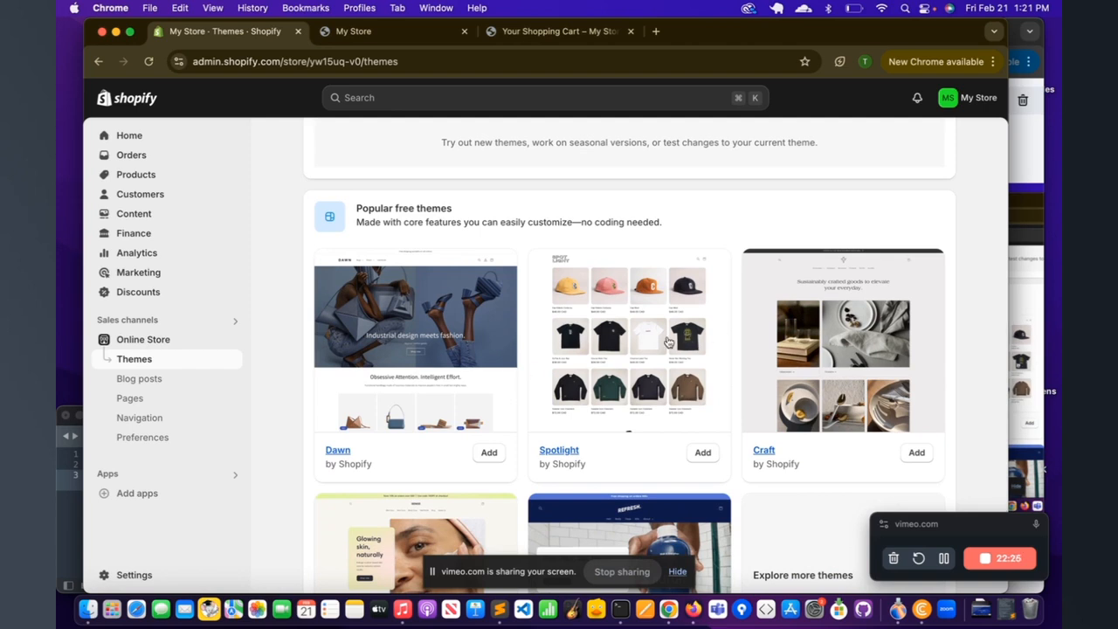
{"action": "scroll", "coordinate": [690, 389], "scroll_direction": "down", "scroll_amount": 2}
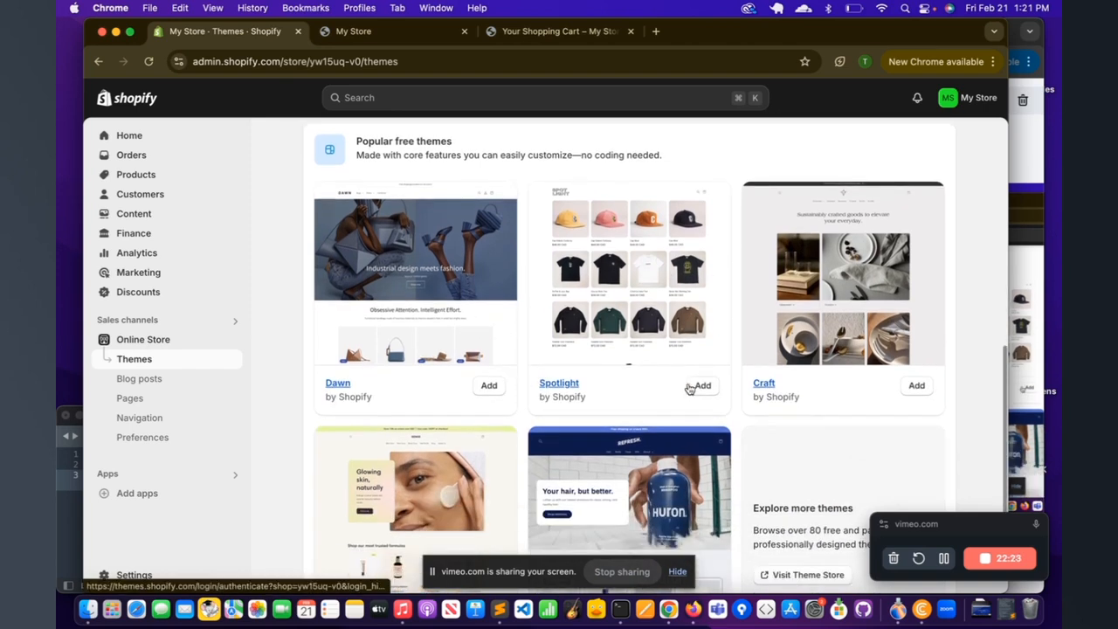
{"action": "scroll", "coordinate": [832, 369], "scroll_direction": "down", "scroll_amount": 3}
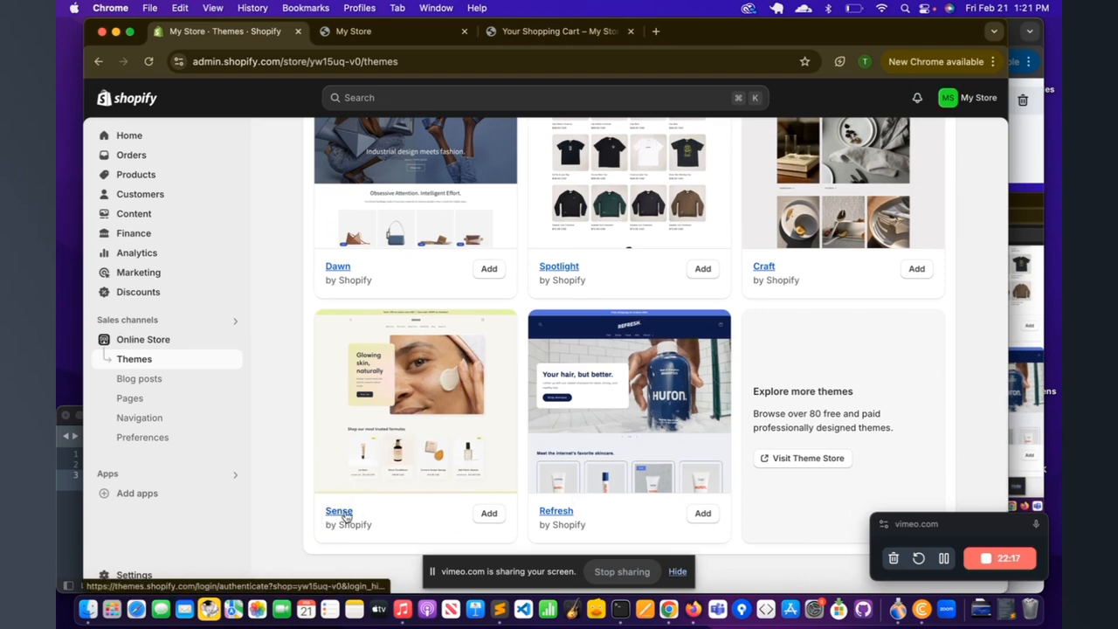
{"action": "left_click", "coordinate": [488, 514]}
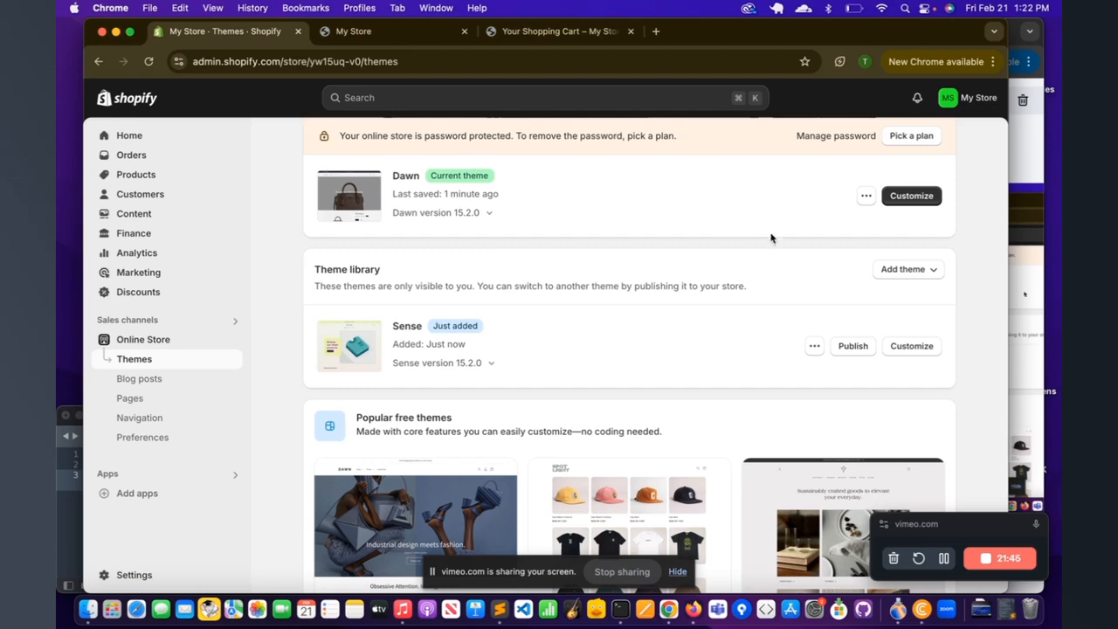
Preview the Sense theme and look over its home page from the header down to the email signup.
{"action": "left_click", "coordinate": [814, 346]}
{"action": "left_click", "coordinate": [760, 376]}
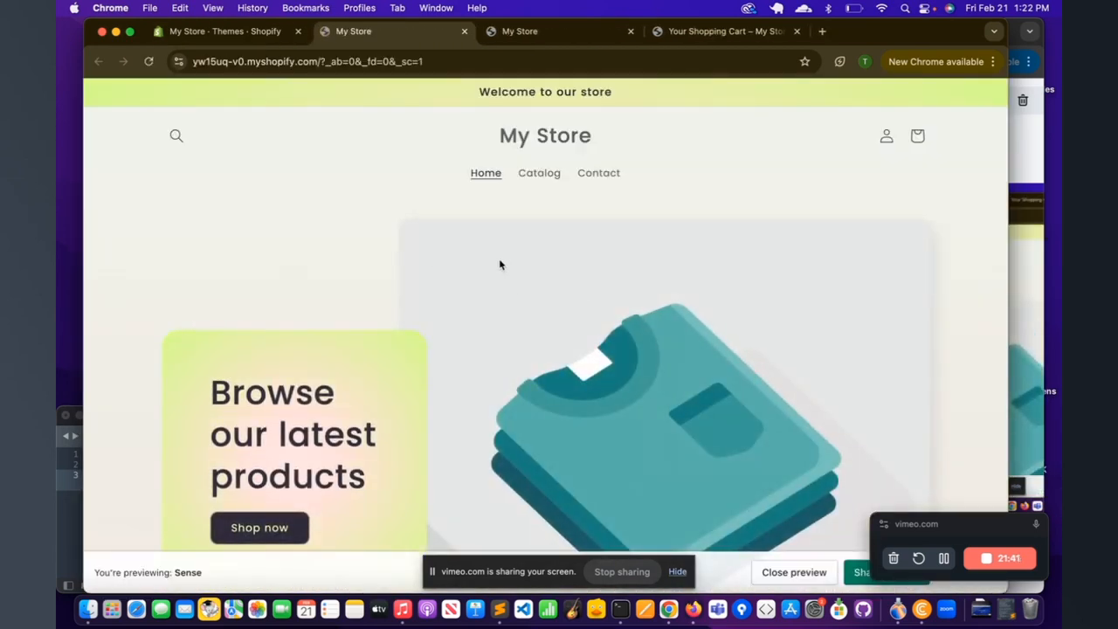
{"action": "scroll", "coordinate": [501, 265], "scroll_direction": "down", "scroll_amount": 10}
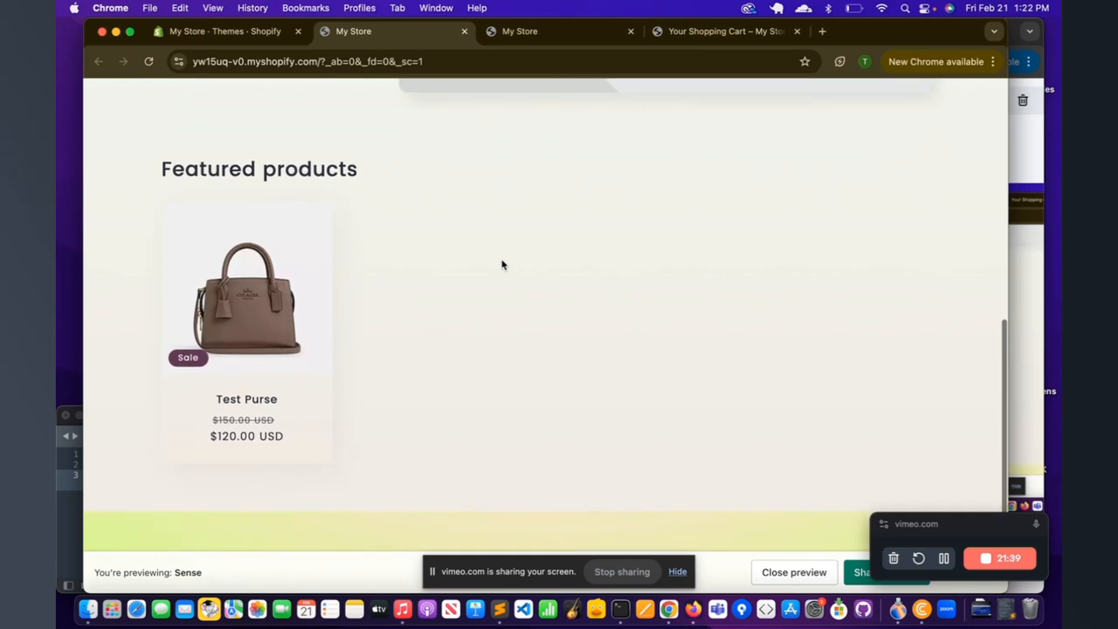
{"action": "scroll", "coordinate": [502, 264], "scroll_direction": "down", "scroll_amount": 1}
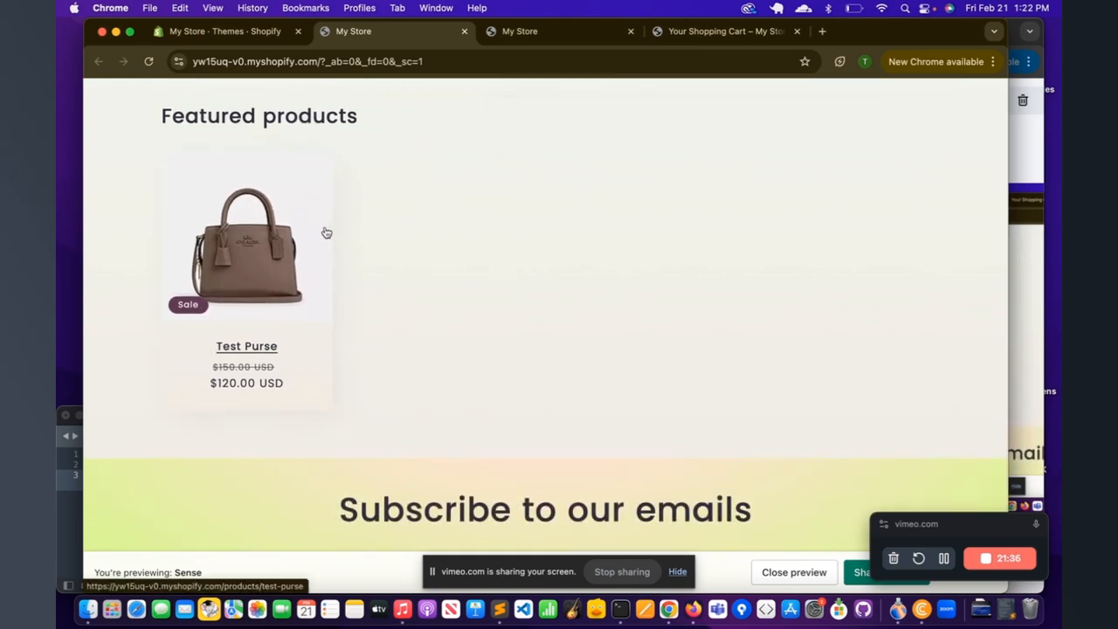
{"action": "scroll", "coordinate": [379, 172], "scroll_direction": "down", "scroll_amount": 3}
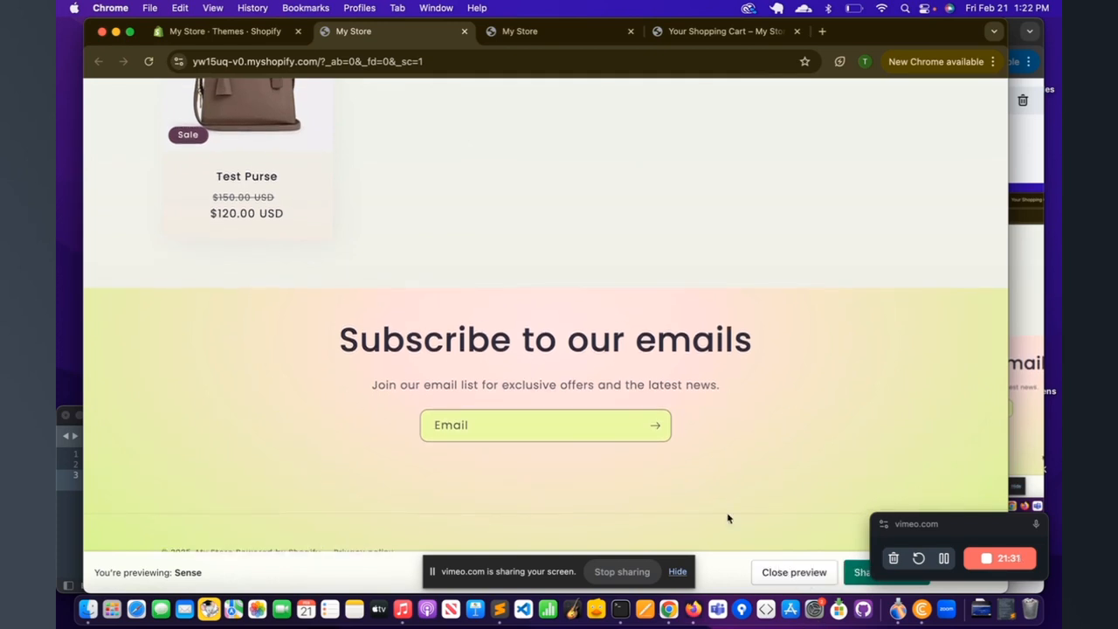
{"action": "scroll", "coordinate": [548, 444], "scroll_direction": "up", "scroll_amount": 10}
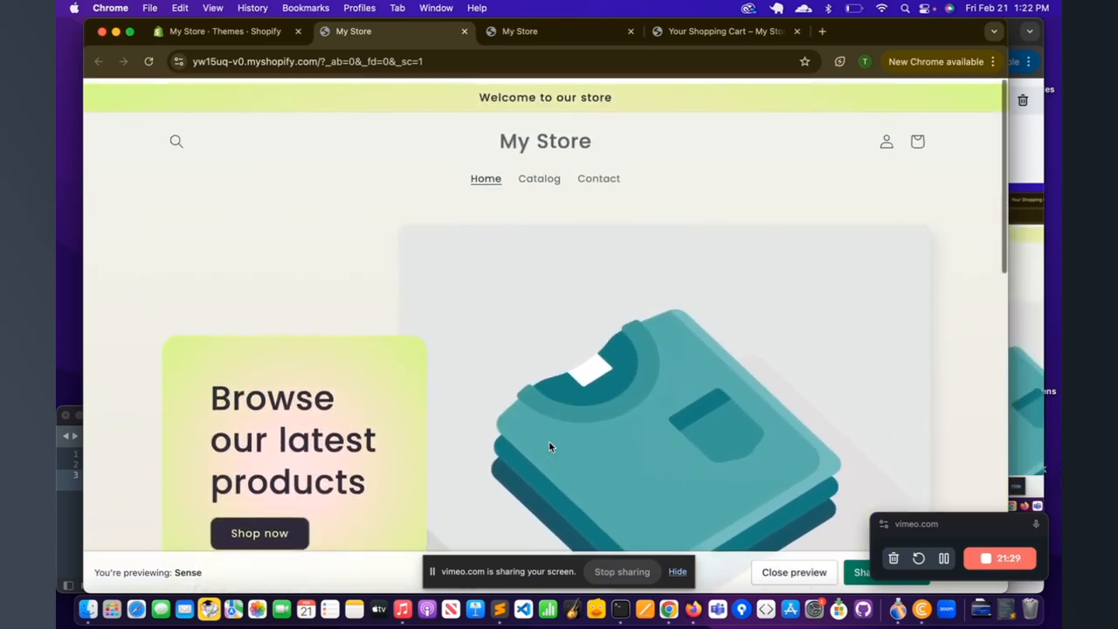
View the Catalog and Contact pages in the Sense theme preview.
{"action": "left_click", "coordinate": [544, 174]}
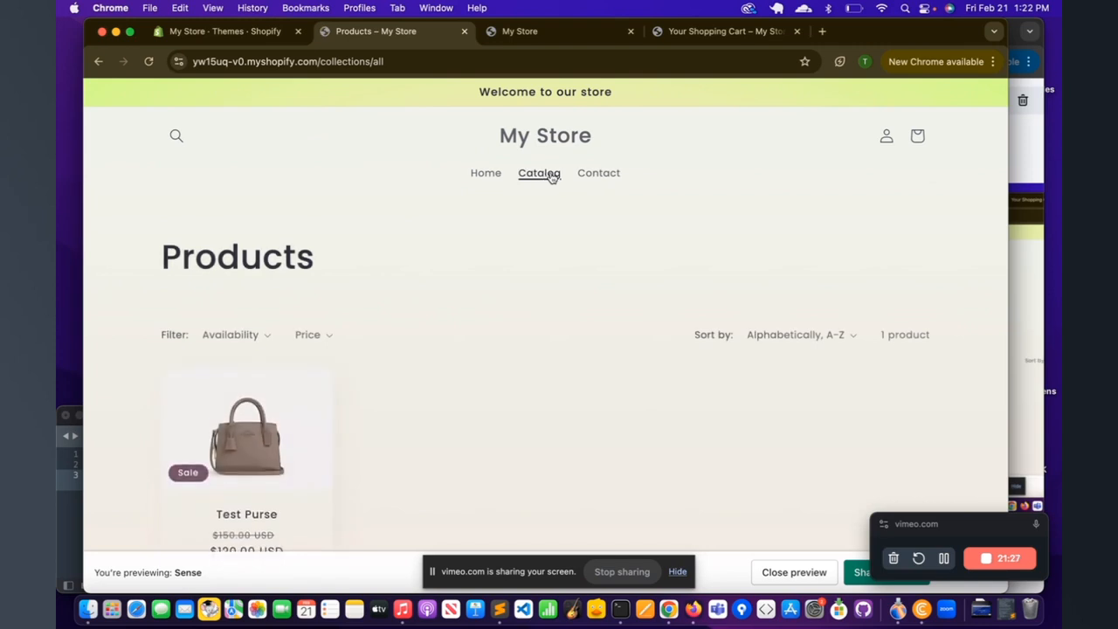
{"action": "scroll", "coordinate": [556, 265], "scroll_direction": "down", "scroll_amount": 5}
{"action": "scroll", "coordinate": [556, 264], "scroll_direction": "up", "scroll_amount": 5}
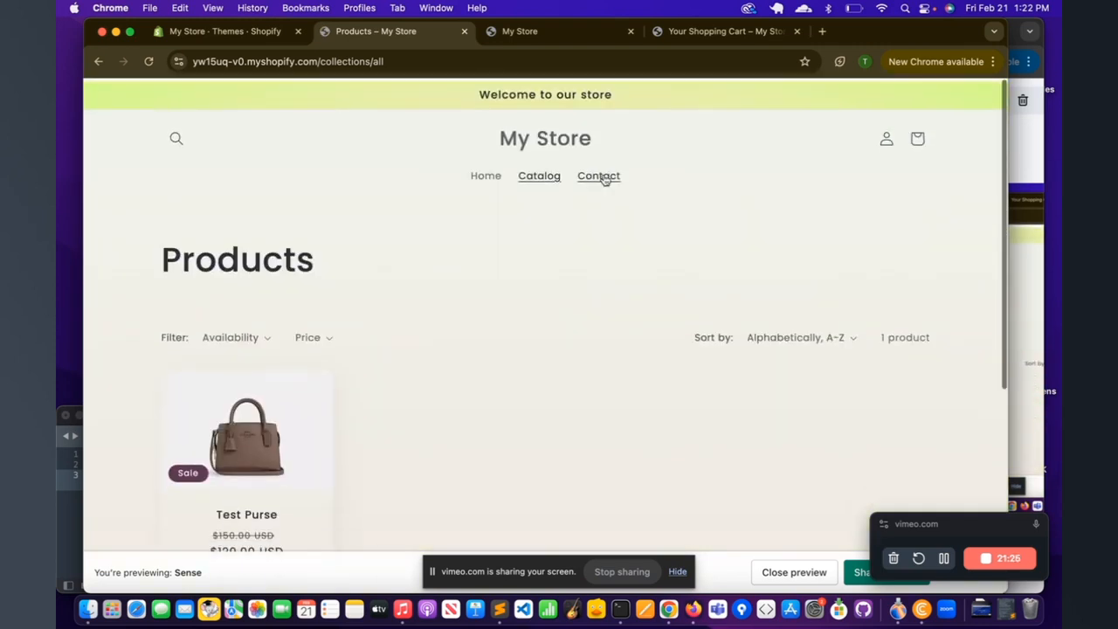
{"action": "left_click", "coordinate": [601, 177]}
Return to the store's themes page and open Sense for customization in the desktop view.
{"action": "key", "text": "super+1"}
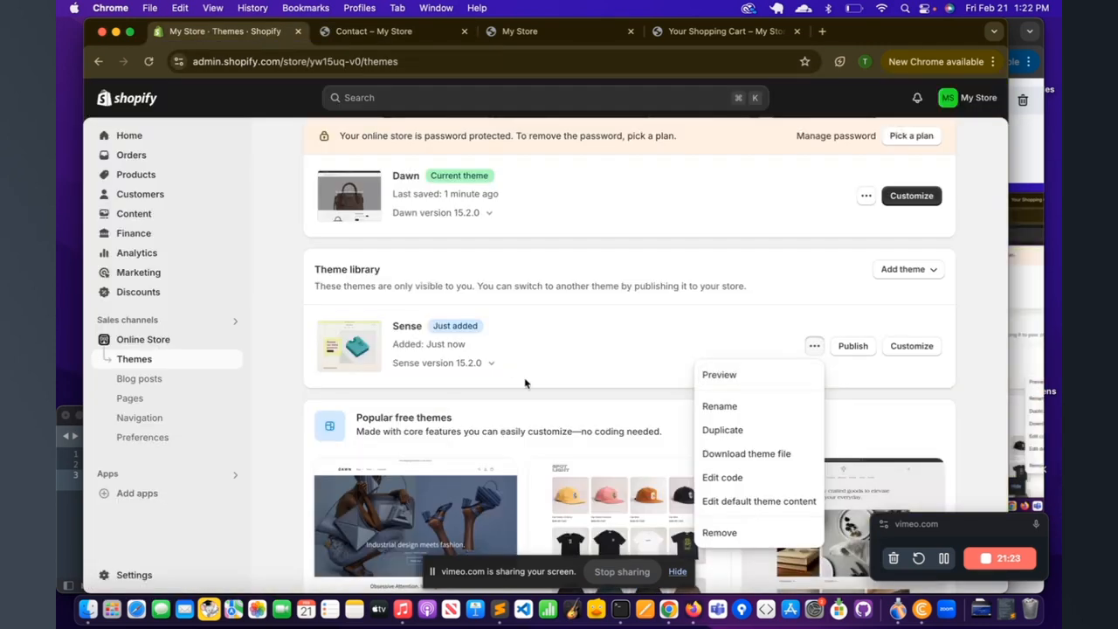
{"action": "left_click", "coordinate": [912, 348]}
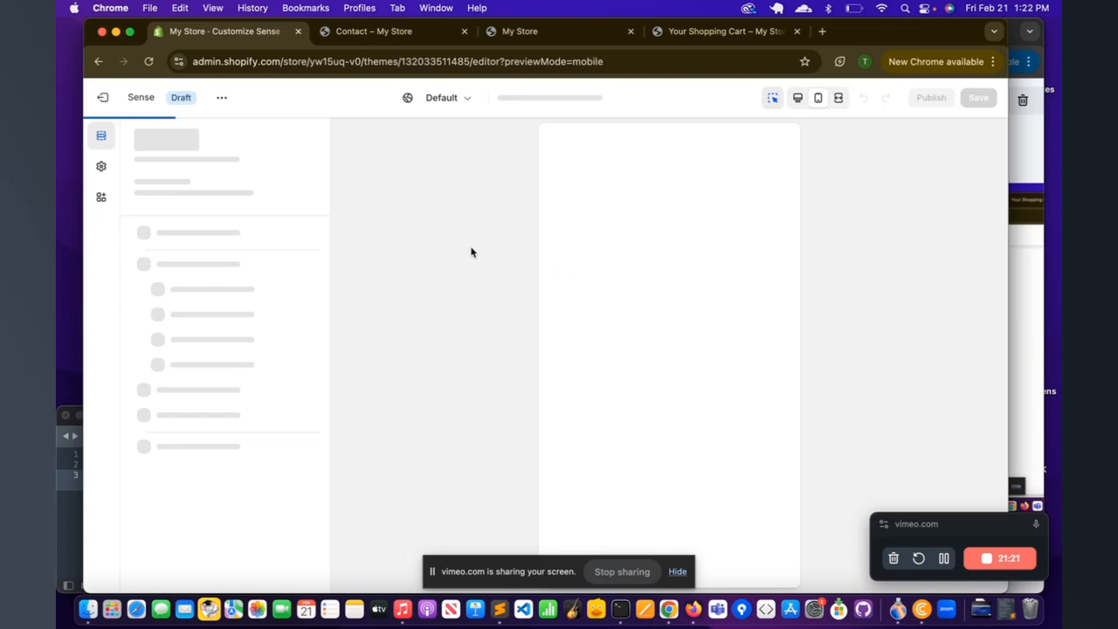
{"action": "left_click", "coordinate": [796, 98]}
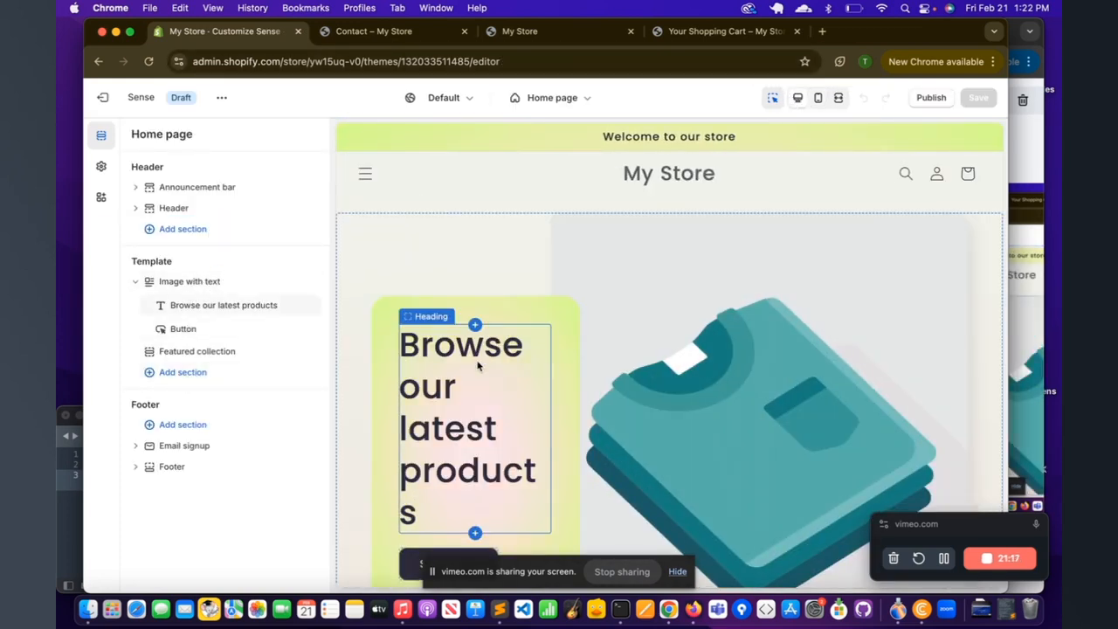
Set the coach image as the picture of the Image with text section and check the home page.
{"action": "left_click", "coordinate": [686, 339]}
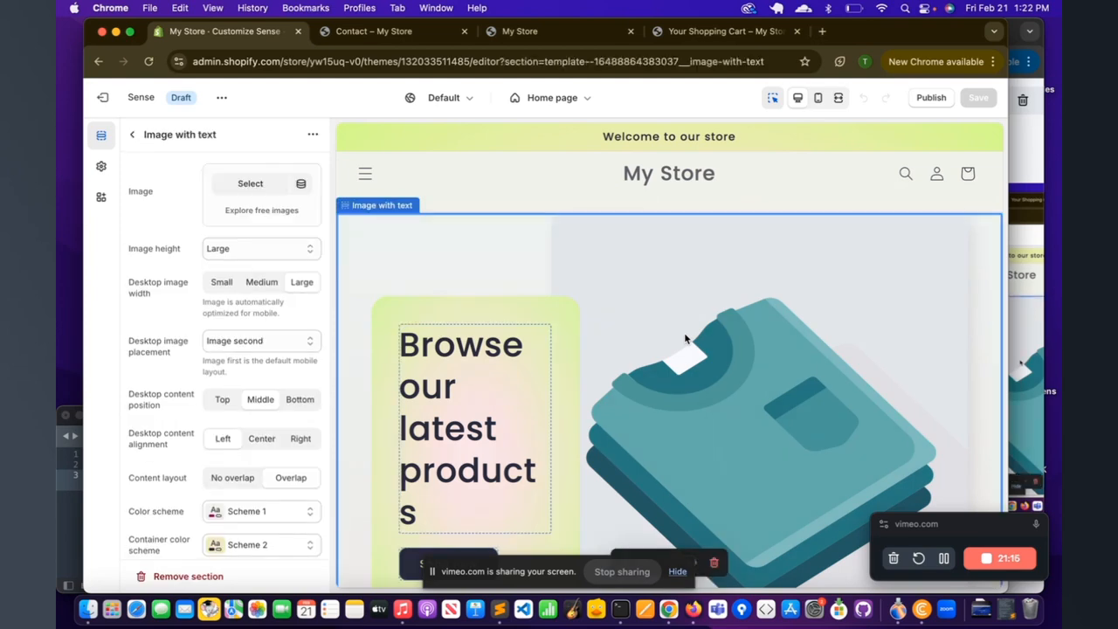
{"action": "left_click", "coordinate": [254, 183]}
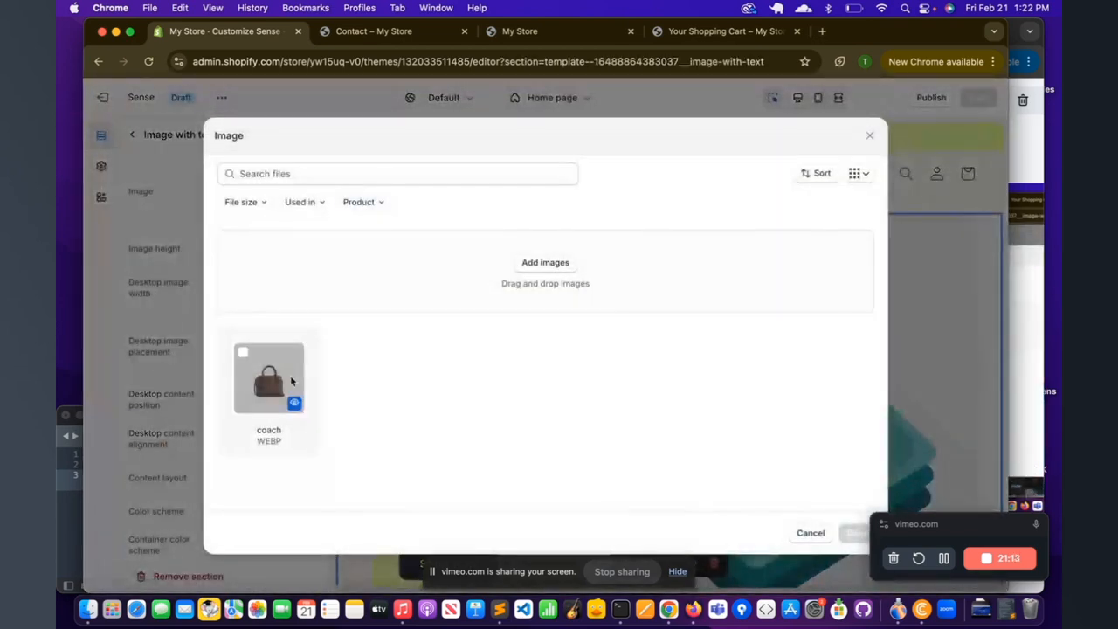
{"action": "left_click", "coordinate": [855, 532]}
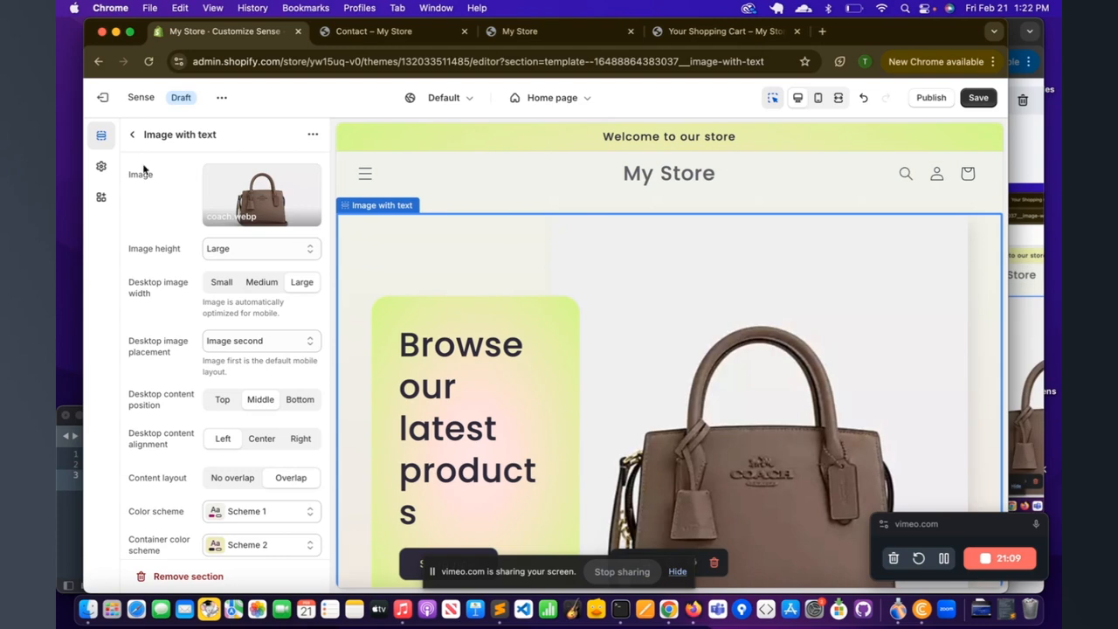
{"action": "left_click", "coordinate": [132, 134]}
{"action": "scroll", "coordinate": [725, 319], "scroll_direction": "down", "scroll_amount": 5}
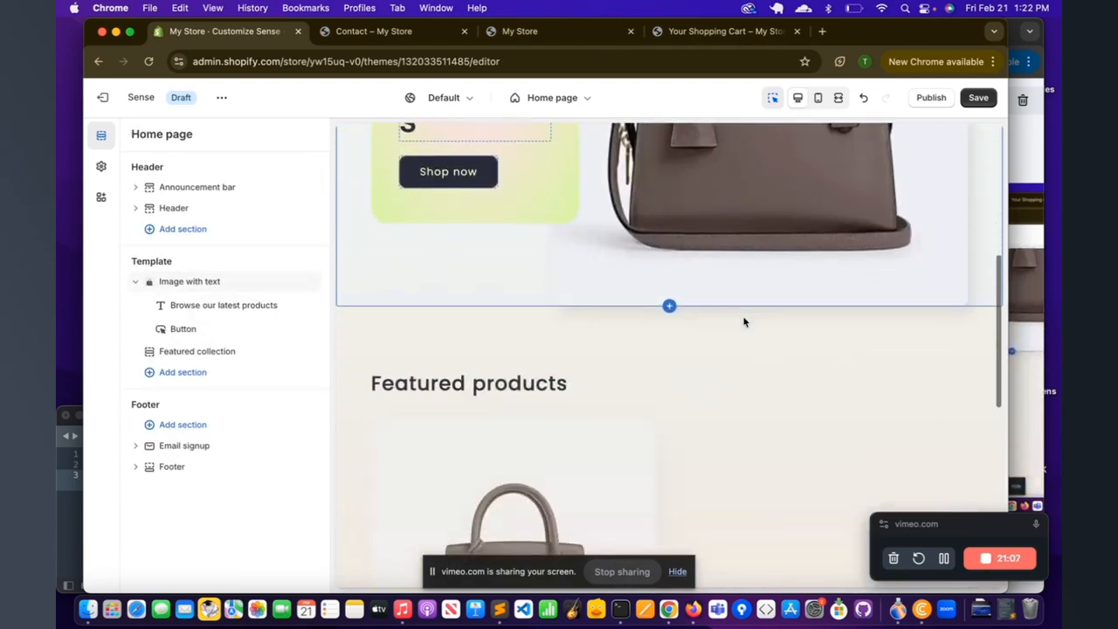
{"action": "scroll", "coordinate": [743, 322], "scroll_direction": "down", "scroll_amount": 5}
{"action": "scroll", "coordinate": [743, 320], "scroll_direction": "up", "scroll_amount": 10}
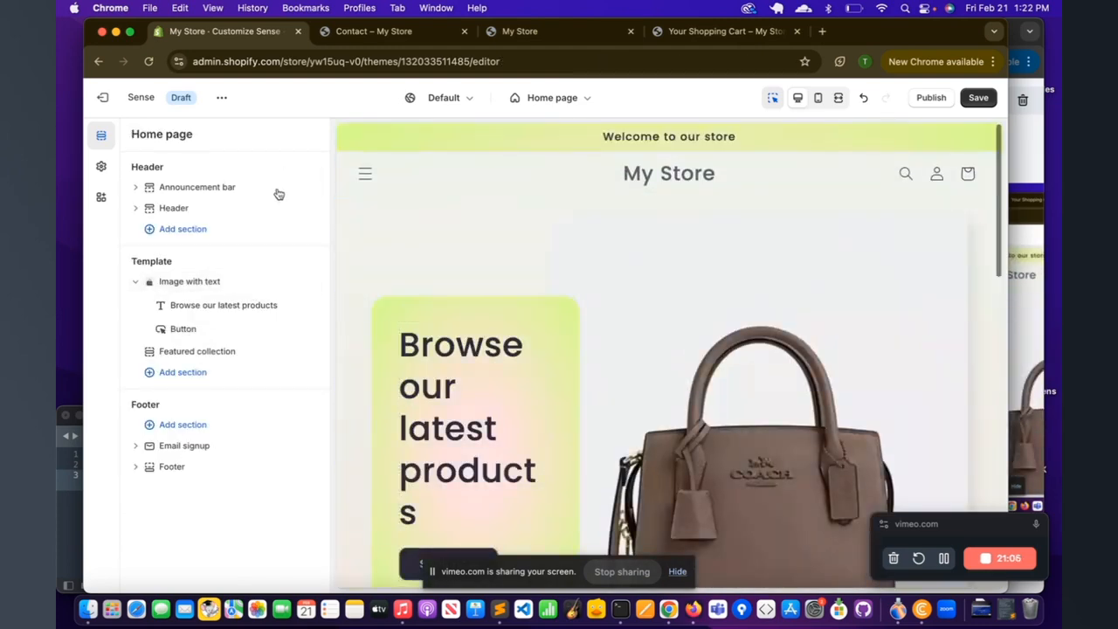
Inspect the colors of Scheme 5 in the theme settings and save the theme.
{"action": "left_click", "coordinate": [101, 166]}
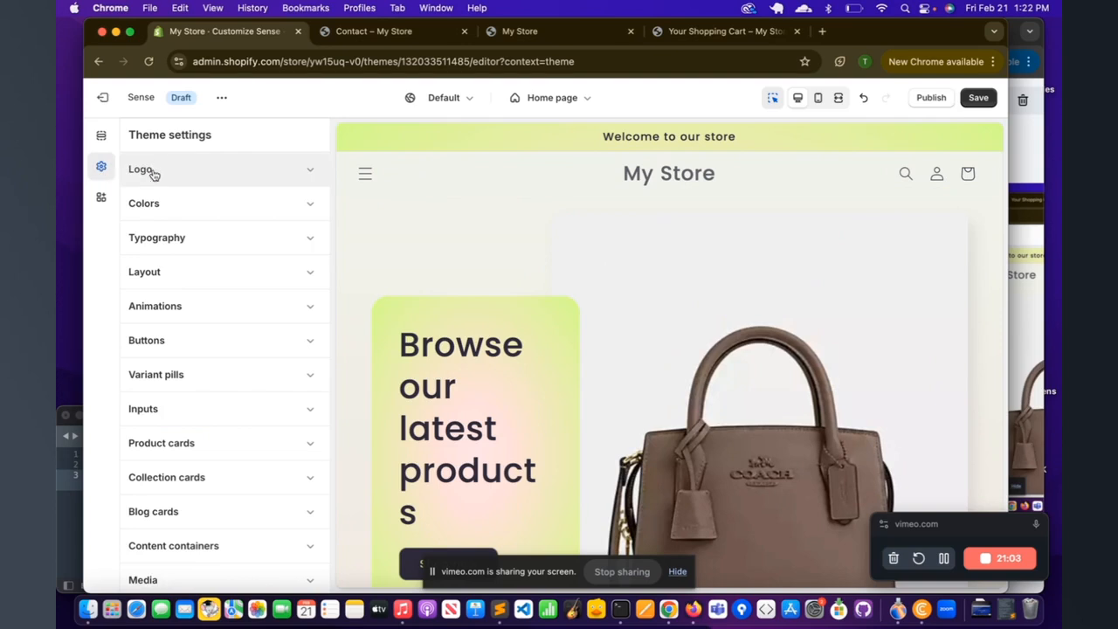
{"action": "left_click", "coordinate": [169, 203]}
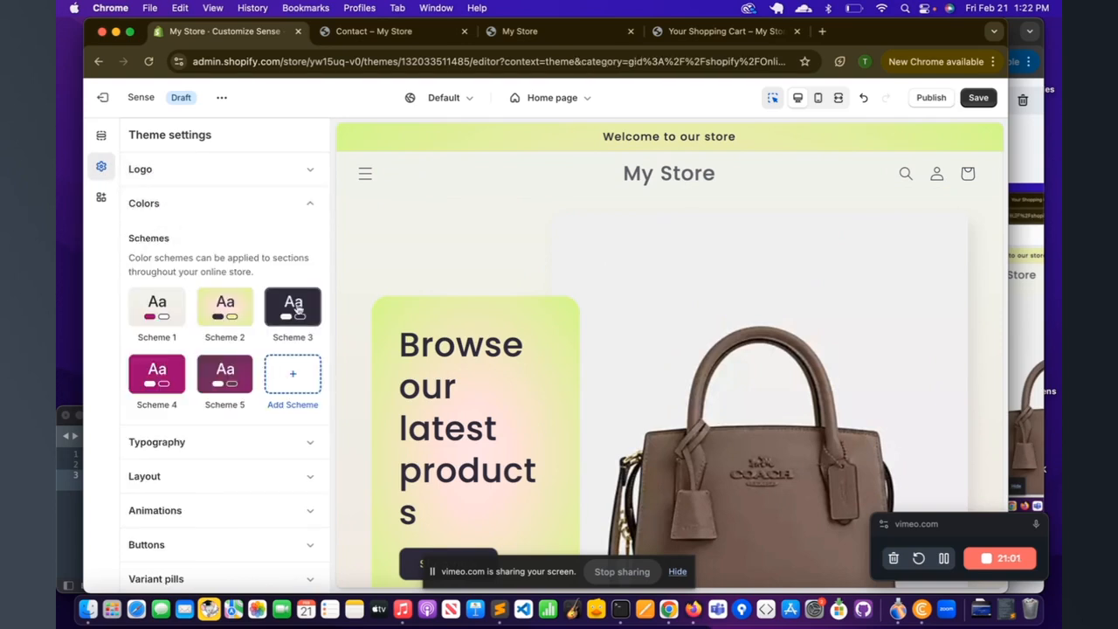
{"action": "left_click", "coordinate": [233, 375]}
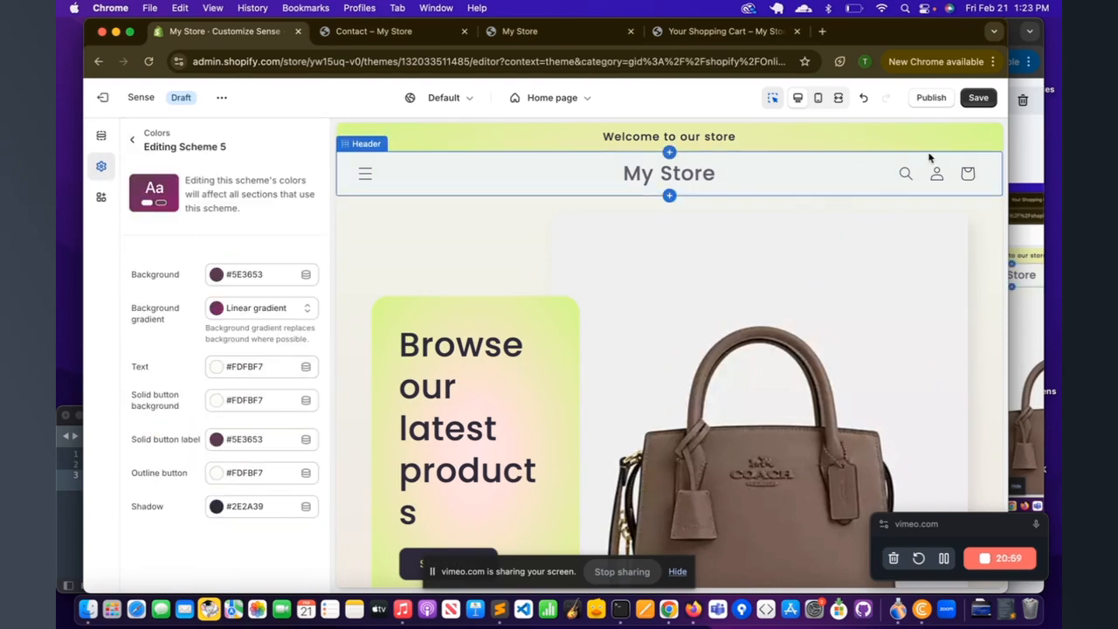
{"action": "left_click", "coordinate": [979, 99]}
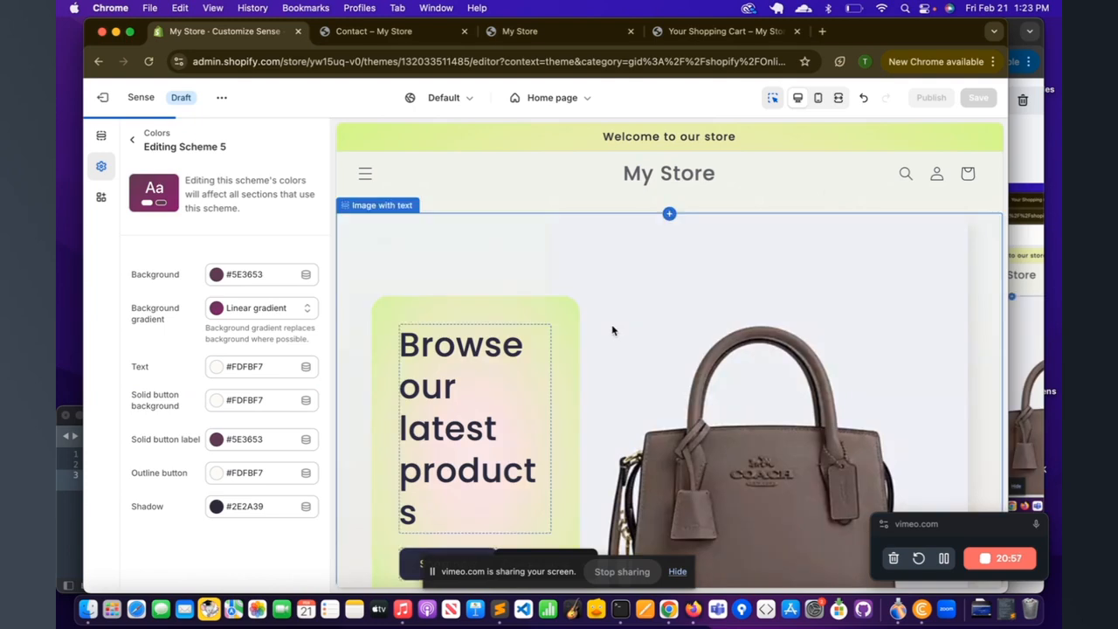
{"action": "scroll", "coordinate": [611, 327], "scroll_direction": "down", "scroll_amount": 5}
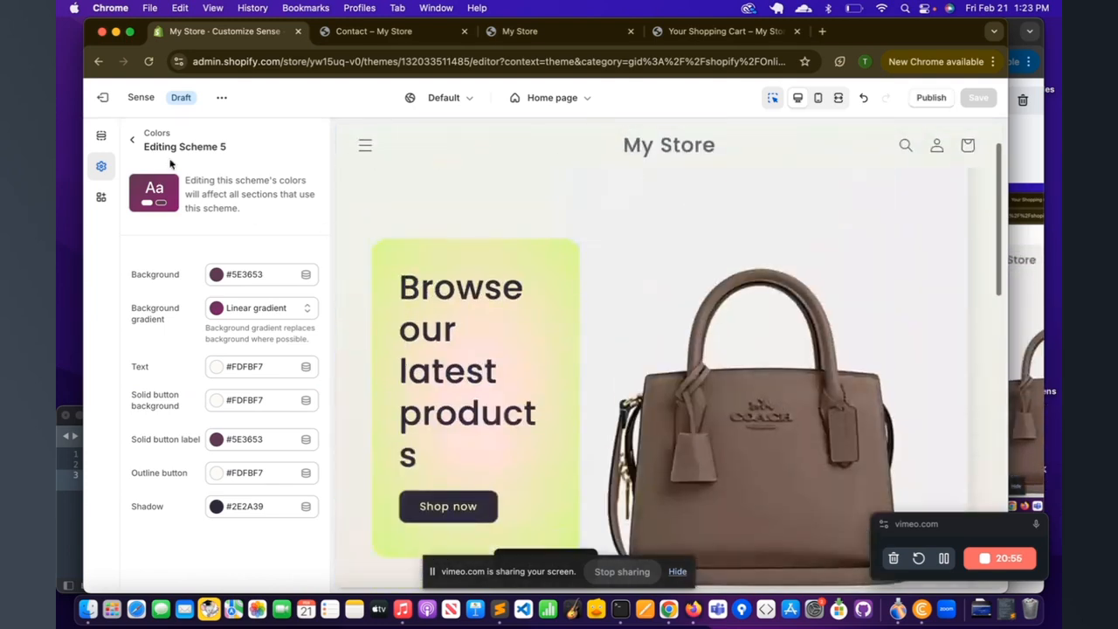
{"action": "left_click", "coordinate": [134, 142]}
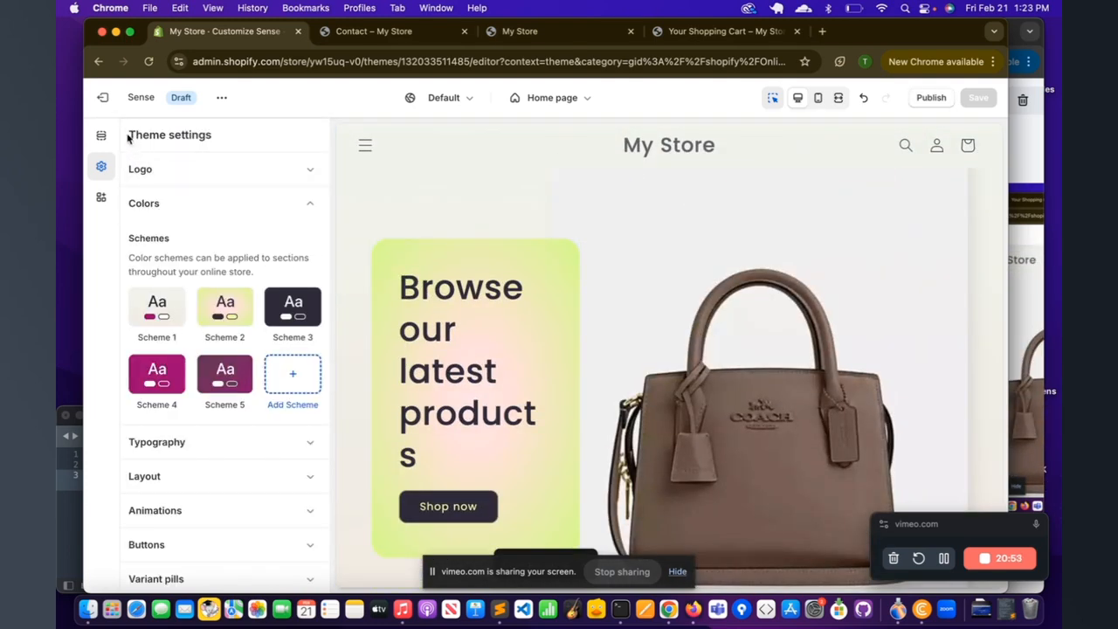
Set the Image with text section's container color scheme to Scheme 5 and save.
{"action": "left_click", "coordinate": [100, 137]}
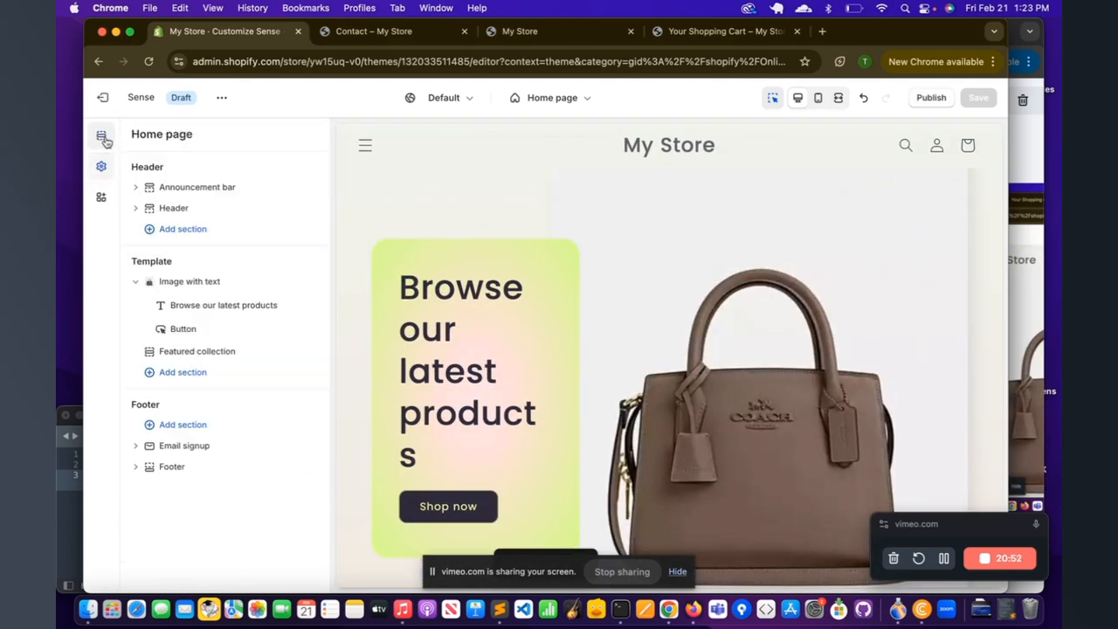
{"action": "left_click", "coordinate": [181, 276]}
{"action": "left_click", "coordinate": [178, 282]}
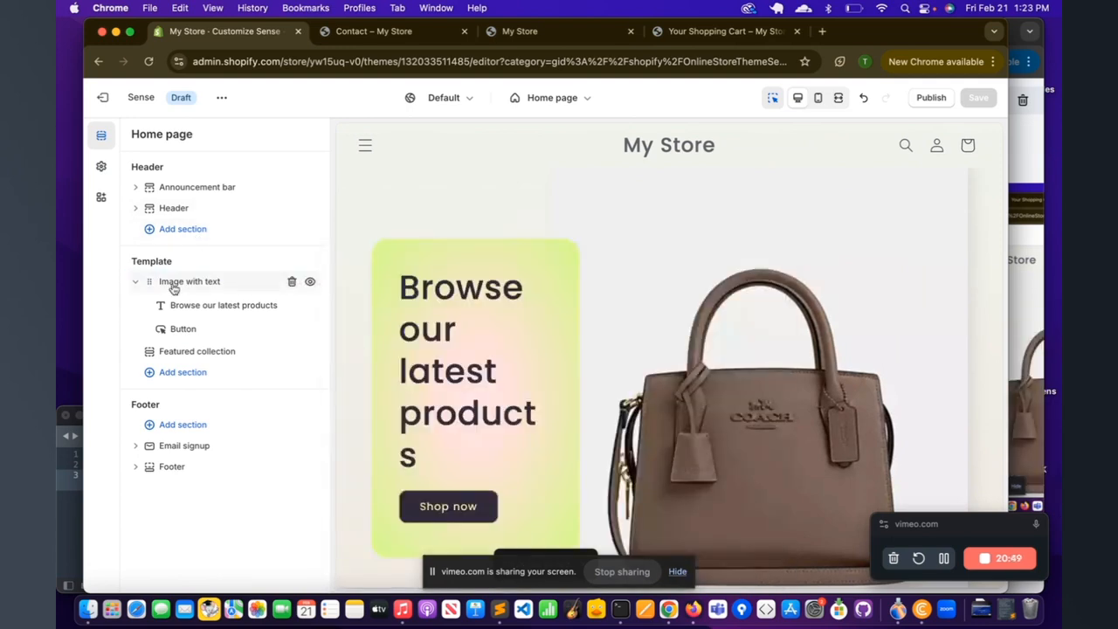
{"action": "left_click", "coordinate": [174, 287]}
{"action": "scroll", "coordinate": [178, 288], "scroll_direction": "down", "scroll_amount": 8}
{"action": "scroll", "coordinate": [248, 253], "scroll_direction": "up", "scroll_amount": 2}
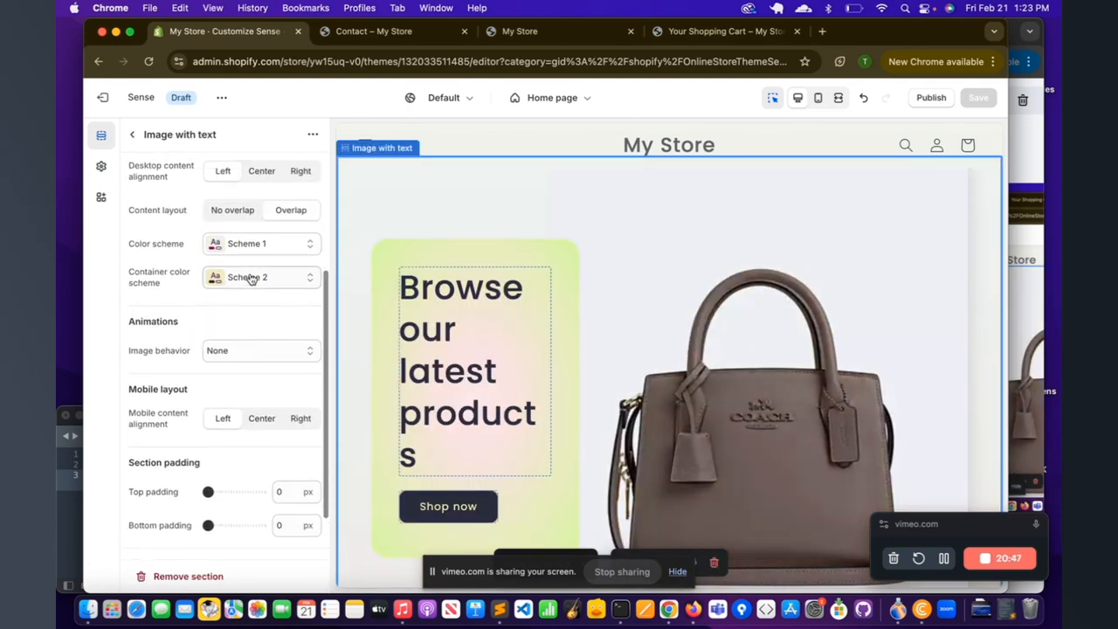
{"action": "left_click", "coordinate": [250, 278]}
{"action": "left_click", "coordinate": [241, 461]}
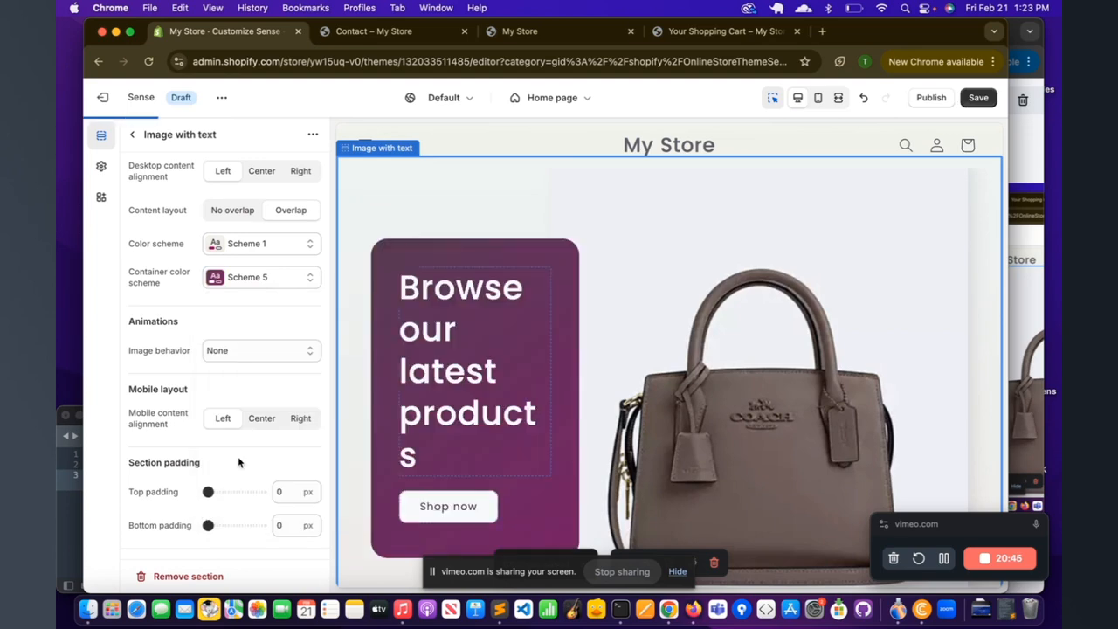
{"action": "left_click", "coordinate": [978, 98]}
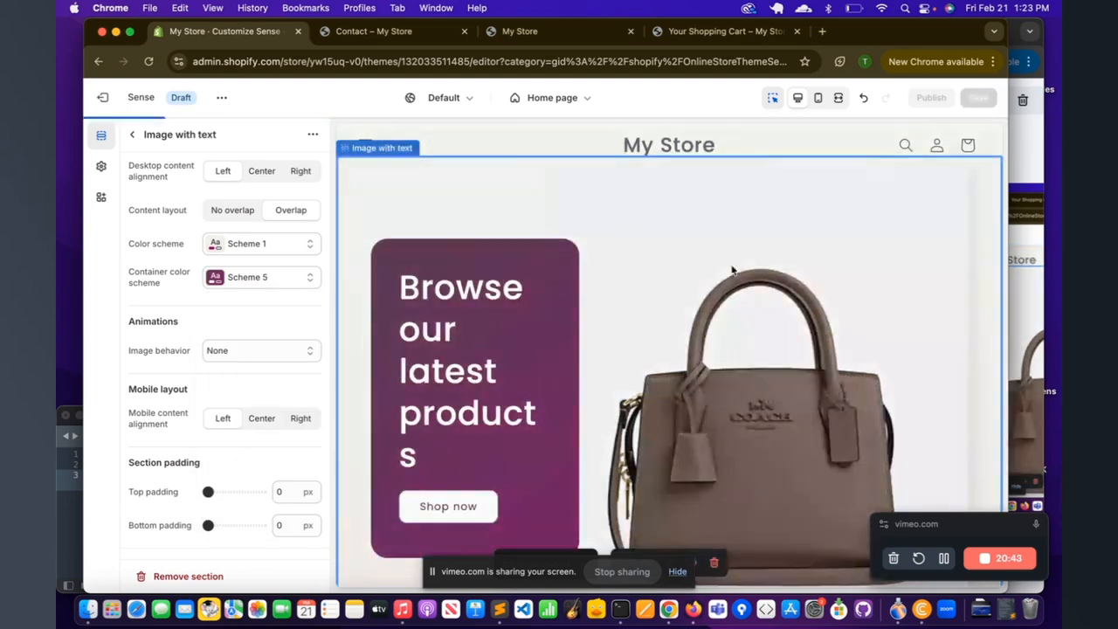
Preview the Sense draft theme in the storefront and look over its home page down to the email signup.
{"action": "scroll", "coordinate": [708, 326], "scroll_direction": "down", "scroll_amount": 5}
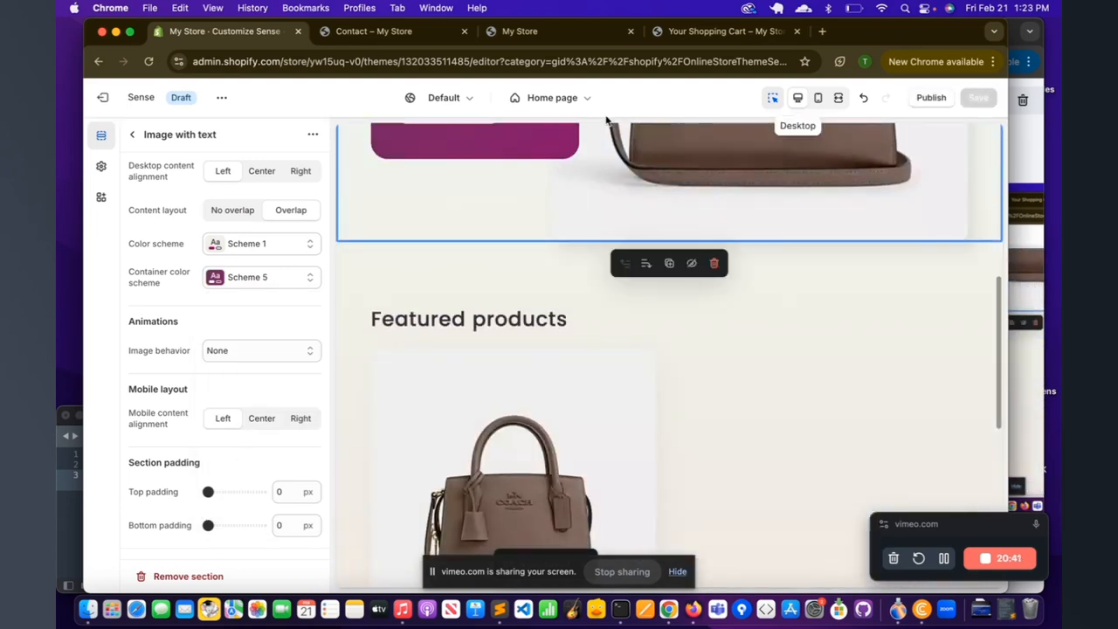
{"action": "left_click", "coordinate": [223, 98]}
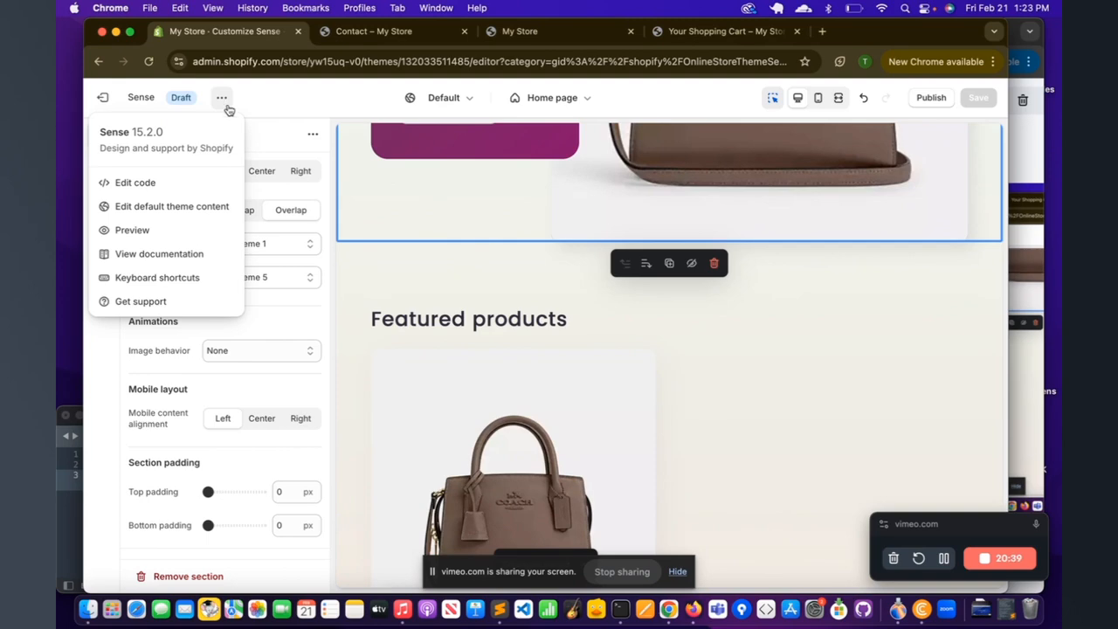
{"action": "left_click", "coordinate": [145, 227]}
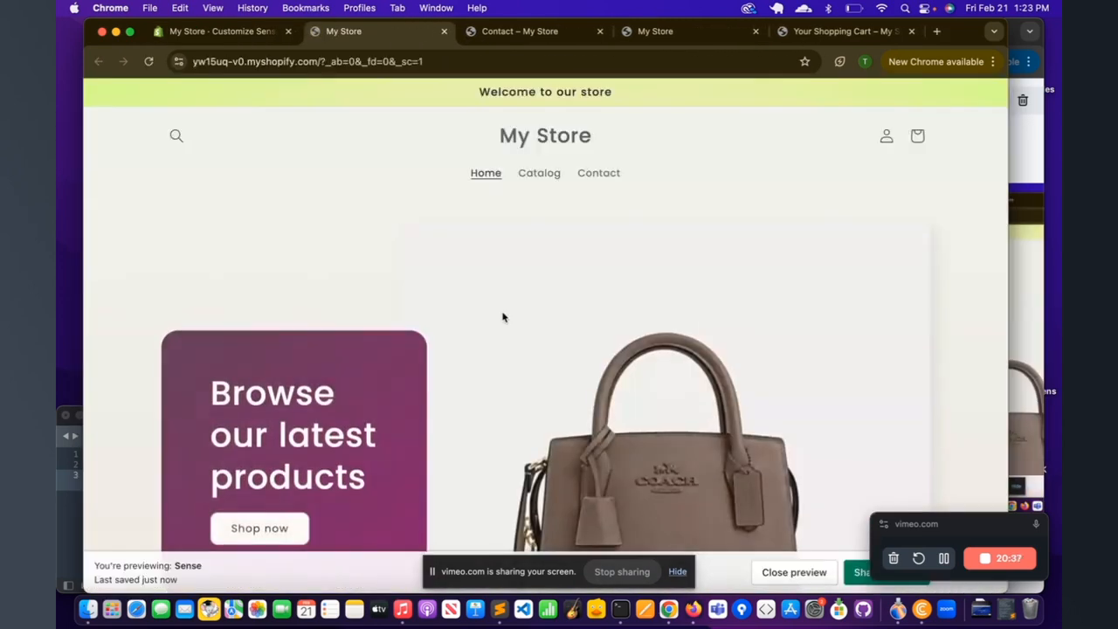
{"action": "scroll", "coordinate": [502, 317], "scroll_direction": "down", "scroll_amount": 5}
{"action": "scroll", "coordinate": [502, 317], "scroll_direction": "down", "scroll_amount": 10}
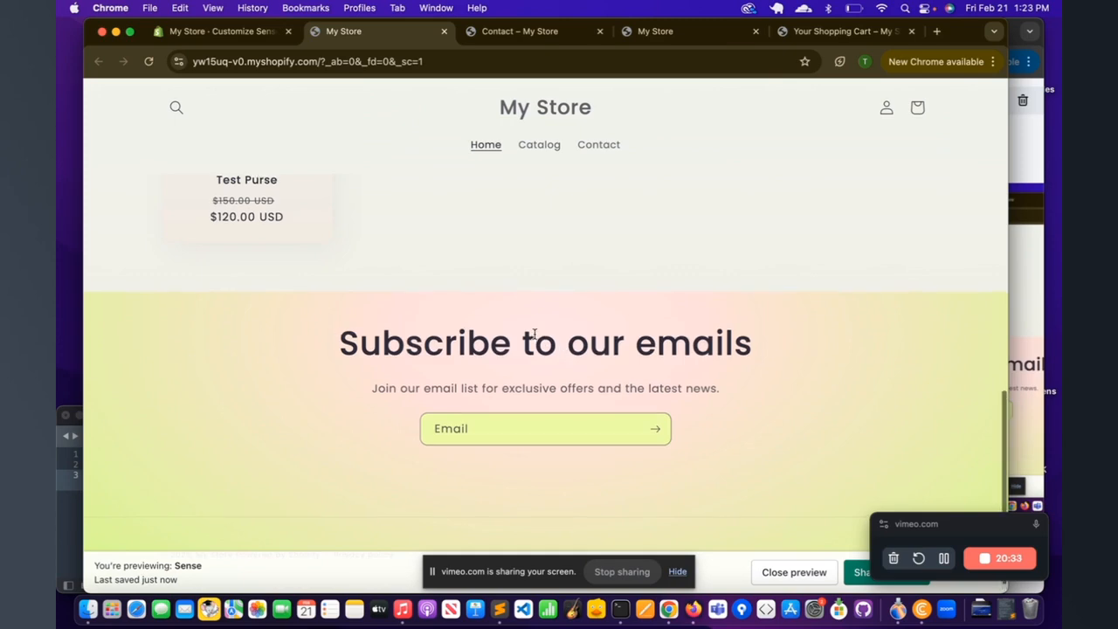
{"action": "scroll", "coordinate": [534, 339], "scroll_direction": "up", "scroll_amount": 15}
View the Catalog page in the Sense preview, then examine the Test Purse product page.
{"action": "left_click", "coordinate": [538, 174]}
{"action": "scroll", "coordinate": [553, 327], "scroll_direction": "down", "scroll_amount": 2}
{"action": "scroll", "coordinate": [554, 327], "scroll_direction": "down", "scroll_amount": 2}
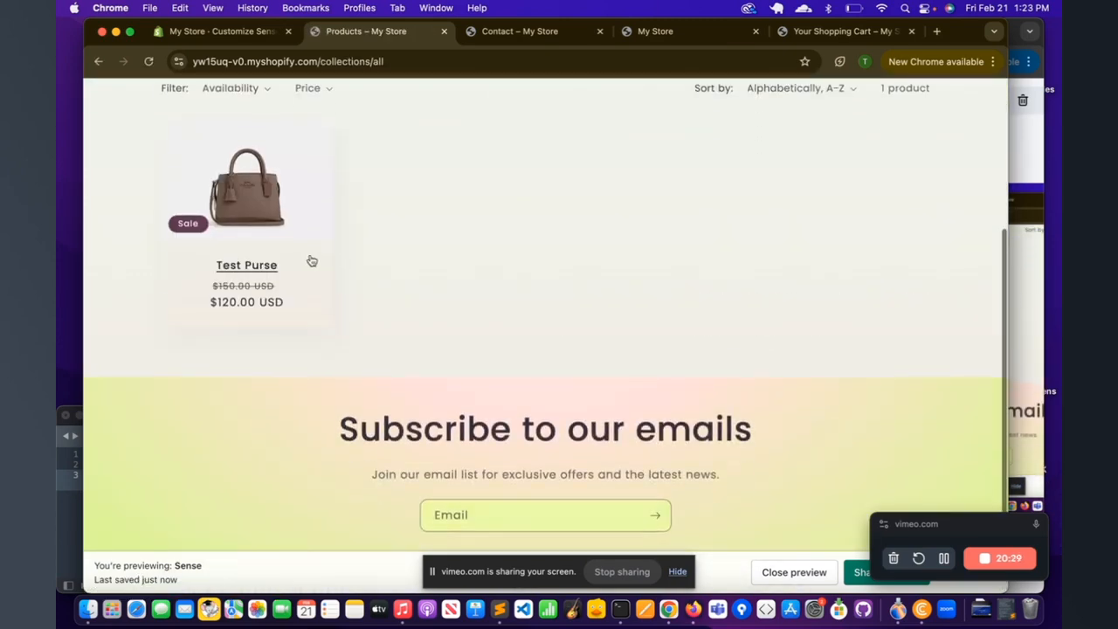
{"action": "left_click", "coordinate": [300, 260]}
{"action": "scroll", "coordinate": [650, 219], "scroll_direction": "down", "scroll_amount": 3}
{"action": "scroll", "coordinate": [650, 220], "scroll_direction": "down", "scroll_amount": 5}
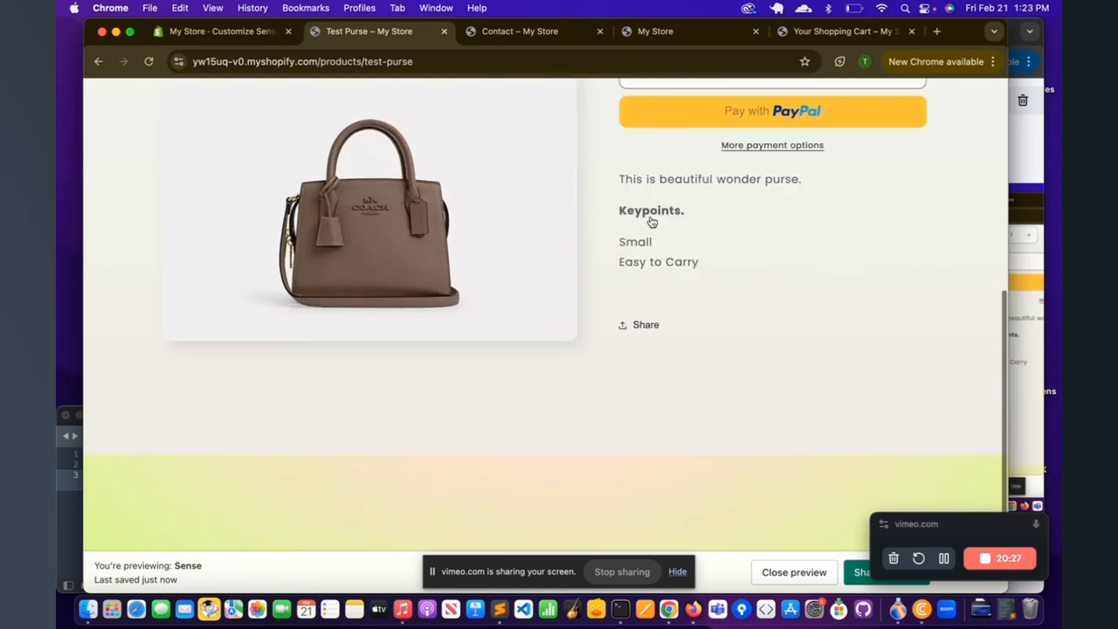
{"action": "scroll", "coordinate": [649, 219], "scroll_direction": "up", "scroll_amount": 8}
Leave the Sense editor for the store's themes page and look over the theme library and popular free themes.
{"action": "left_click", "coordinate": [241, 32]}
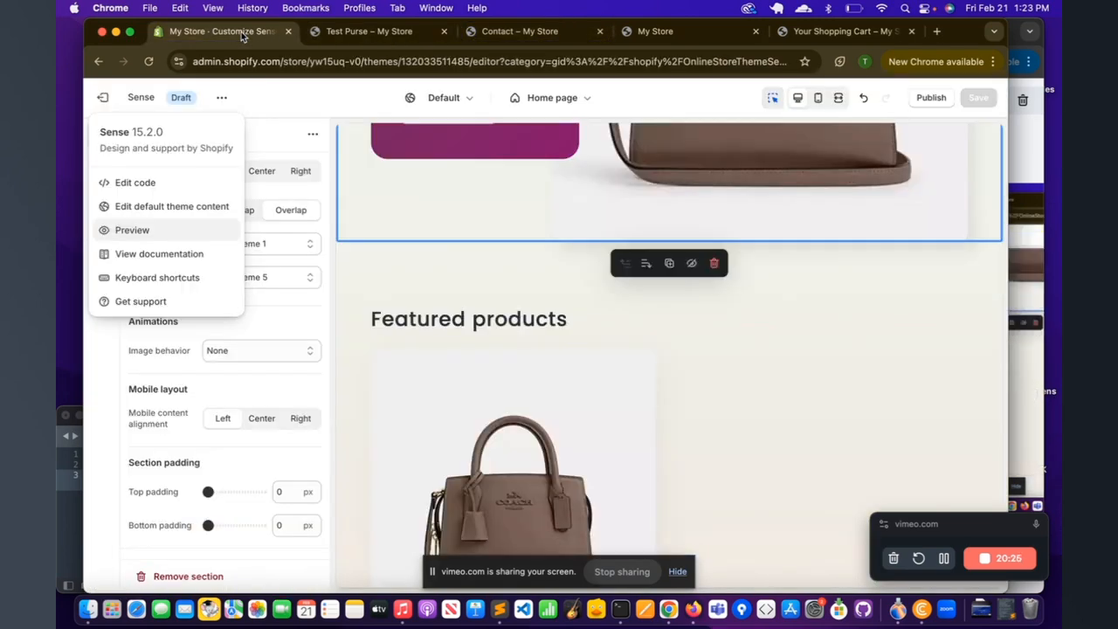
{"action": "left_click", "coordinate": [111, 101]}
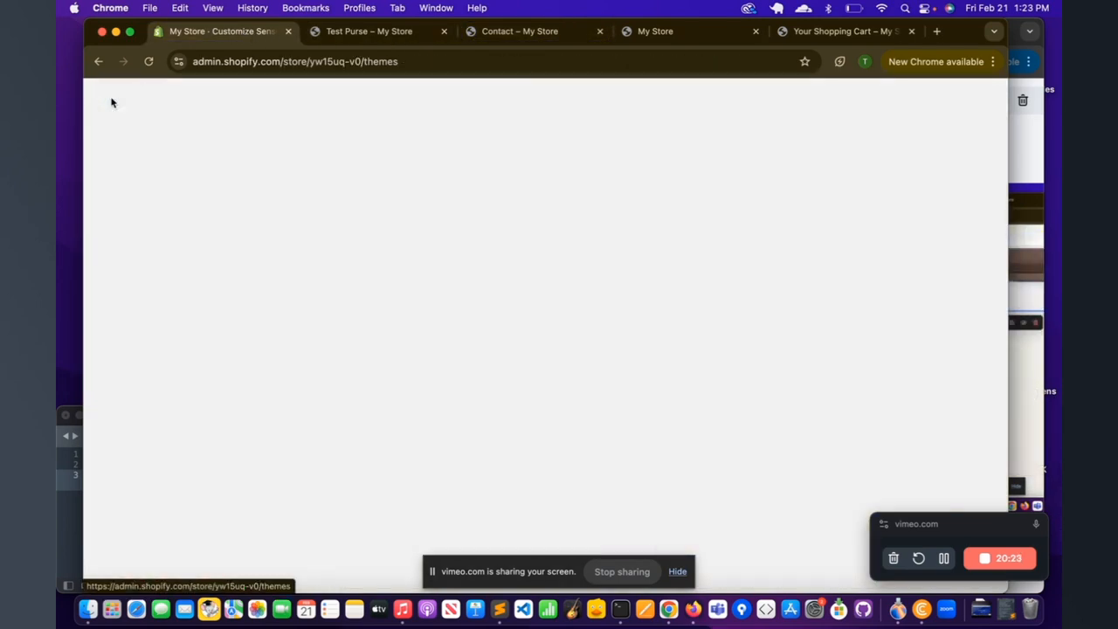
{"action": "scroll", "coordinate": [494, 374], "scroll_direction": "down", "scroll_amount": 5}
{"action": "scroll", "coordinate": [494, 377], "scroll_direction": "down", "scroll_amount": 5}
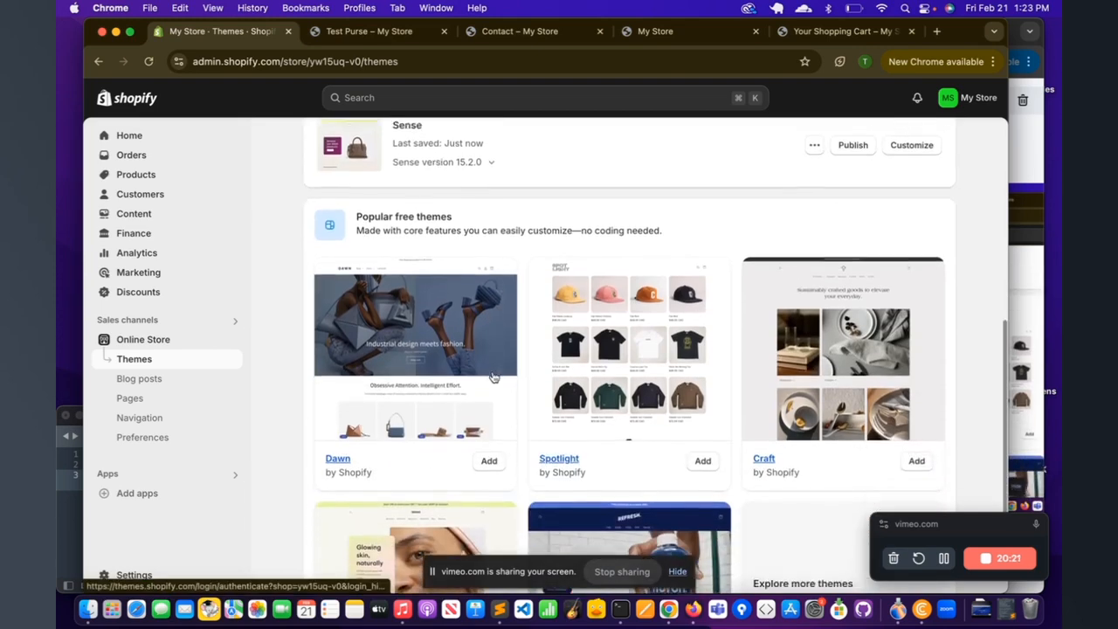
{"action": "scroll", "coordinate": [515, 346], "scroll_direction": "up", "scroll_amount": 10}
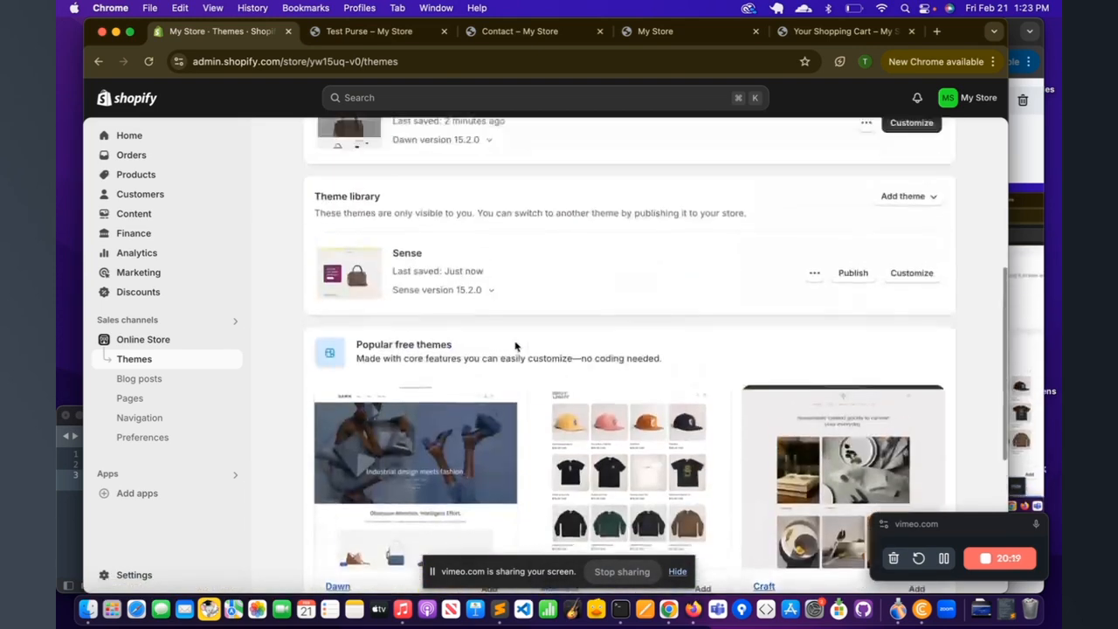
Check the version status of the Sense and Dawn themes.
{"action": "left_click", "coordinate": [485, 420]}
{"action": "scroll", "coordinate": [488, 422], "scroll_direction": "down", "scroll_amount": 1}
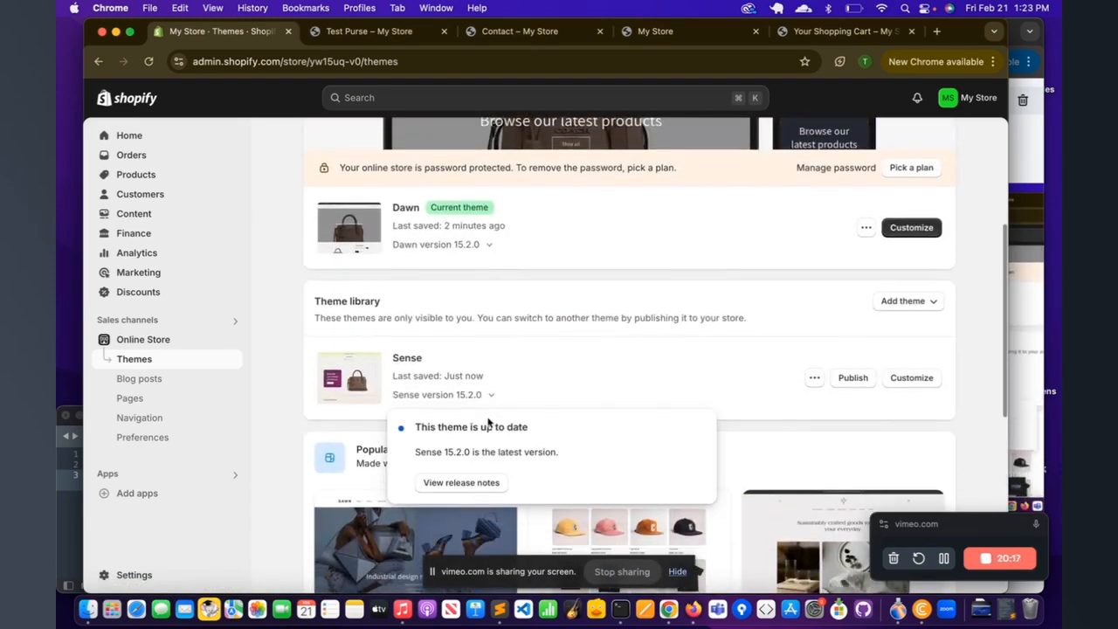
{"action": "left_click", "coordinate": [480, 245]}
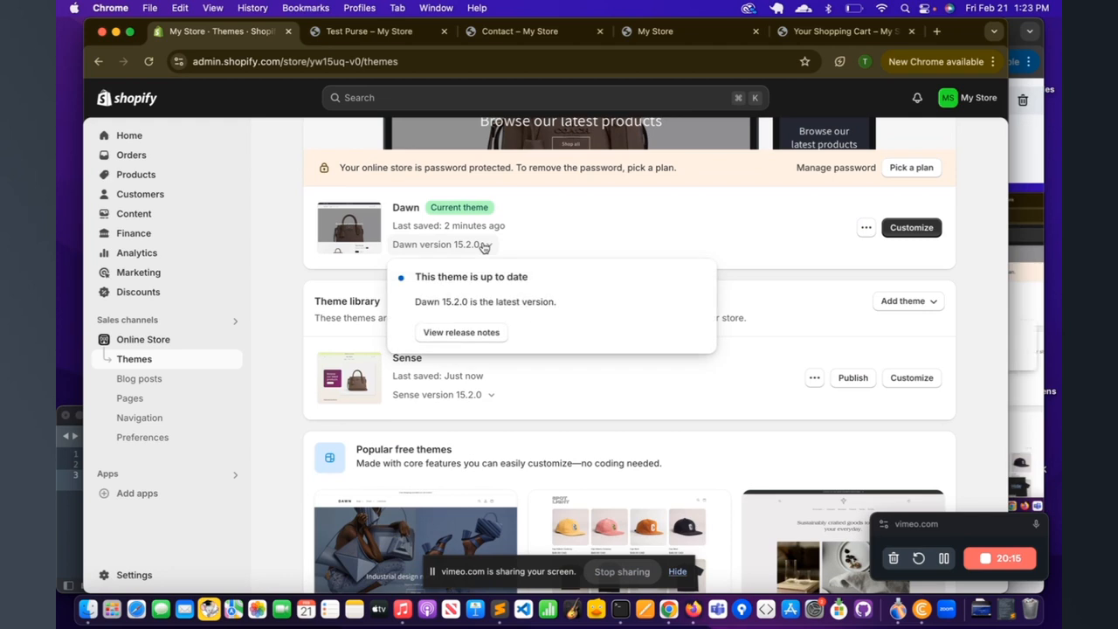
Open Dawn's release notes, continuing with the existing Shopify account, and look over its Theme Store page.
{"action": "left_click", "coordinate": [461, 332]}
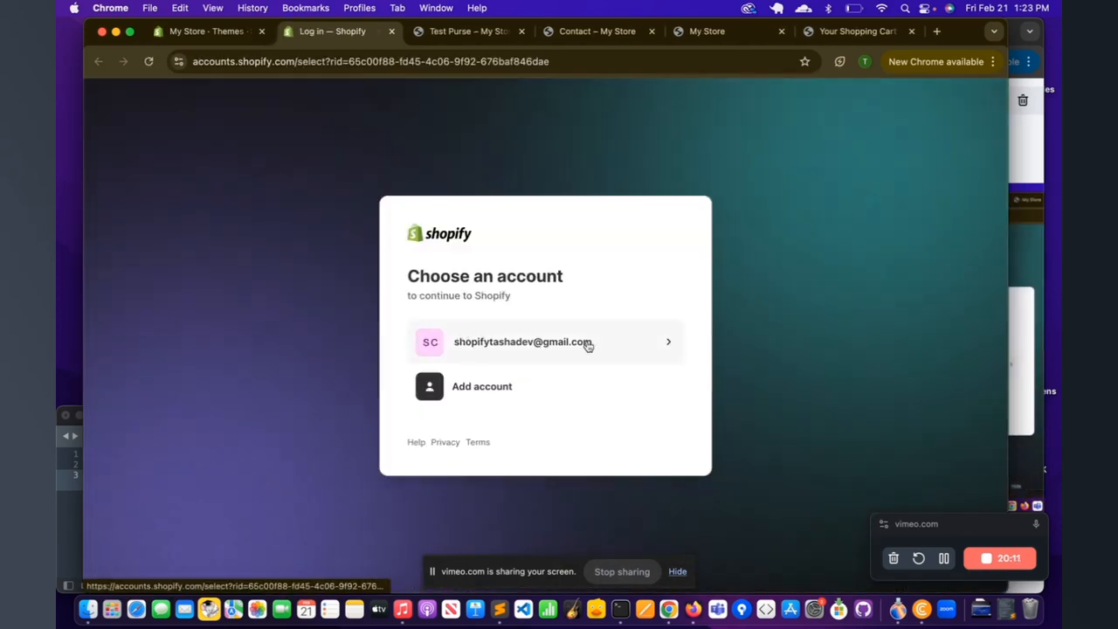
{"action": "left_click", "coordinate": [526, 343]}
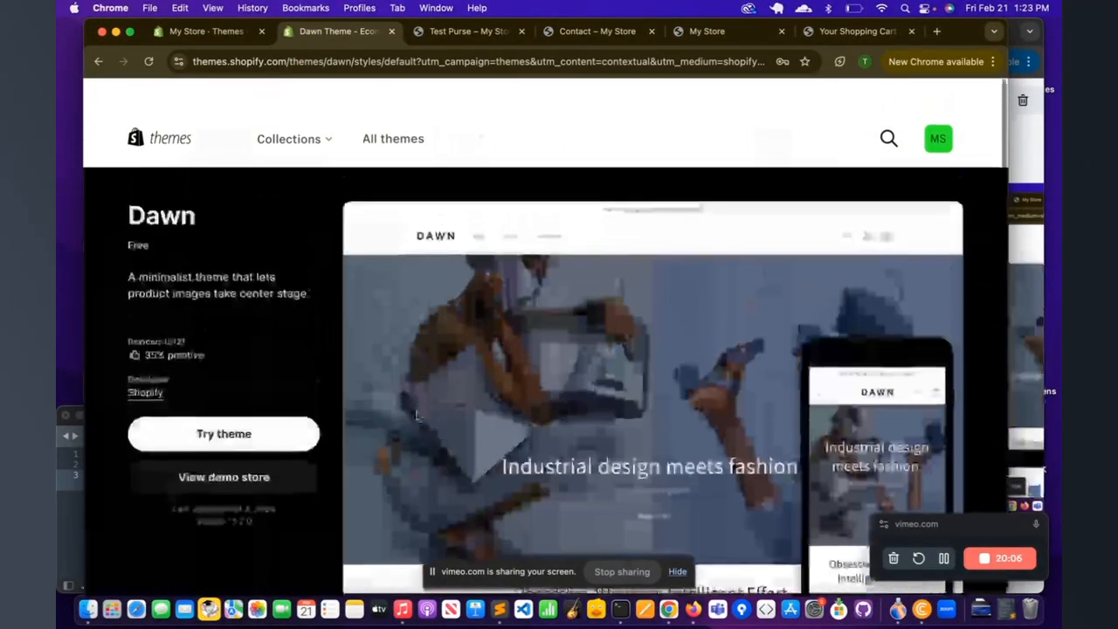
{"action": "scroll", "coordinate": [416, 412], "scroll_direction": "down", "scroll_amount": 2}
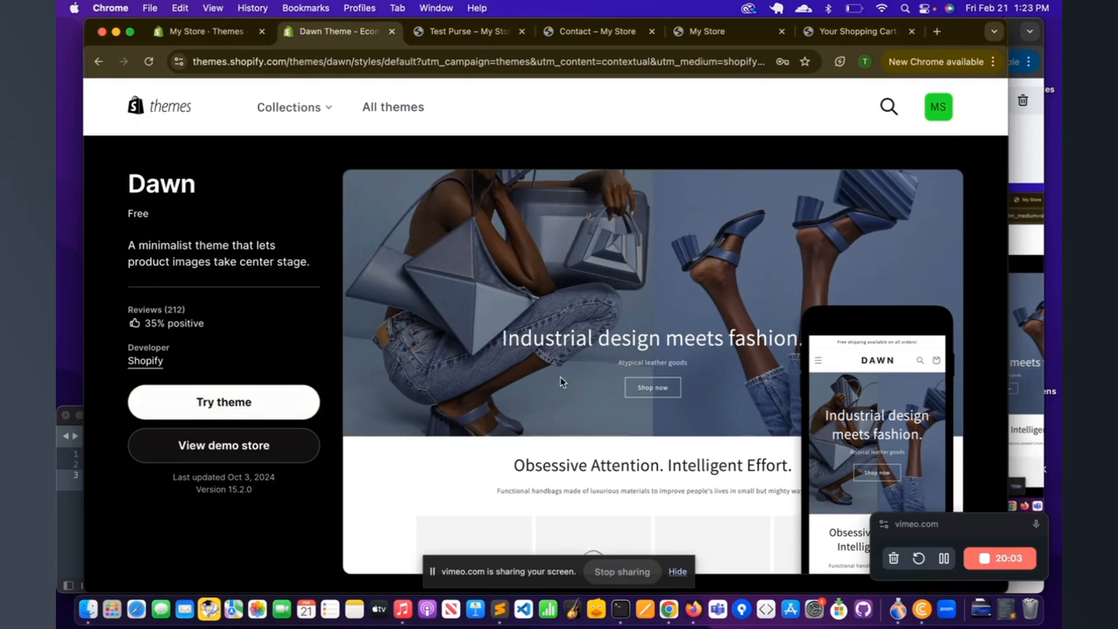
{"action": "scroll", "coordinate": [564, 376], "scroll_direction": "down", "scroll_amount": 2}
{"action": "scroll", "coordinate": [564, 379], "scroll_direction": "down", "scroll_amount": 10}
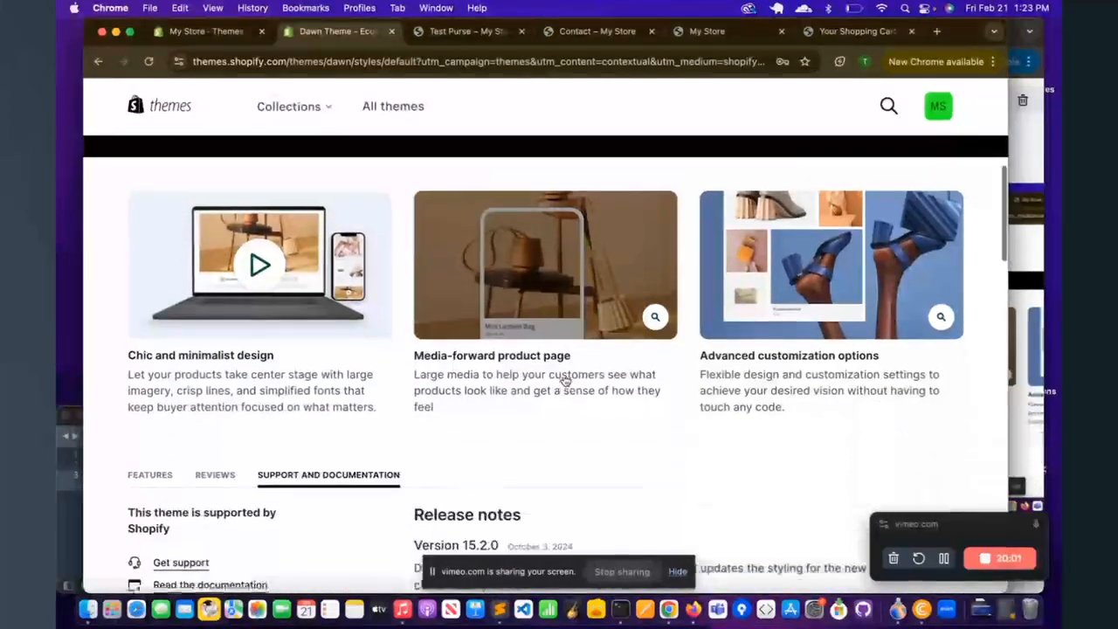
{"action": "scroll", "coordinate": [555, 376], "scroll_direction": "down", "scroll_amount": 1}
Check Dawn's customer reviews, then examine its feature list and the Theme Store promise.
{"action": "left_click", "coordinate": [211, 245]}
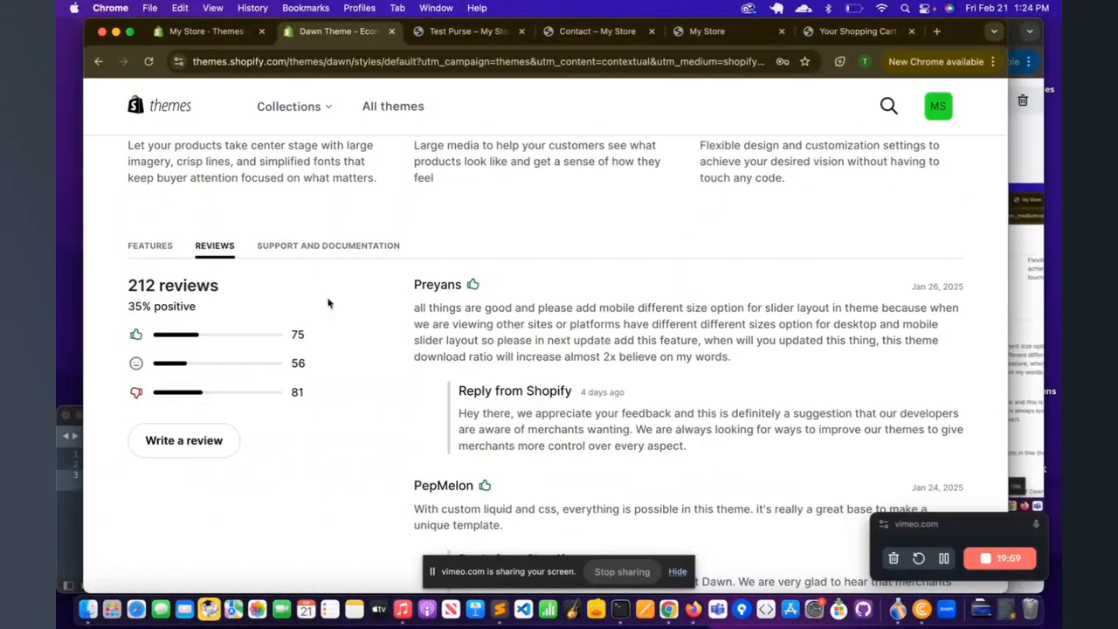
{"action": "left_click", "coordinate": [152, 248]}
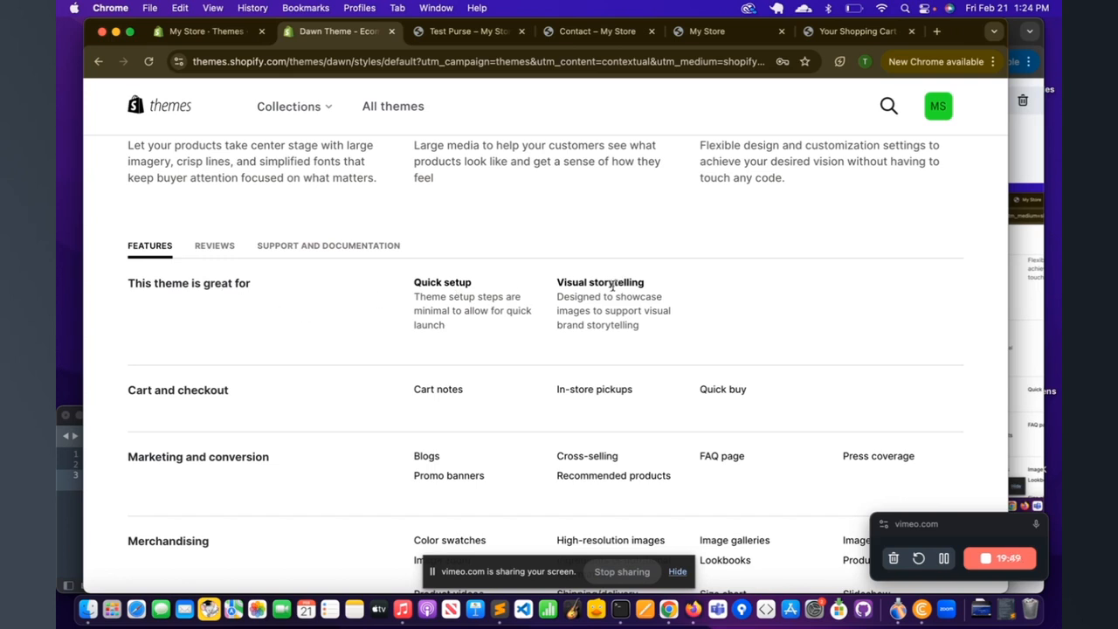
{"action": "scroll", "coordinate": [519, 354], "scroll_direction": "down", "scroll_amount": 3}
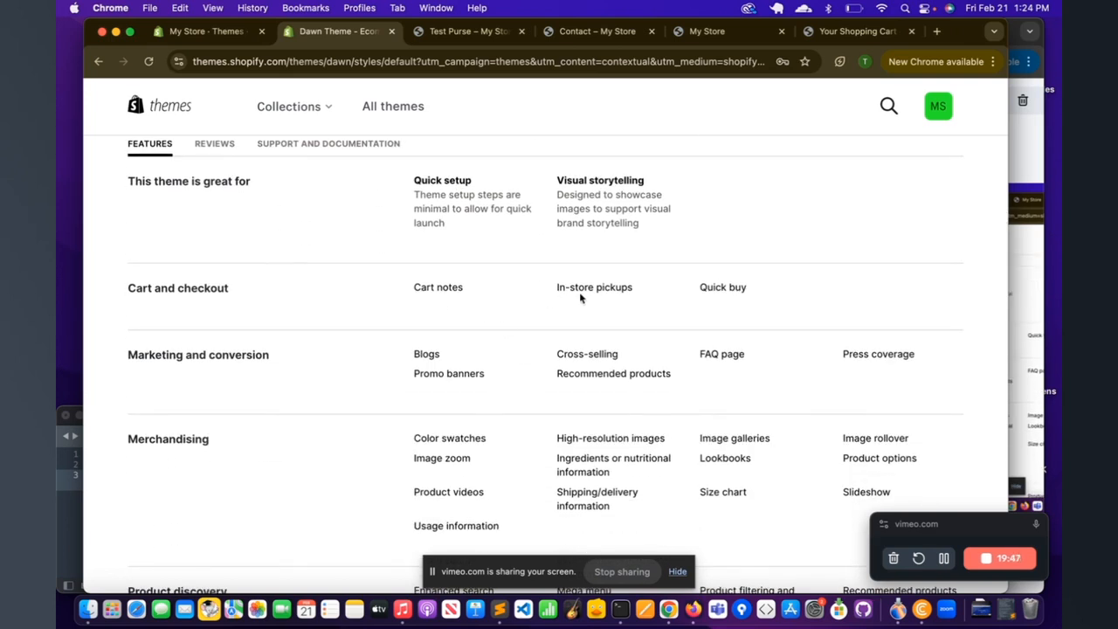
{"action": "scroll", "coordinate": [407, 369], "scroll_direction": "down", "scroll_amount": 2}
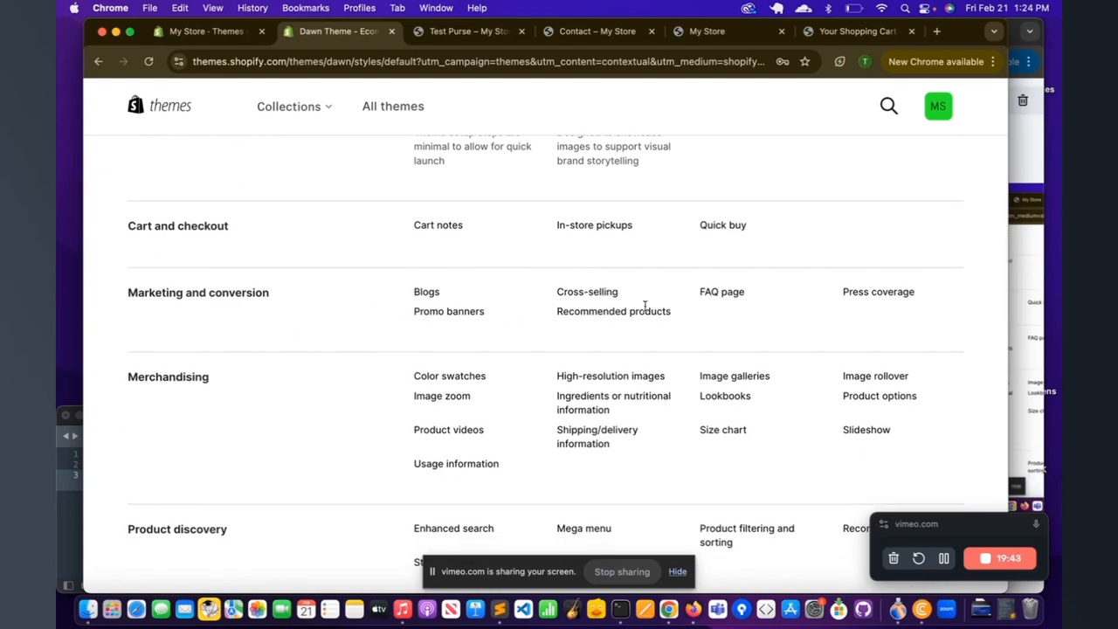
{"action": "scroll", "coordinate": [364, 370], "scroll_direction": "down", "scroll_amount": 2}
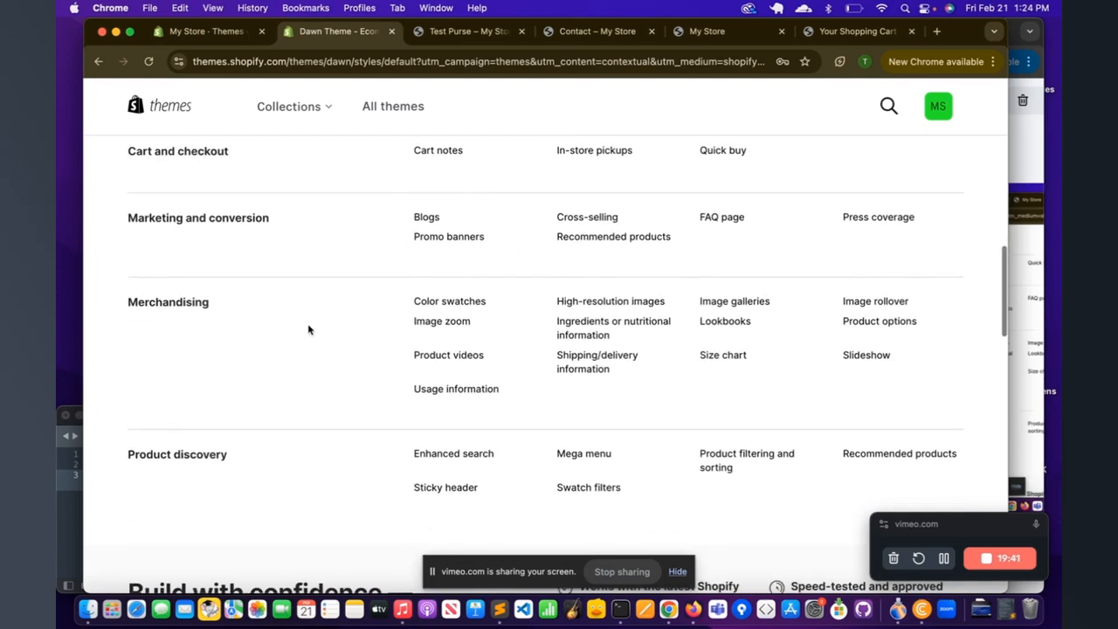
{"action": "scroll", "coordinate": [222, 361], "scroll_direction": "down", "scroll_amount": 3}
{"action": "scroll", "coordinate": [568, 379], "scroll_direction": "down", "scroll_amount": 10}
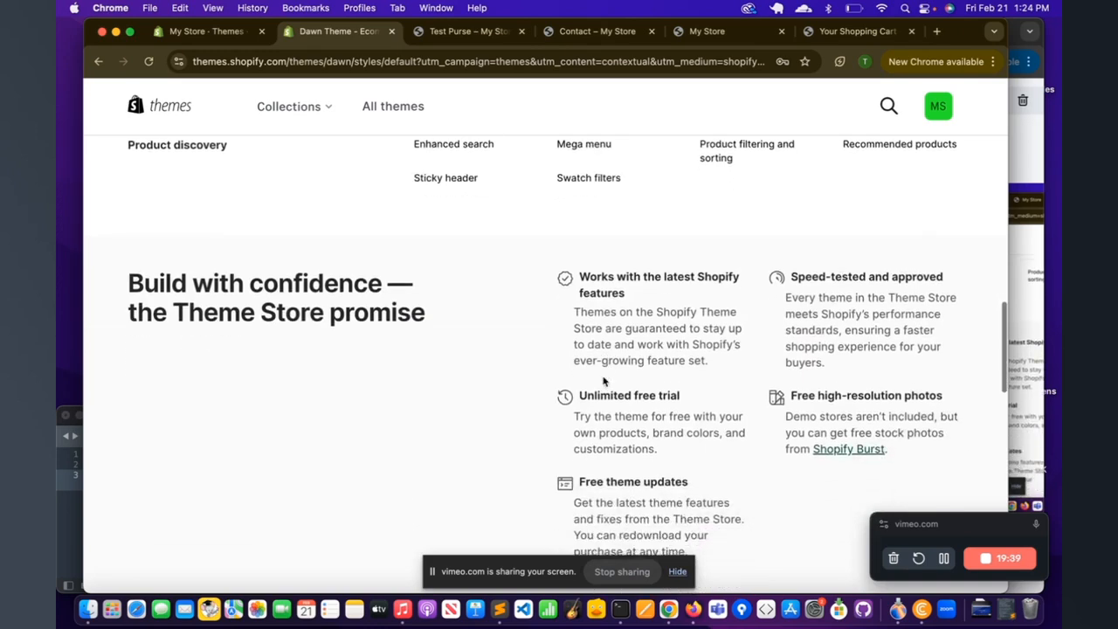
Open the Fetch theme from the suggested themes and examine its full feature list.
{"action": "scroll", "coordinate": [602, 377], "scroll_direction": "down", "scroll_amount": 8}
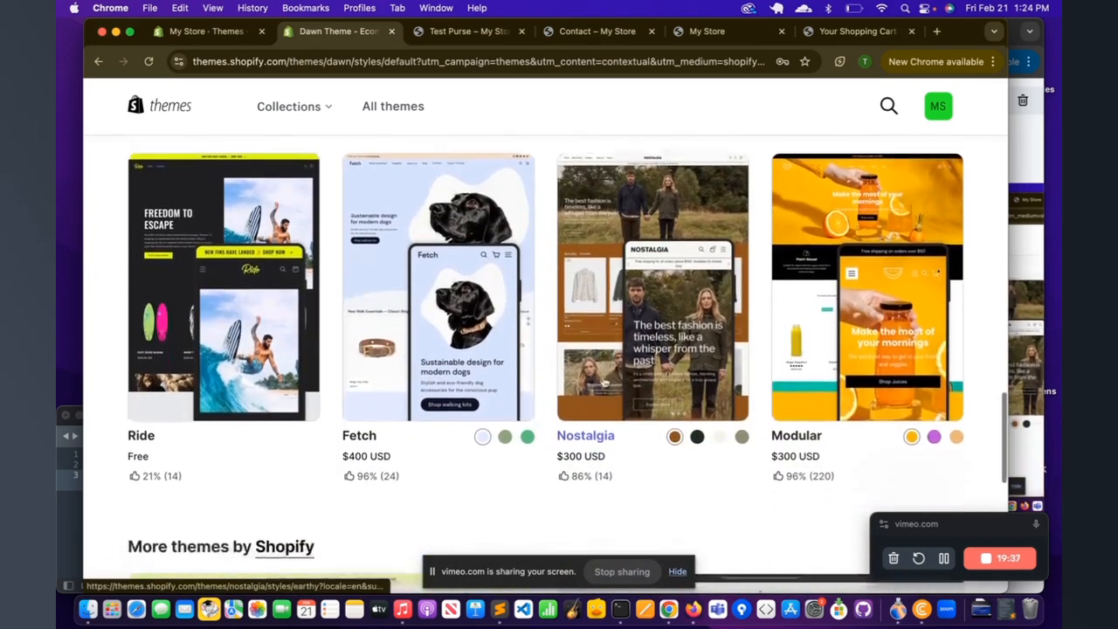
{"action": "left_click", "coordinate": [456, 292]}
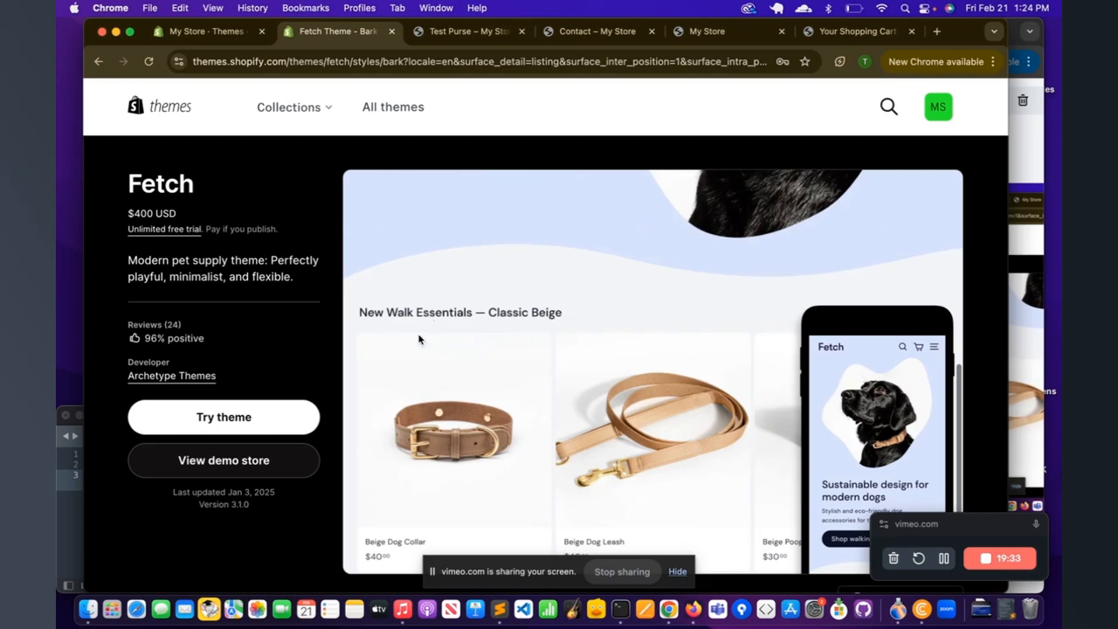
{"action": "scroll", "coordinate": [419, 339], "scroll_direction": "down", "scroll_amount": 15}
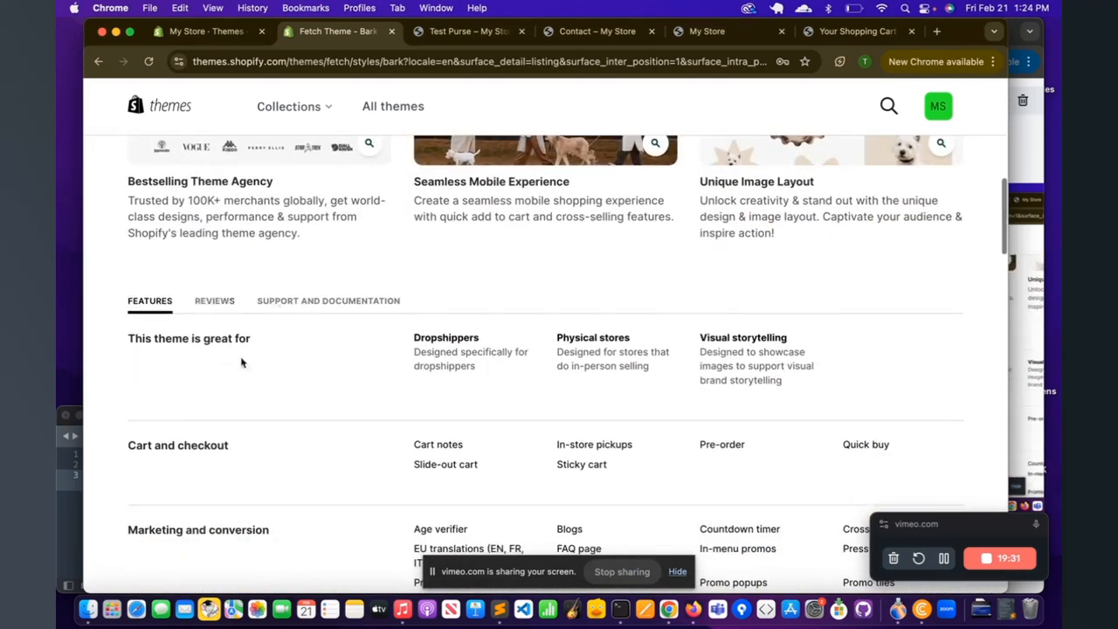
{"action": "scroll", "coordinate": [241, 363], "scroll_direction": "down", "scroll_amount": 2}
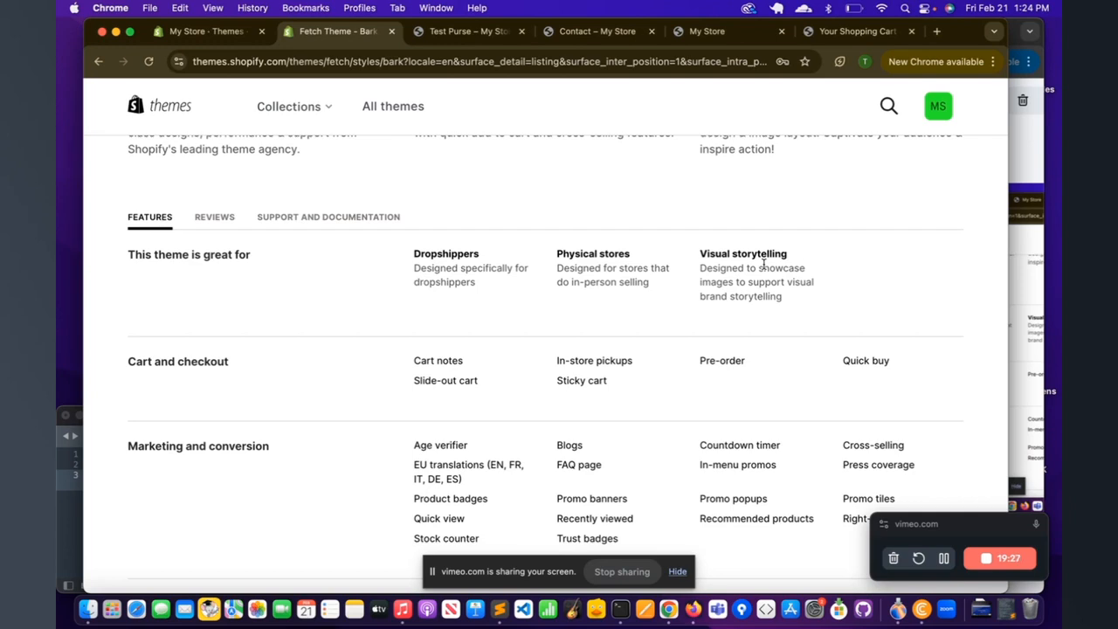
{"action": "scroll", "coordinate": [559, 347], "scroll_direction": "down", "scroll_amount": 2}
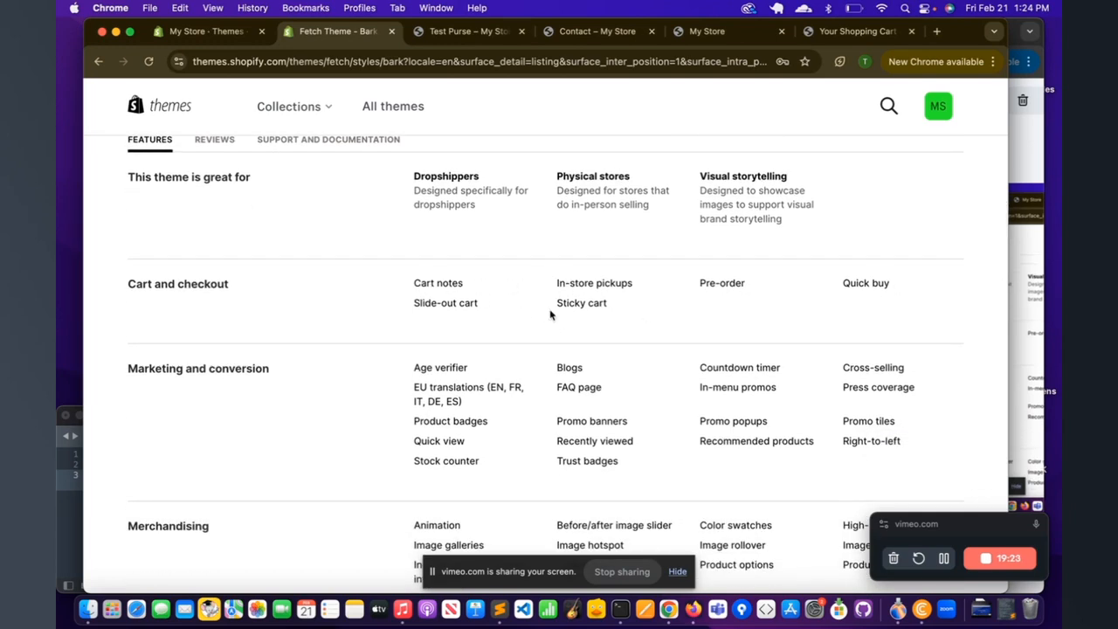
{"action": "scroll", "coordinate": [544, 316], "scroll_direction": "down", "scroll_amount": 3}
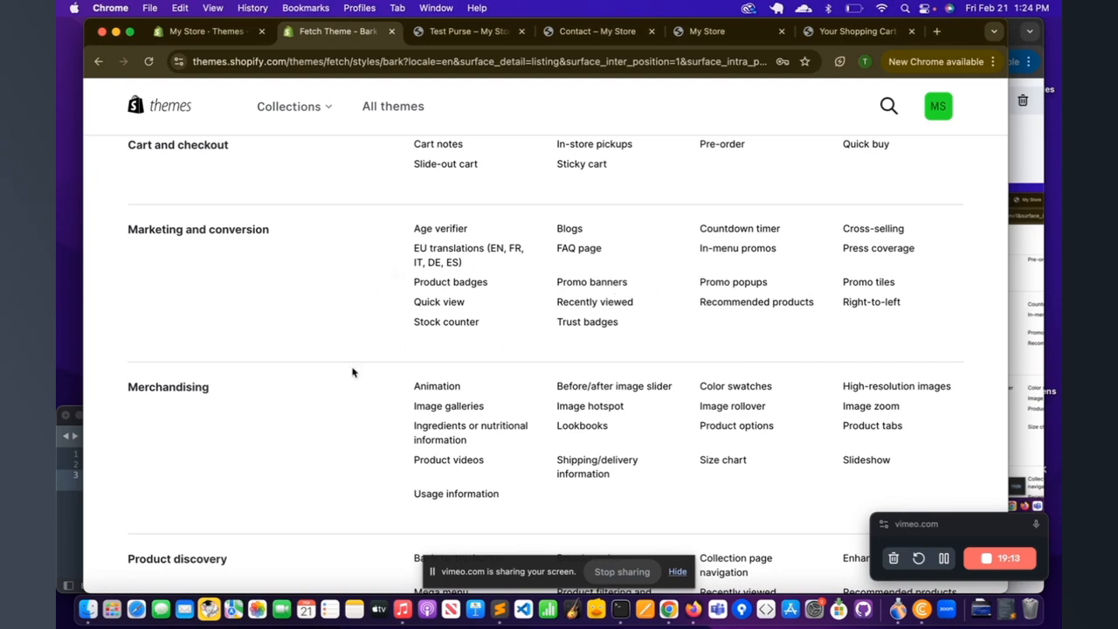
{"action": "scroll", "coordinate": [421, 443], "scroll_direction": "down", "scroll_amount": 5}
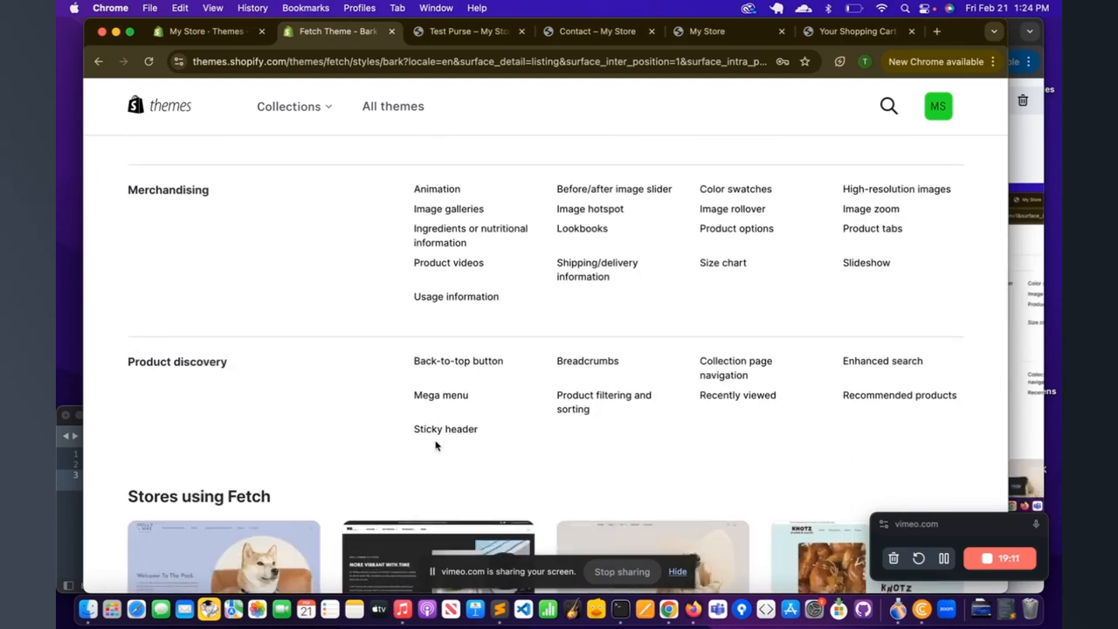
{"action": "scroll", "coordinate": [423, 448], "scroll_direction": "up", "scroll_amount": 10}
{"action": "scroll", "coordinate": [437, 447], "scroll_direction": "up", "scroll_amount": 5}
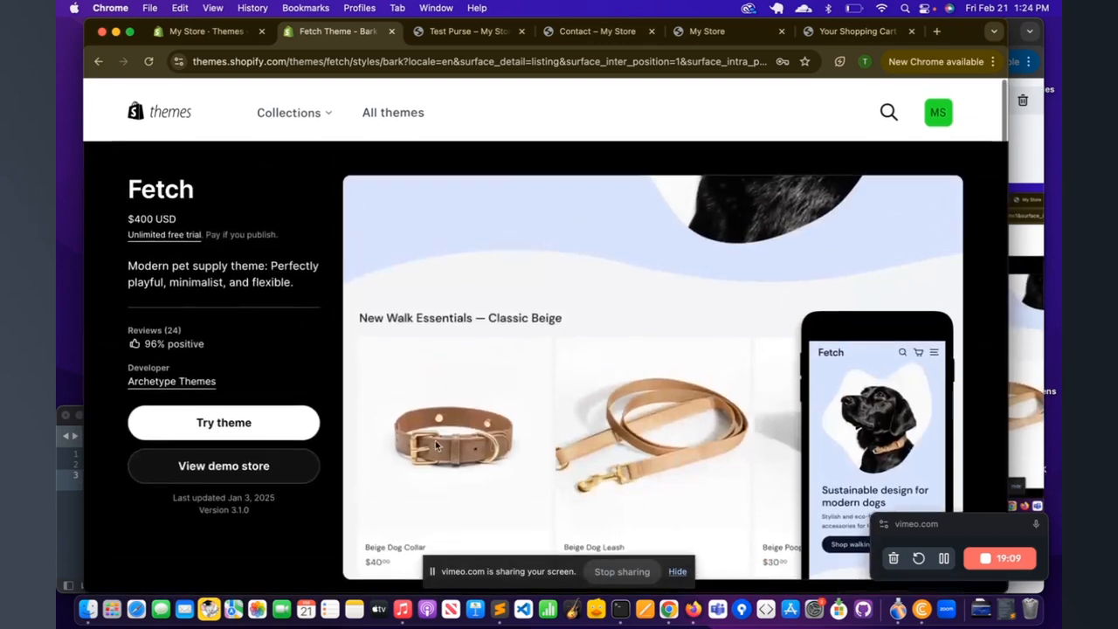
Open Fetch's demo store in the Bark style and browse its home page and the beige dog collar and leash product.
{"action": "left_click", "coordinate": [206, 468]}
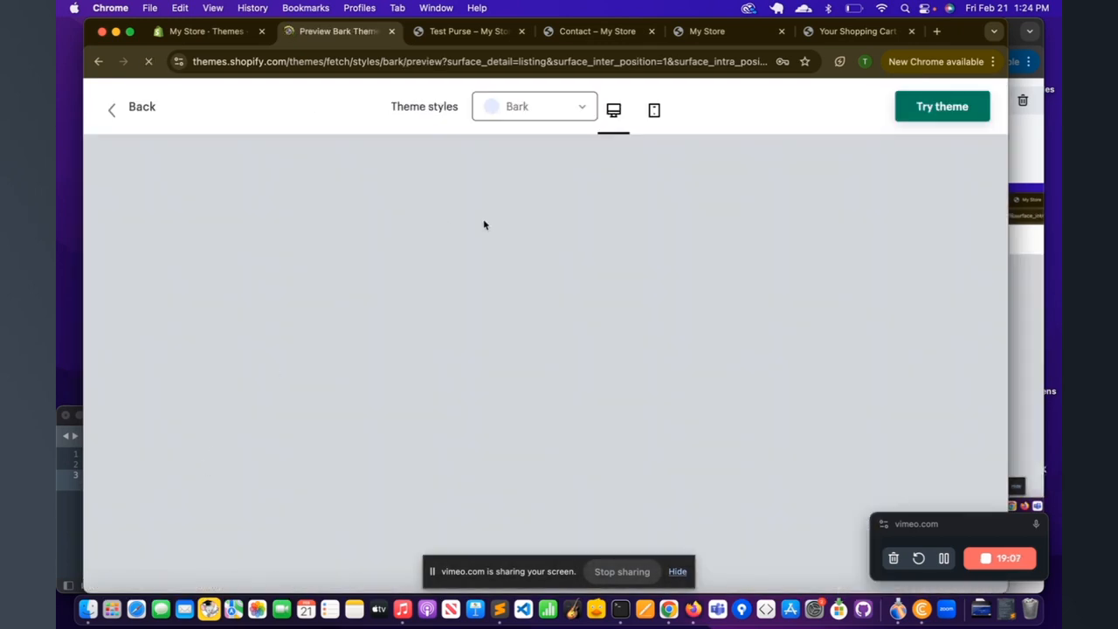
{"action": "scroll", "coordinate": [420, 255], "scroll_direction": "down", "scroll_amount": 5}
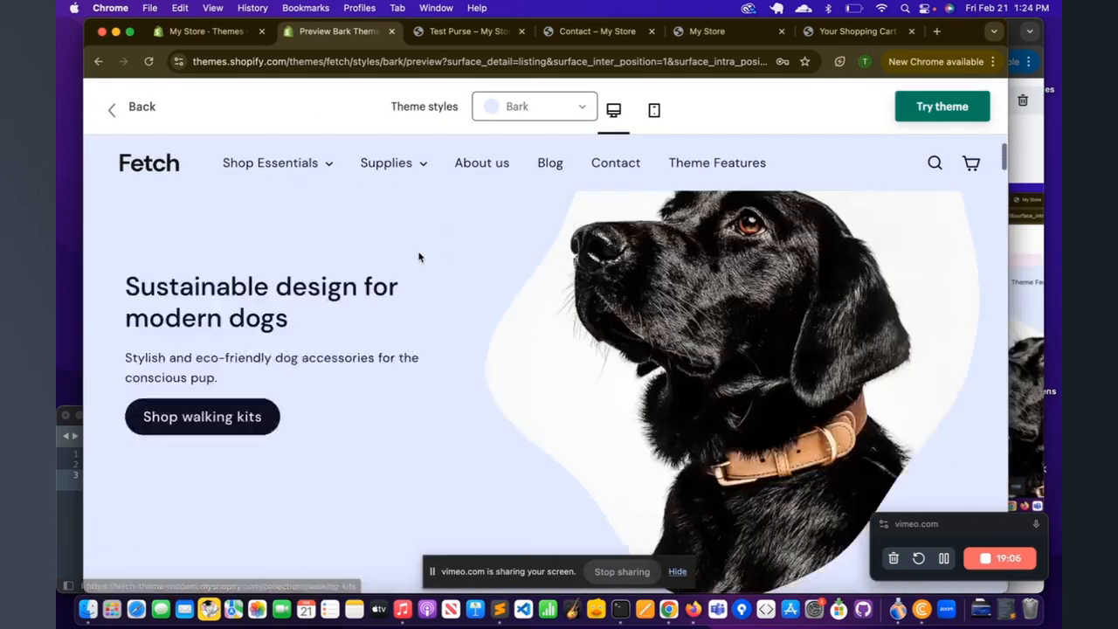
{"action": "scroll", "coordinate": [419, 257], "scroll_direction": "down", "scroll_amount": 10}
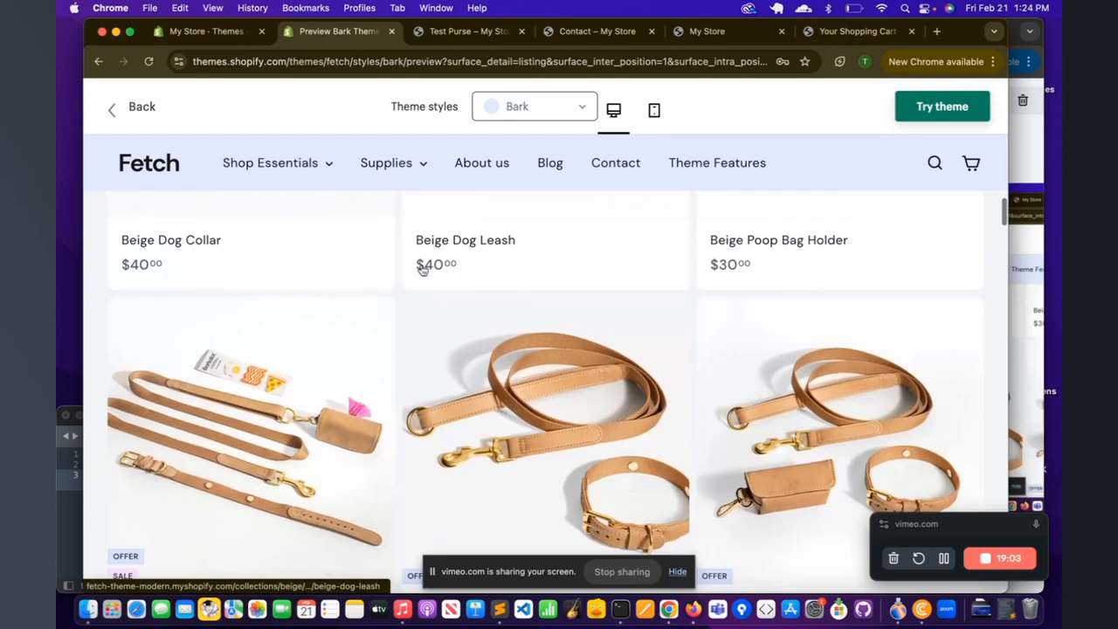
{"action": "left_click", "coordinate": [492, 389]}
{"action": "scroll", "coordinate": [491, 390], "scroll_direction": "down", "scroll_amount": 10}
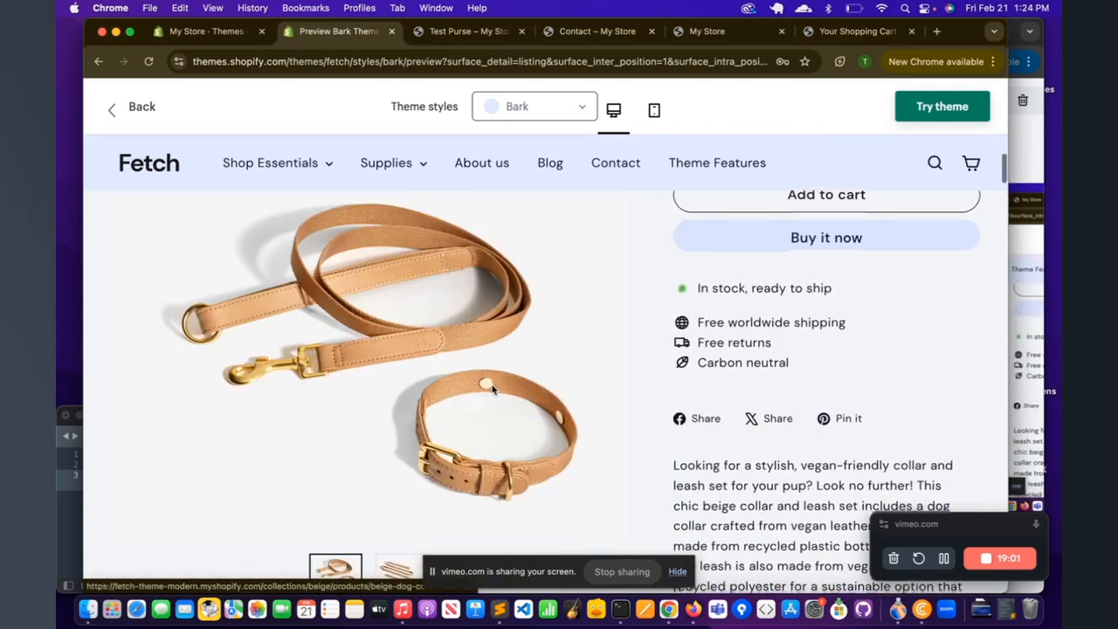
{"action": "scroll", "coordinate": [492, 390], "scroll_direction": "down", "scroll_amount": 15}
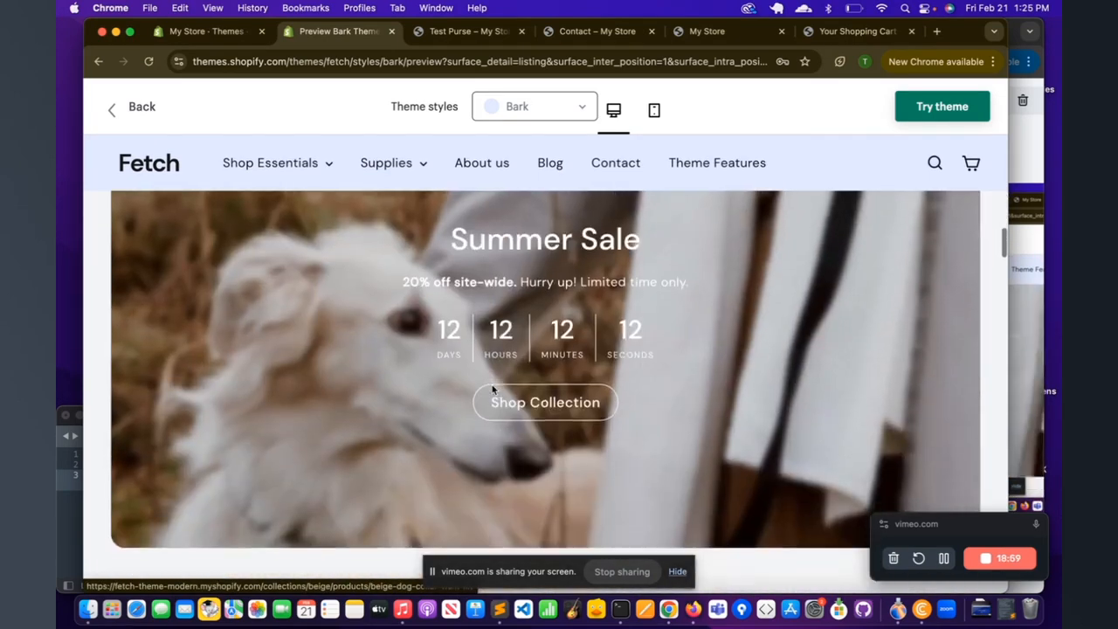
Browse the Fetch demo product page through the walking set section to the Classic Beige product recommendations.
{"action": "scroll", "coordinate": [491, 389], "scroll_direction": "down", "scroll_amount": 15}
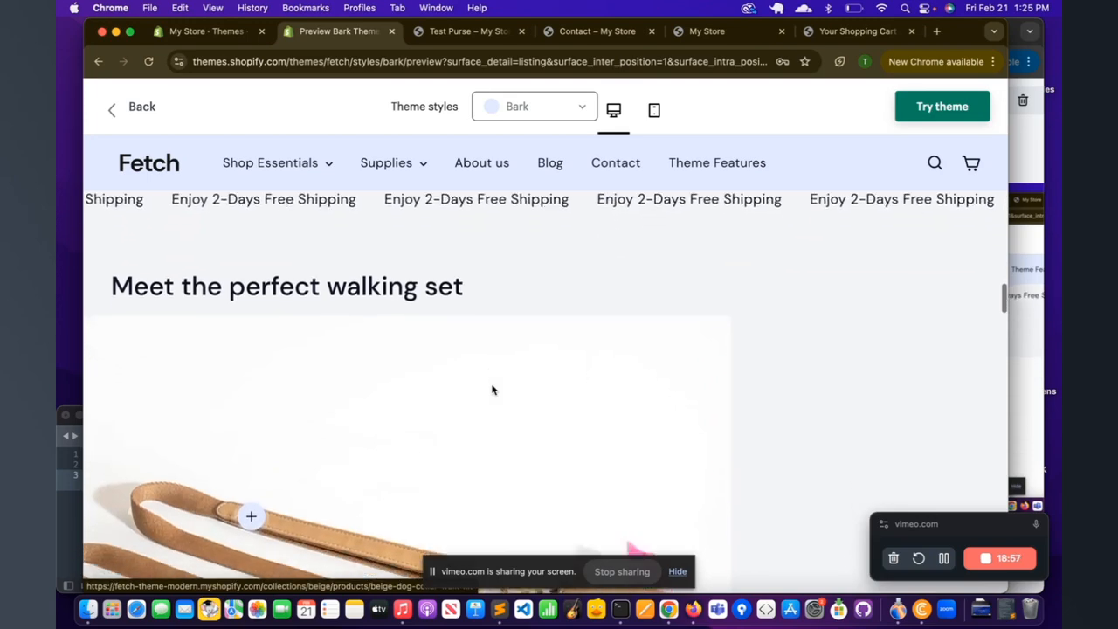
{"action": "scroll", "coordinate": [491, 389], "scroll_direction": "down", "scroll_amount": 10}
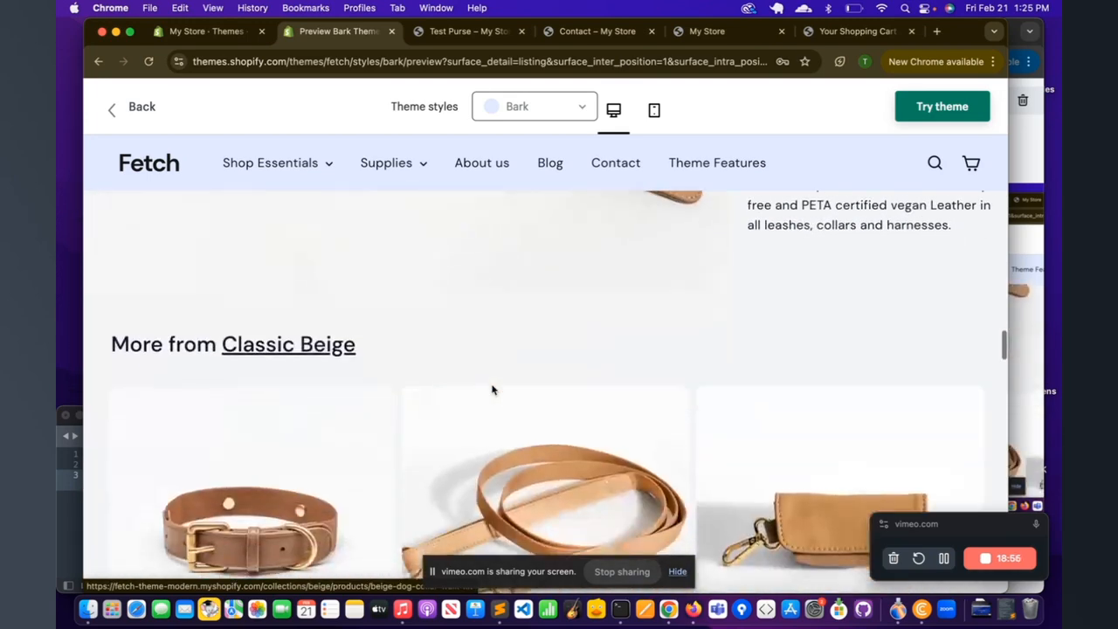
{"action": "scroll", "coordinate": [492, 389], "scroll_direction": "down", "scroll_amount": 1}
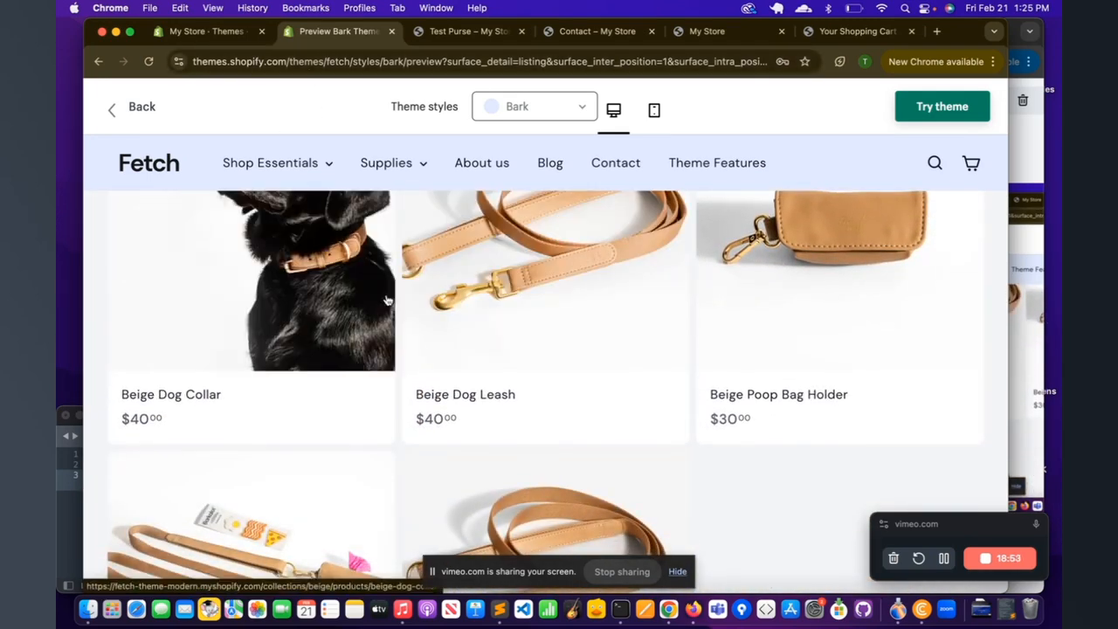
{"action": "scroll", "coordinate": [386, 297], "scroll_direction": "up", "scroll_amount": 2}
{"action": "mouse_move", "coordinate": [270, 162]}
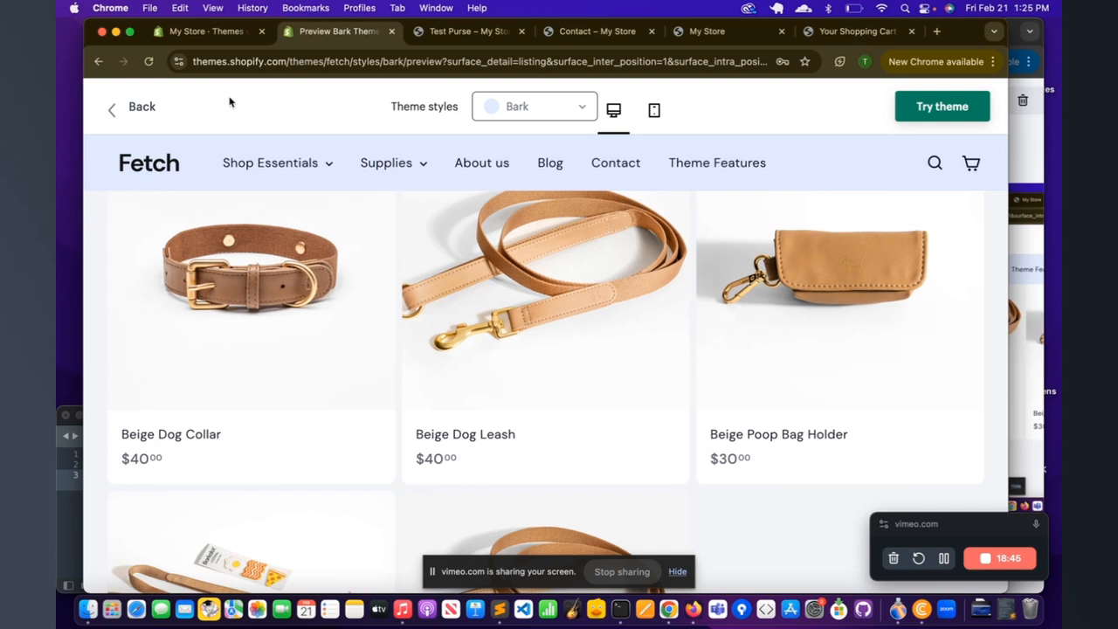
Return to the store's Themes page, dismiss the Dawn version details and review the popular free themes.
{"action": "left_click", "coordinate": [213, 35]}
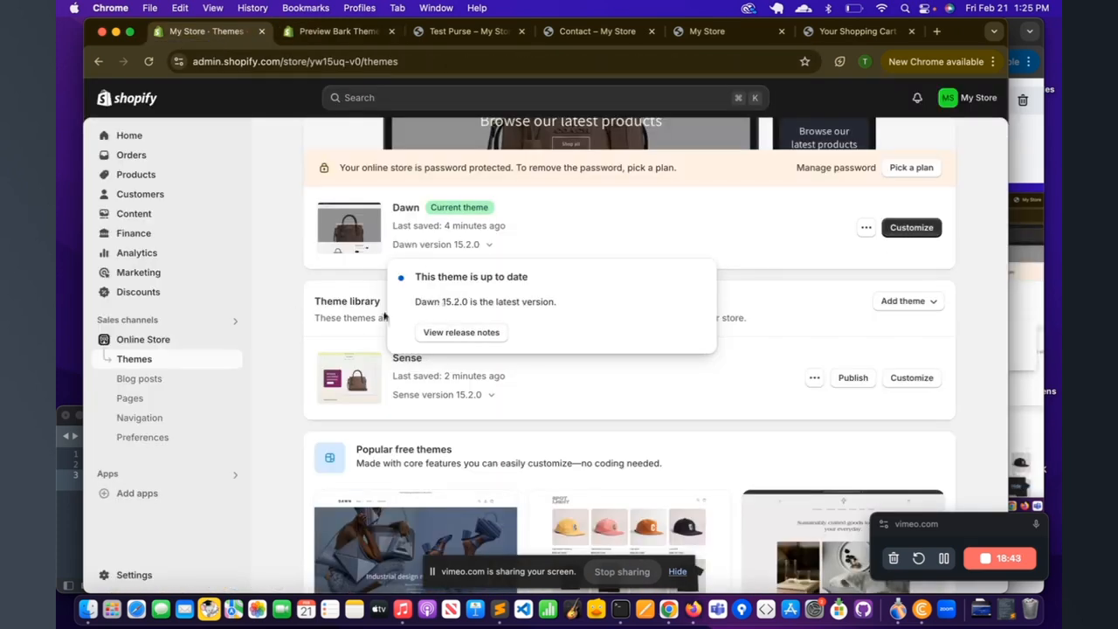
{"action": "left_click", "coordinate": [277, 310]}
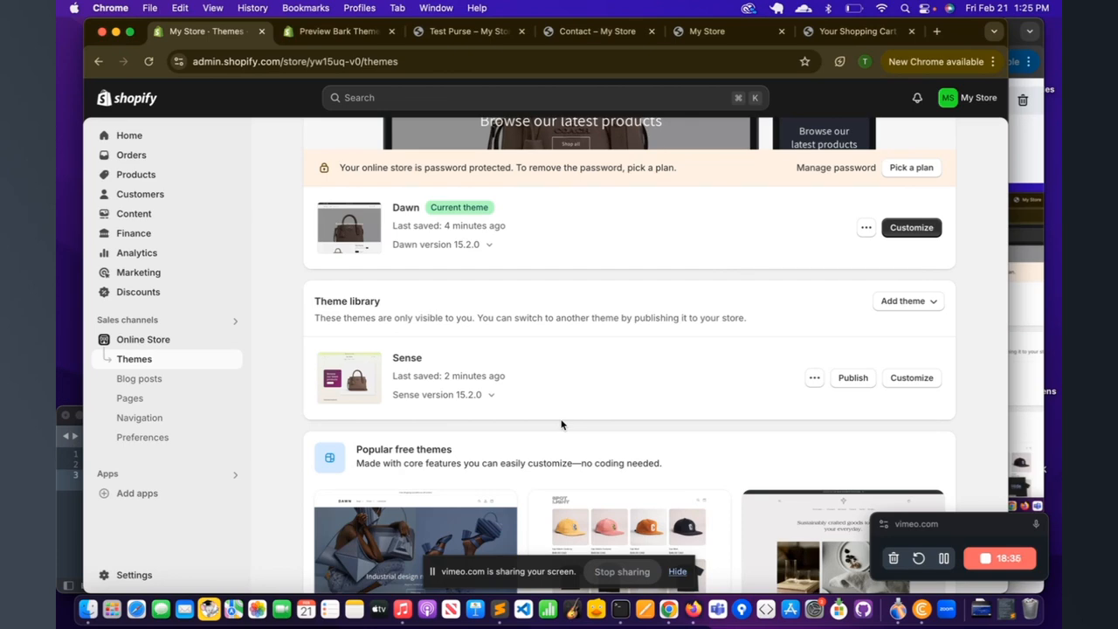
{"action": "scroll", "coordinate": [561, 379], "scroll_direction": "down", "scroll_amount": 5}
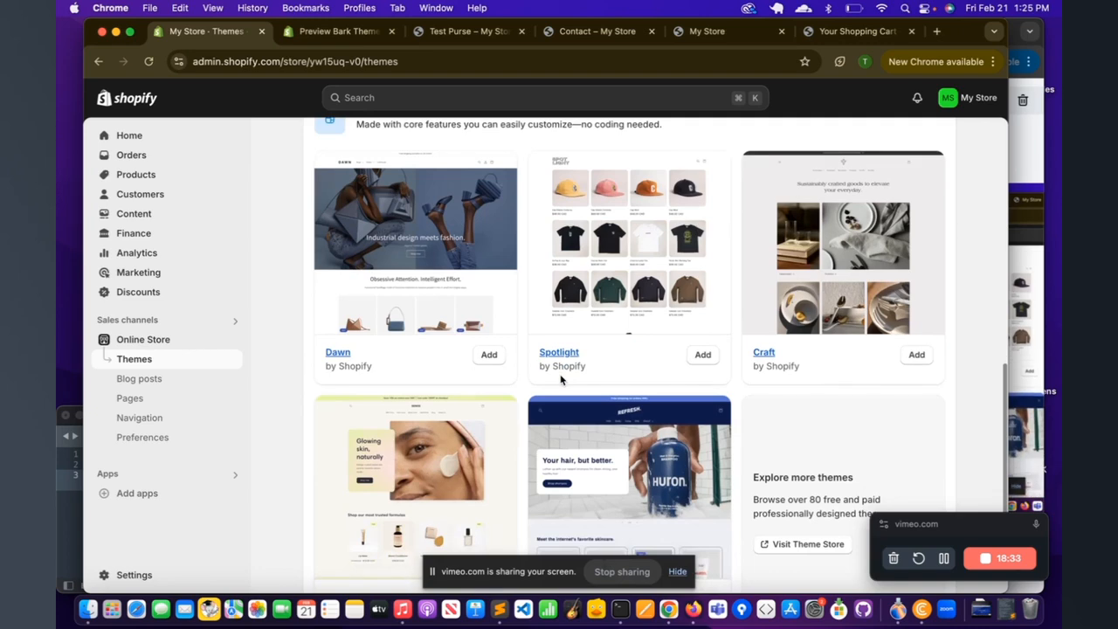
{"action": "scroll", "coordinate": [562, 379], "scroll_direction": "down", "scroll_amount": 1}
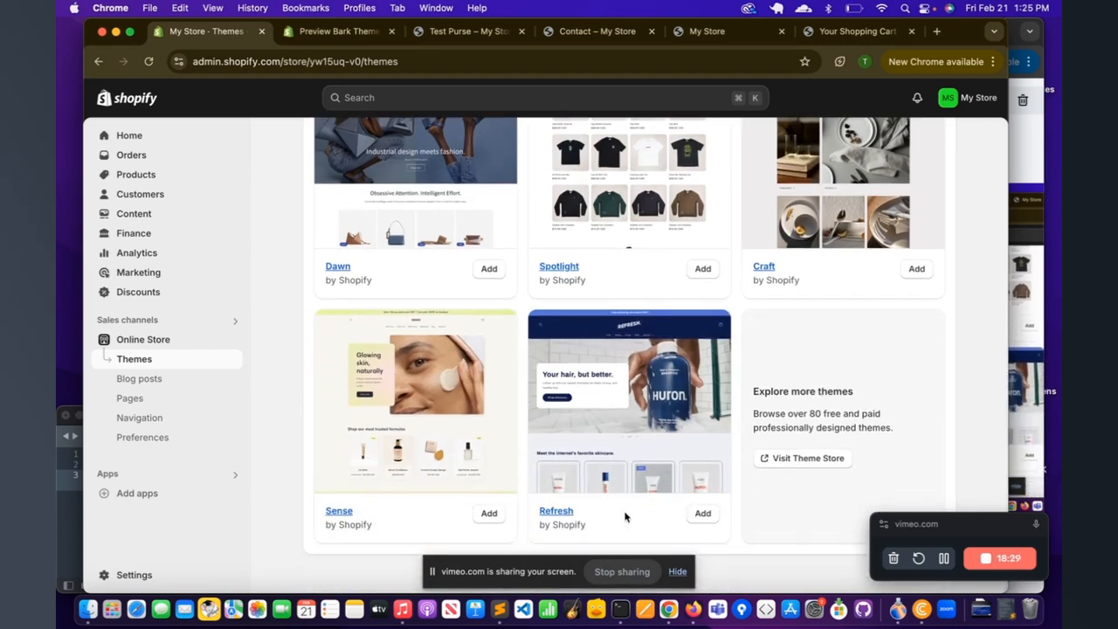
{"action": "scroll", "coordinate": [686, 402], "scroll_direction": "up", "scroll_amount": 5}
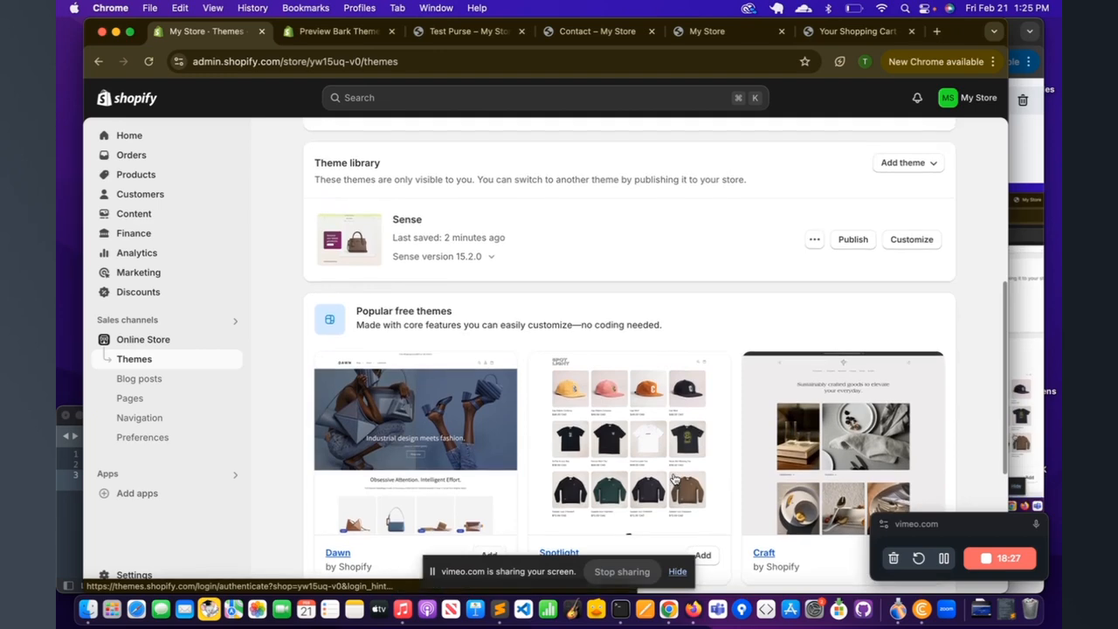
{"action": "scroll", "coordinate": [674, 477], "scroll_direction": "up", "scroll_amount": 5}
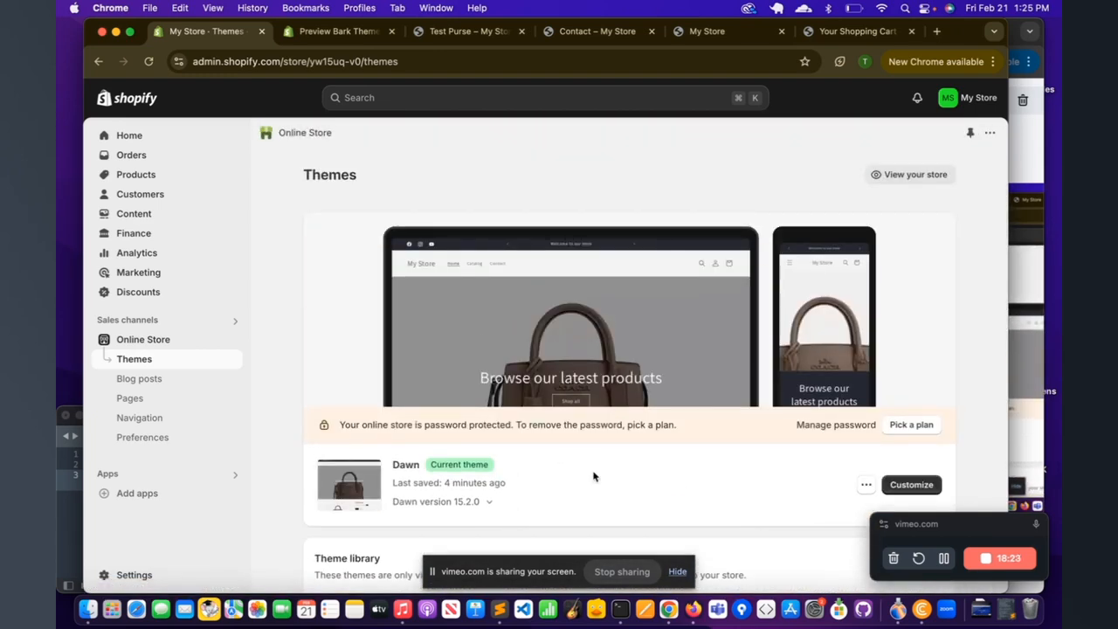
{"action": "left_click", "coordinate": [71, 508]}
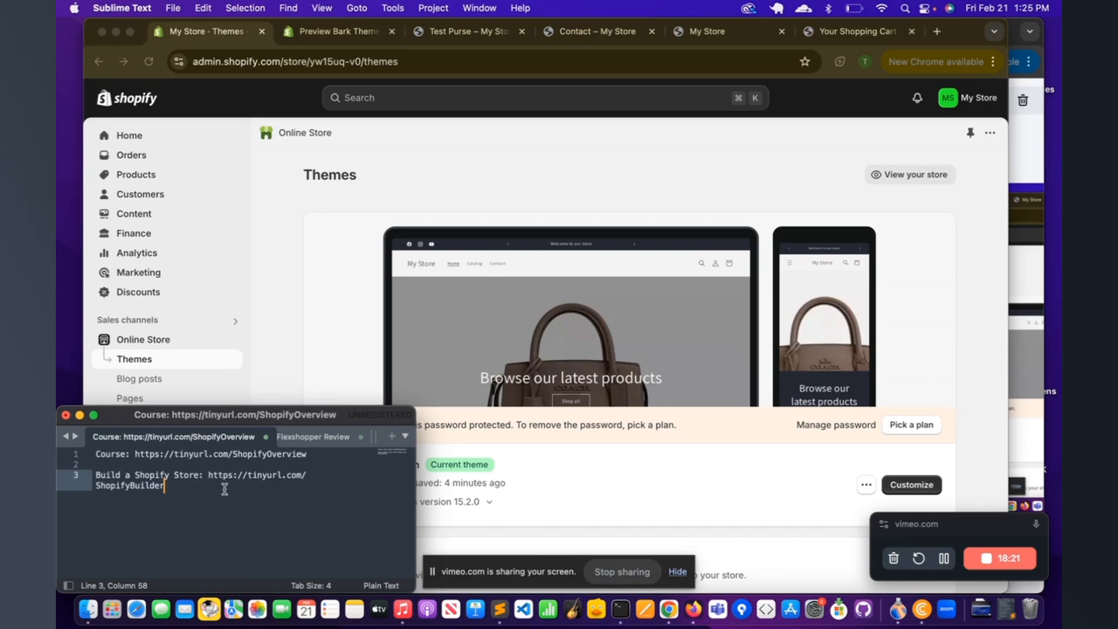
{"action": "left_click_drag", "start_coordinate": [206, 475], "coordinate": [280, 485]}
{"action": "key", "text": "super+c"}
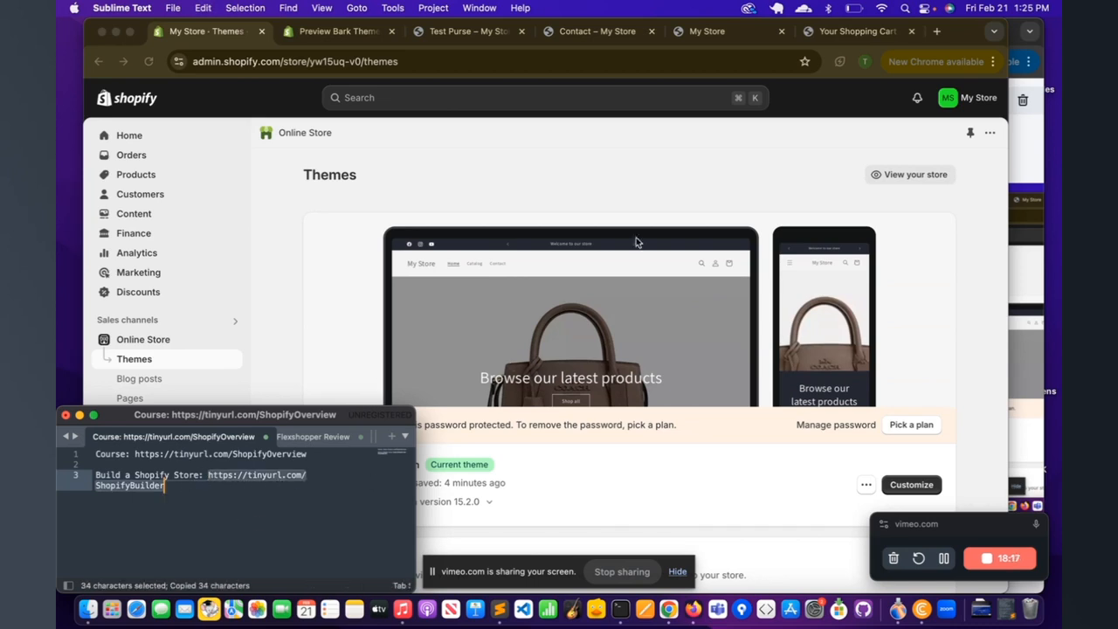
{"action": "left_click", "coordinate": [936, 31]}
{"action": "key", "text": "super+v"}
{"action": "key", "text": "Return"}
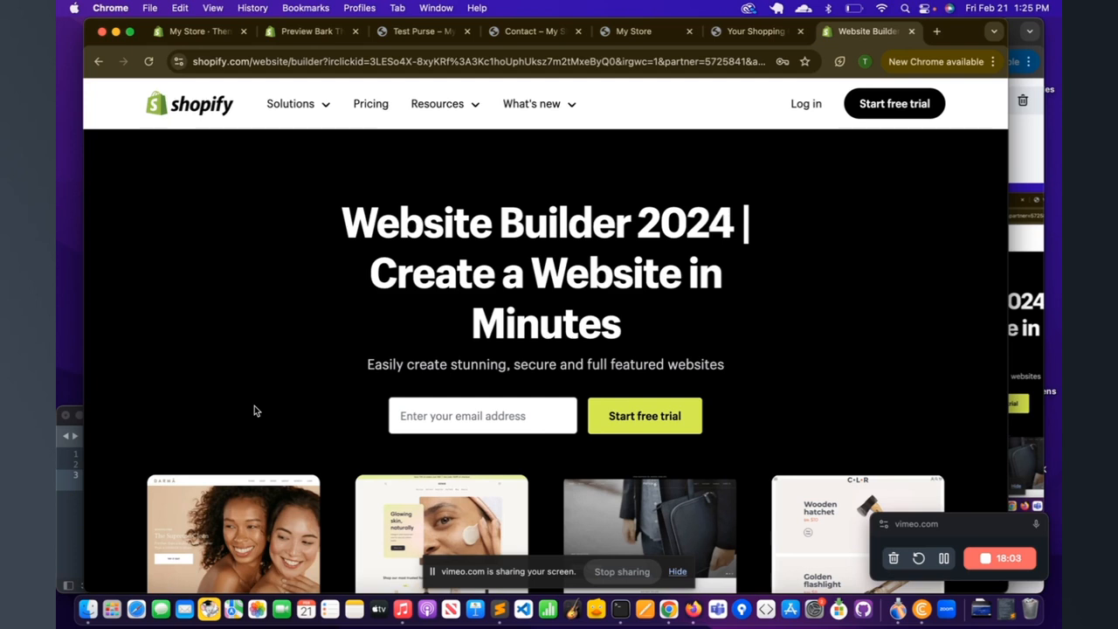
{"action": "left_click", "coordinate": [289, 61]}
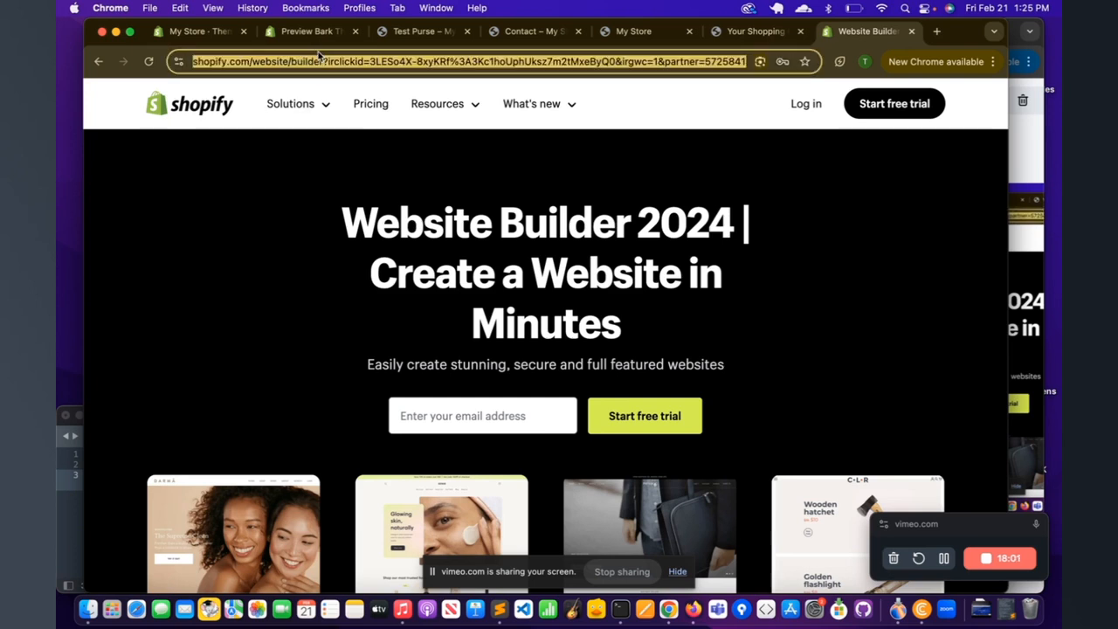
{"action": "key", "text": "cmd+v"}
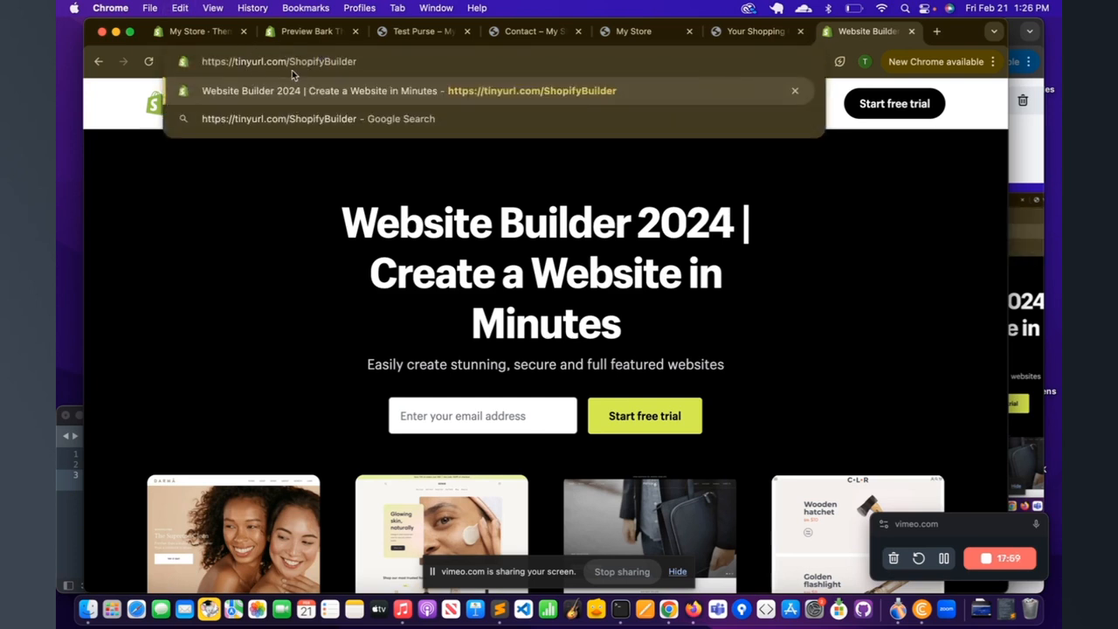
{"action": "key", "text": "Return"}
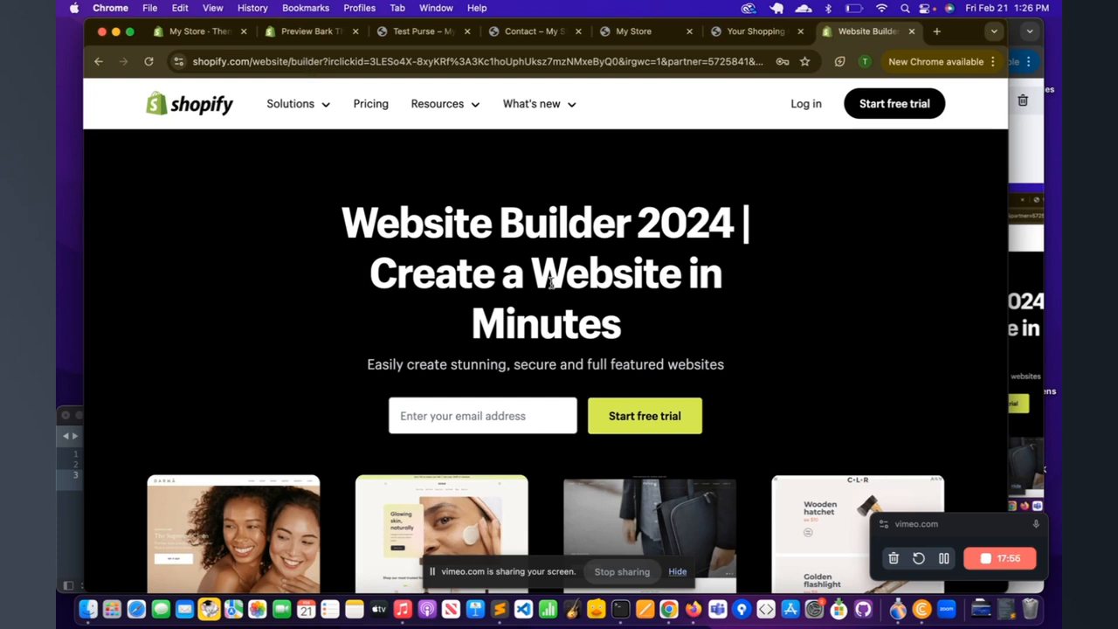
{"action": "left_click", "coordinate": [75, 520]}
{"action": "left_click", "coordinate": [196, 501]}
{"action": "left_click_drag", "start_coordinate": [307, 453], "coordinate": [134, 453]}
{"action": "key", "text": "super+c"}
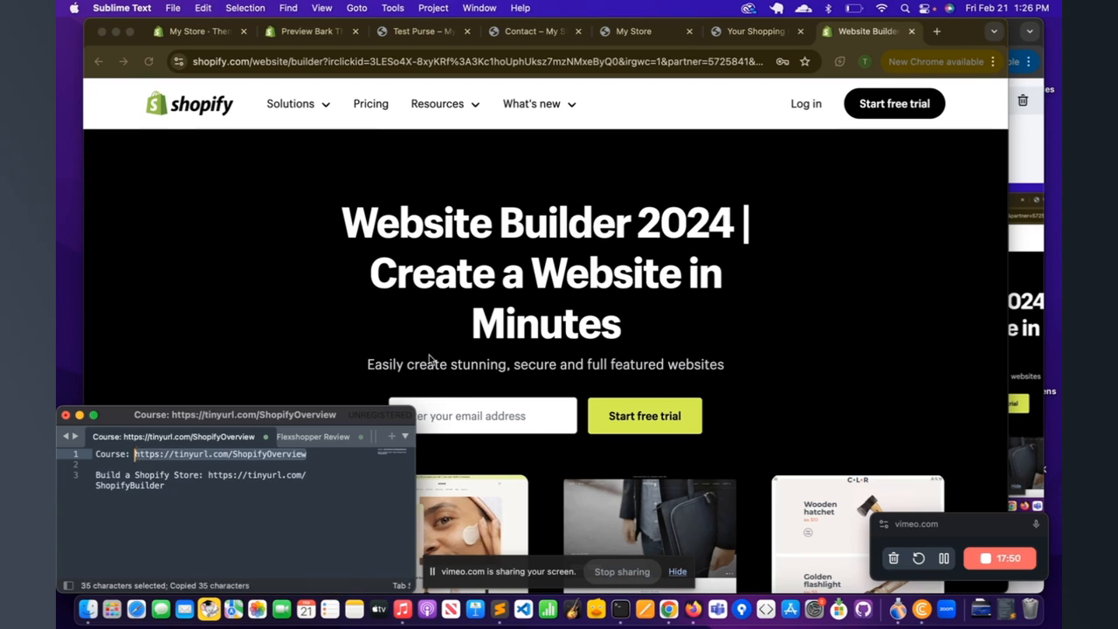
{"action": "left_click", "coordinate": [317, 319]}
{"action": "left_click", "coordinate": [401, 62]}
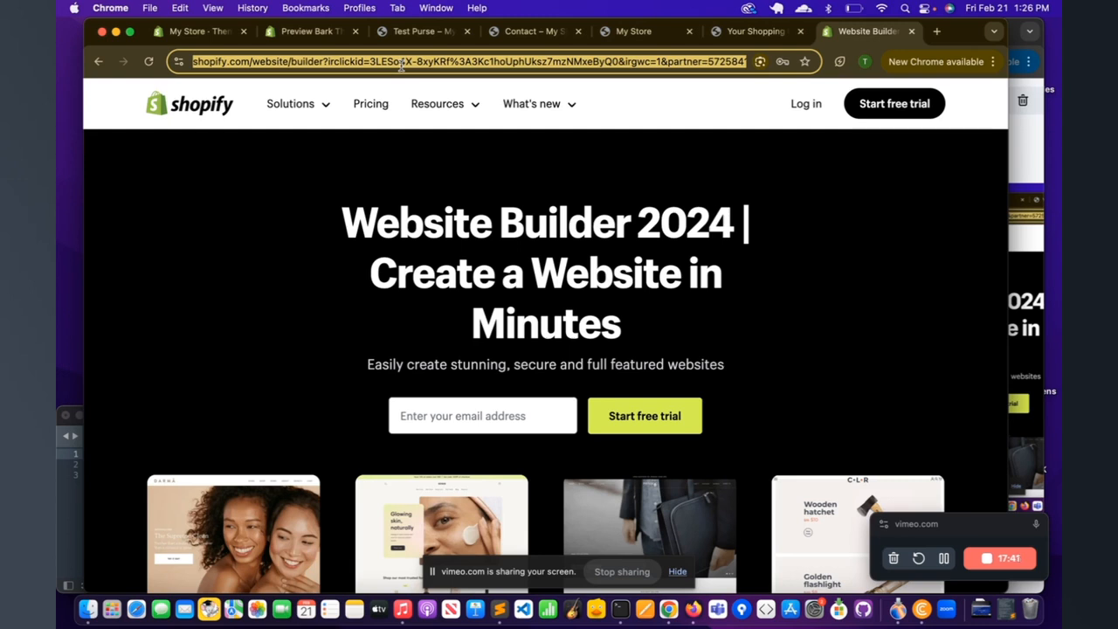
{"action": "key", "text": "super+v"}
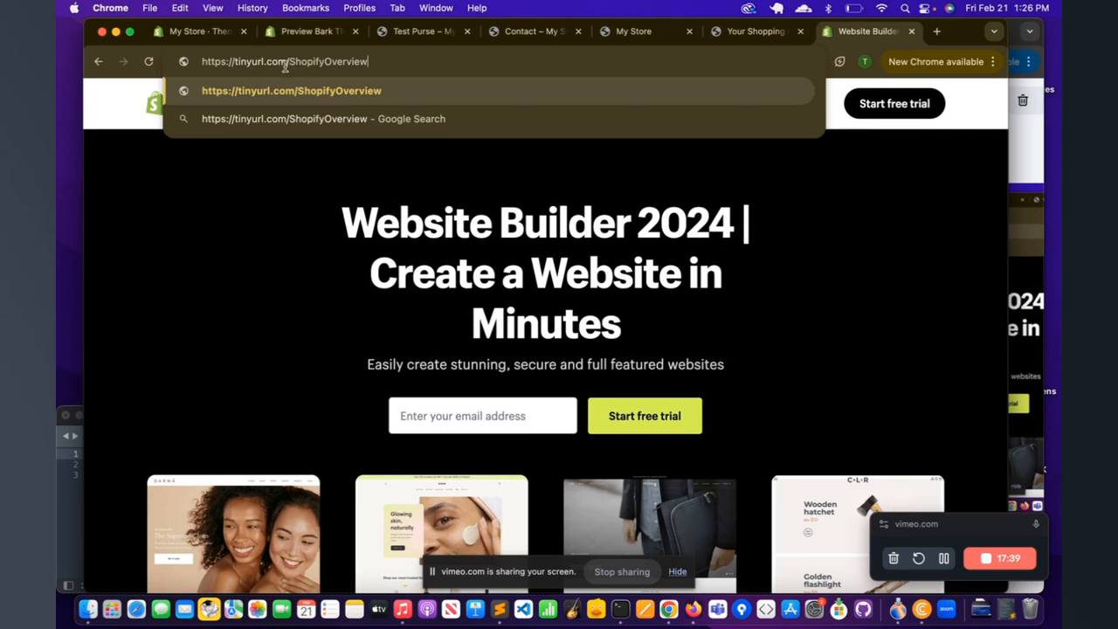
{"action": "key", "text": "Return"}
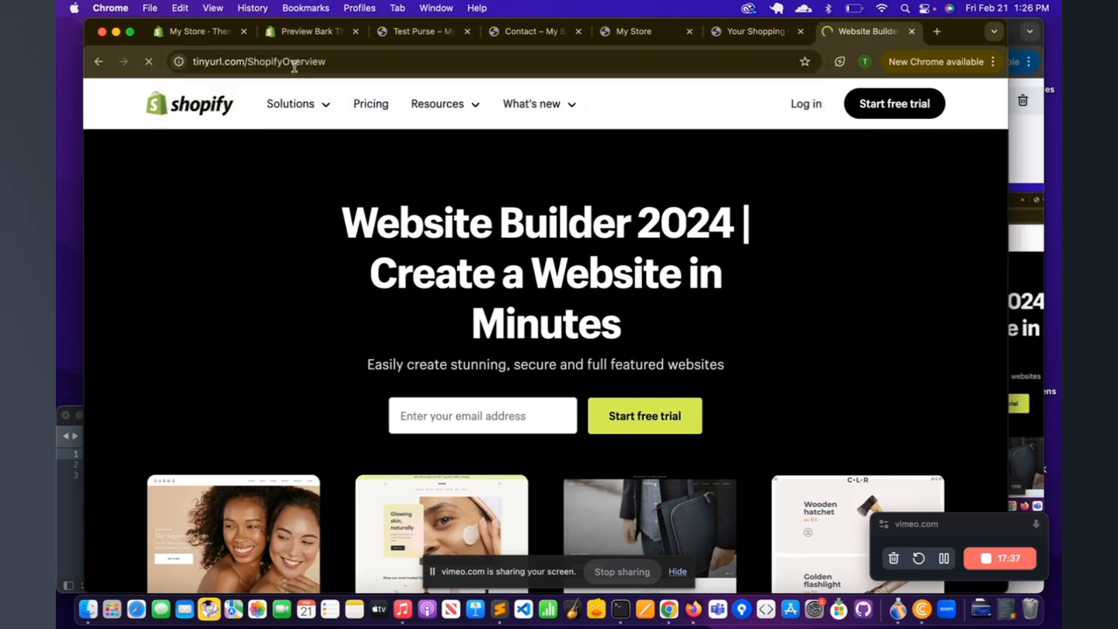